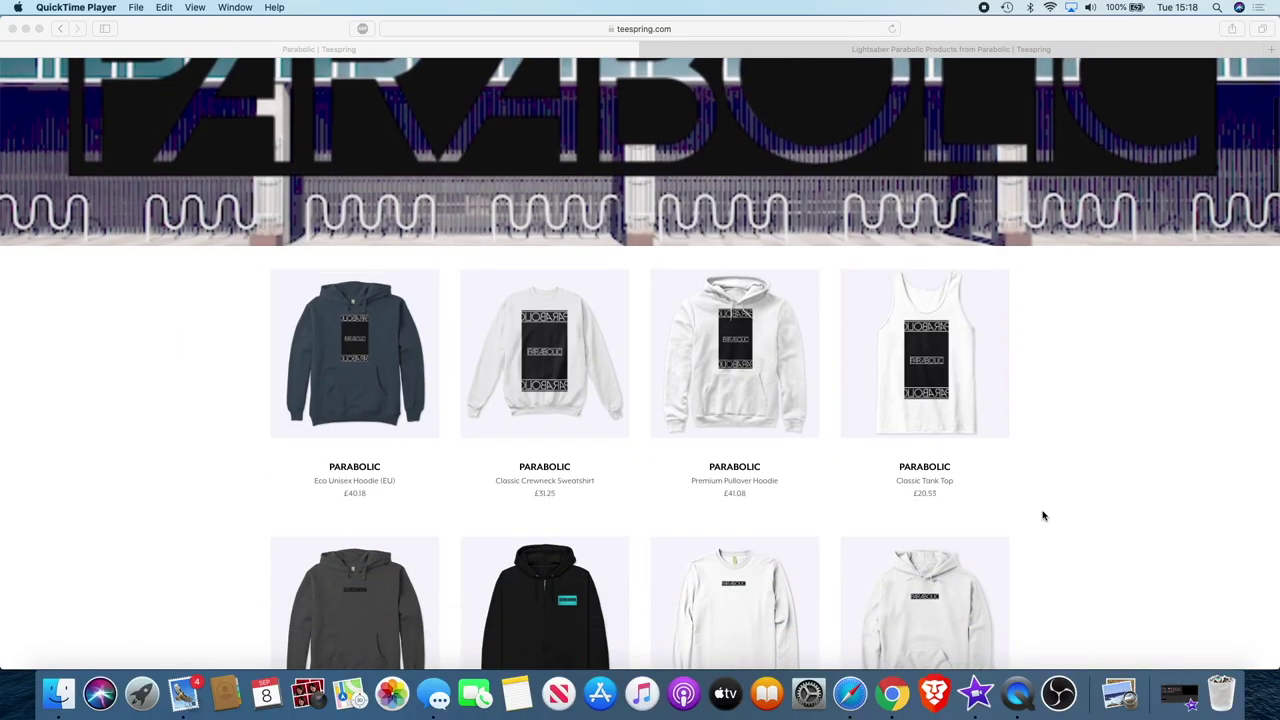
Step: Look through the clothing and accessories listed on the Parabolic Teespring storefront, down to the last products
{"action": "scroll", "coordinate": [1043, 515], "scroll_direction": "down", "scroll_amount": 8}
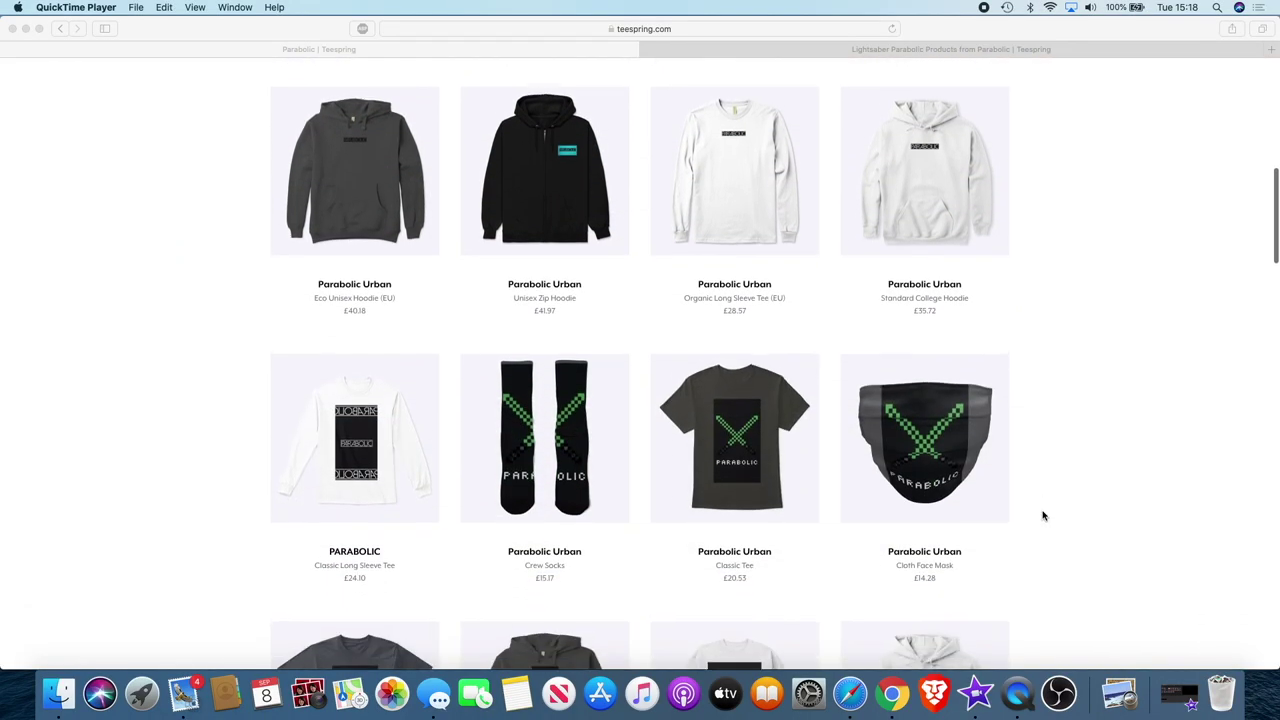
{"action": "scroll", "coordinate": [1043, 515], "scroll_direction": "down", "scroll_amount": 1}
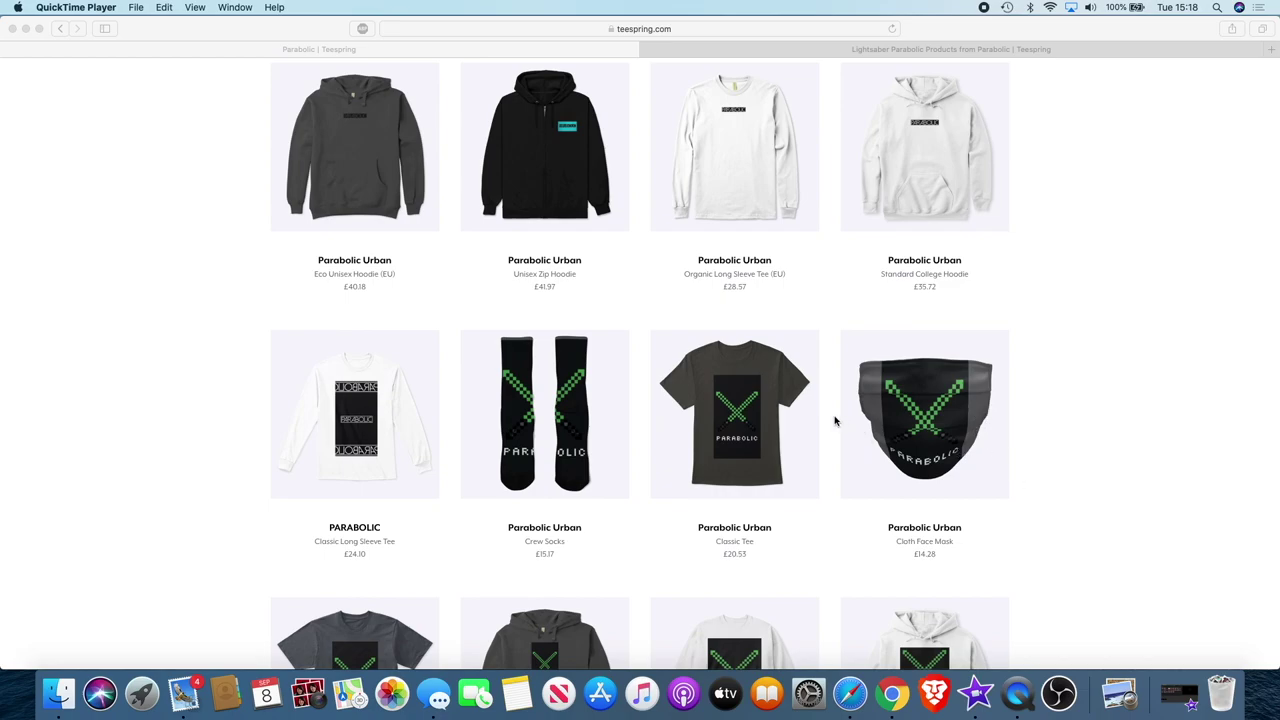
{"action": "scroll", "coordinate": [811, 459], "scroll_direction": "down", "scroll_amount": 10}
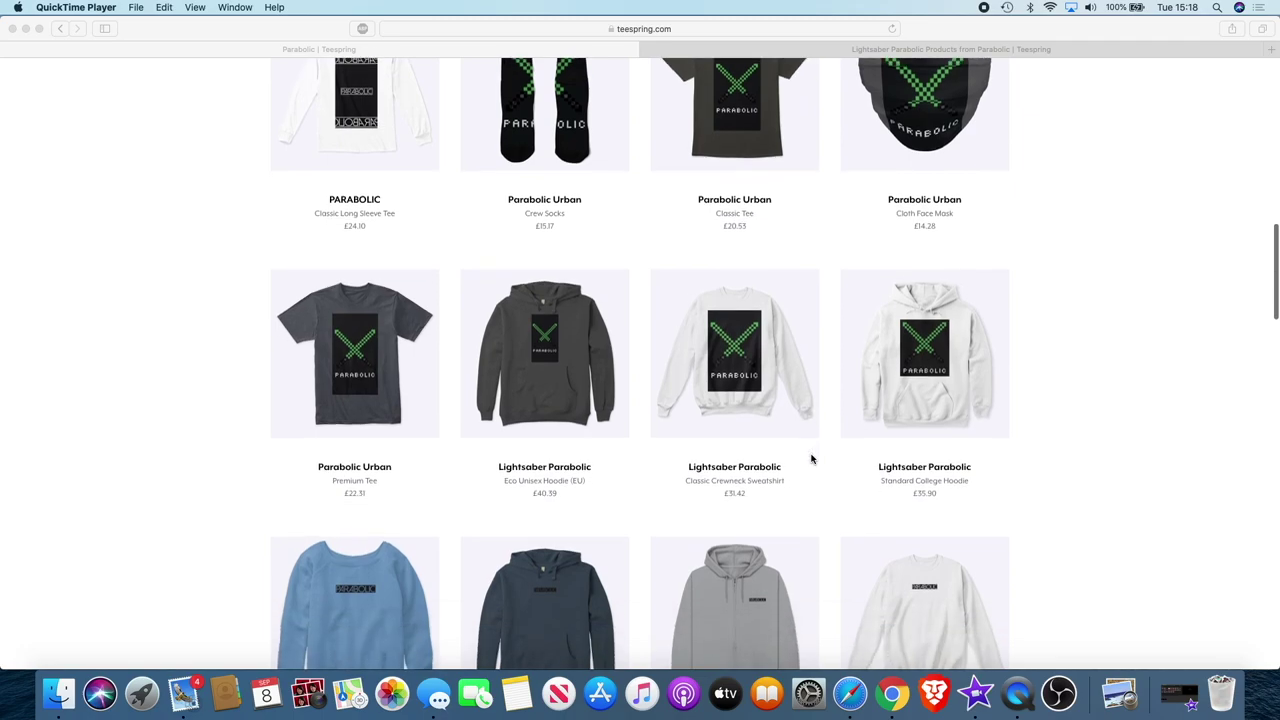
{"action": "scroll", "coordinate": [811, 459], "scroll_direction": "down", "scroll_amount": 6}
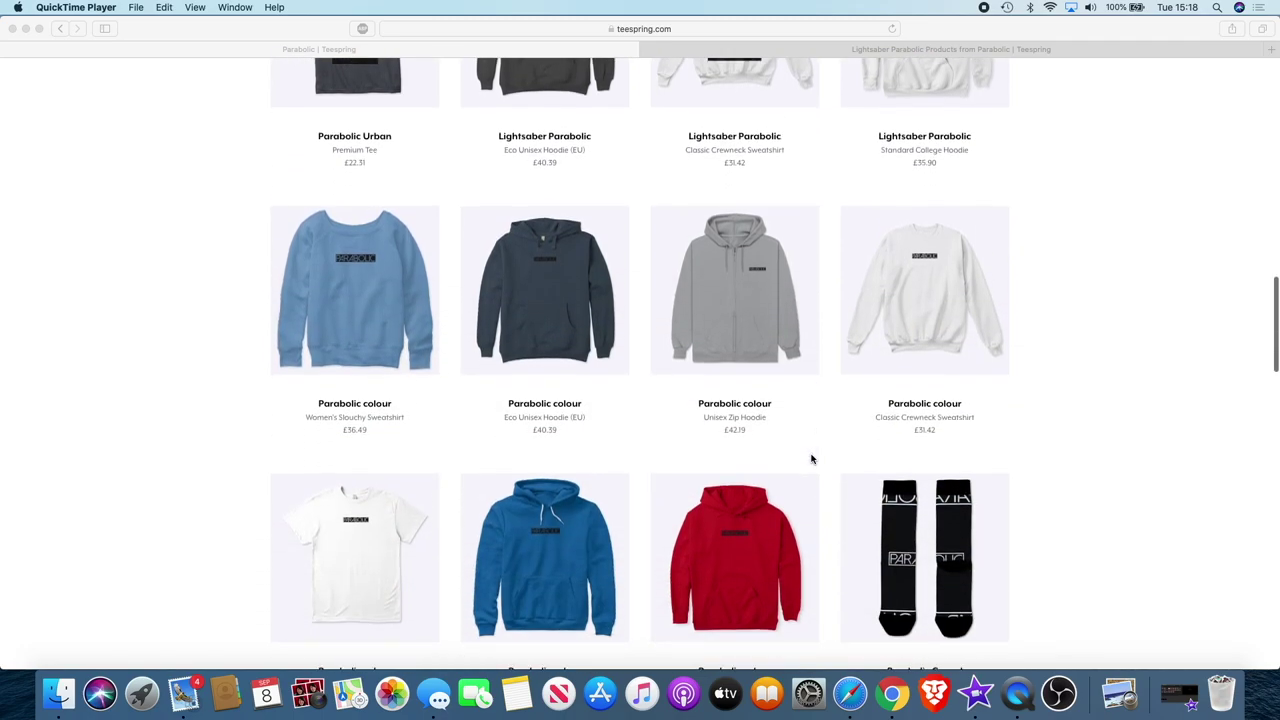
{"action": "scroll", "coordinate": [811, 459], "scroll_direction": "down", "scroll_amount": 14}
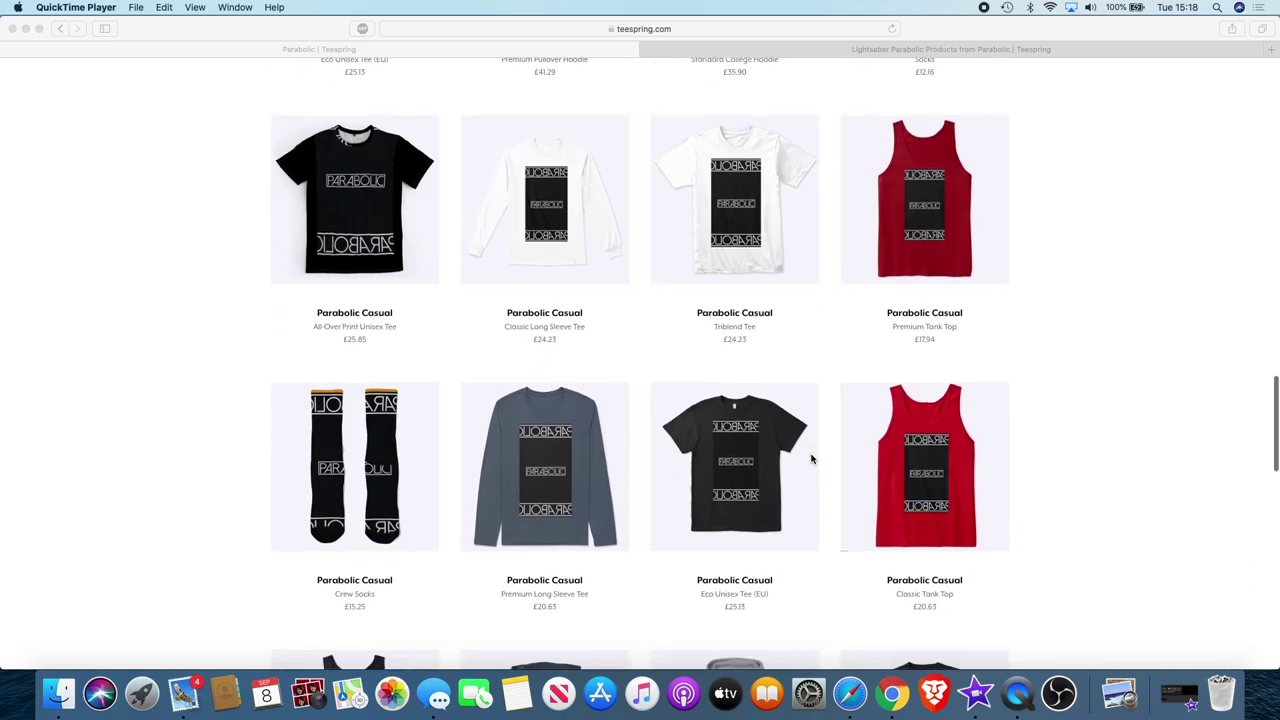
{"action": "scroll", "coordinate": [811, 459], "scroll_direction": "down", "scroll_amount": 9}
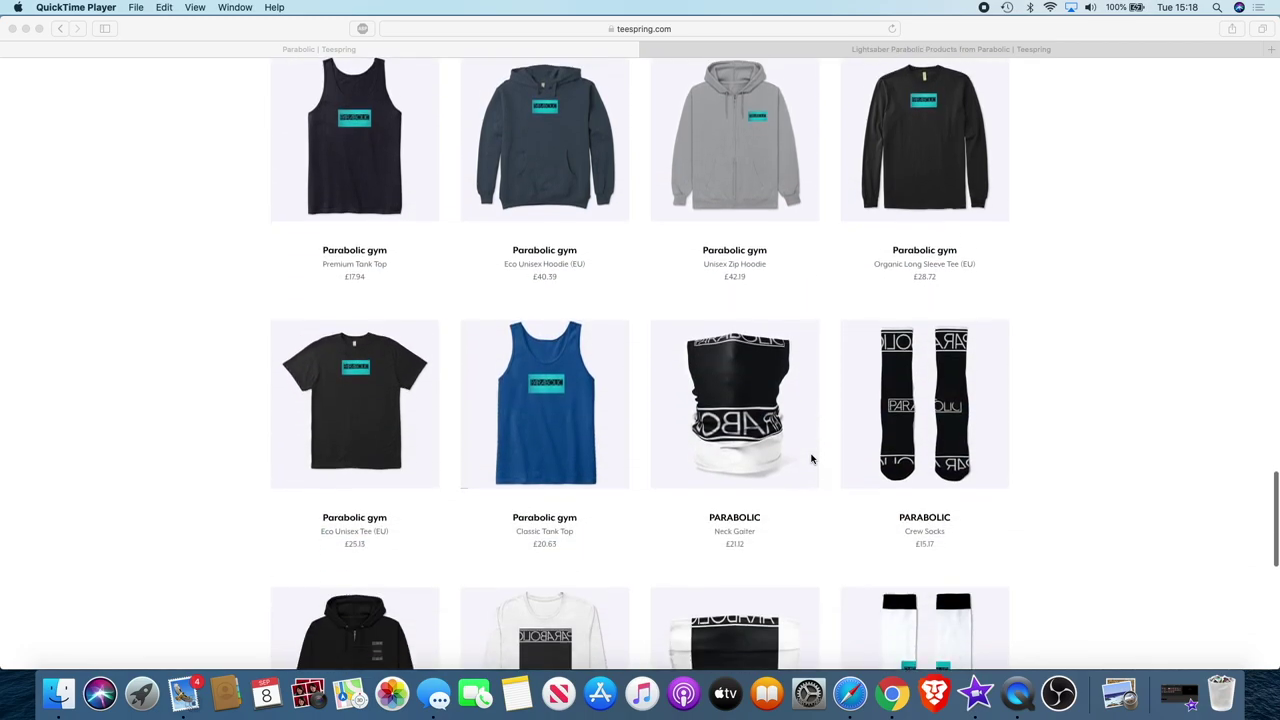
{"action": "scroll", "coordinate": [923, 129], "scroll_direction": "down", "scroll_amount": 9}
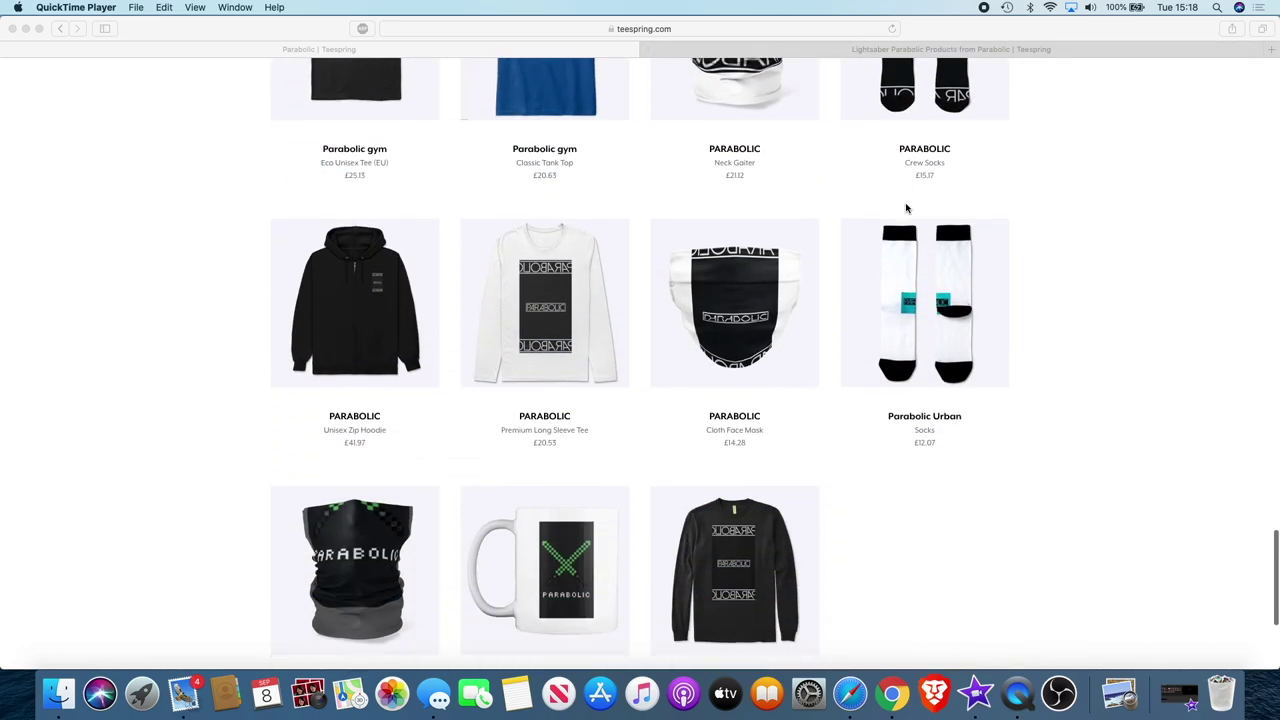
Step: Show the Lightsaber Parabolic hoodie's product page and preview the hoodie in black and green
{"action": "left_click", "coordinate": [955, 55]}
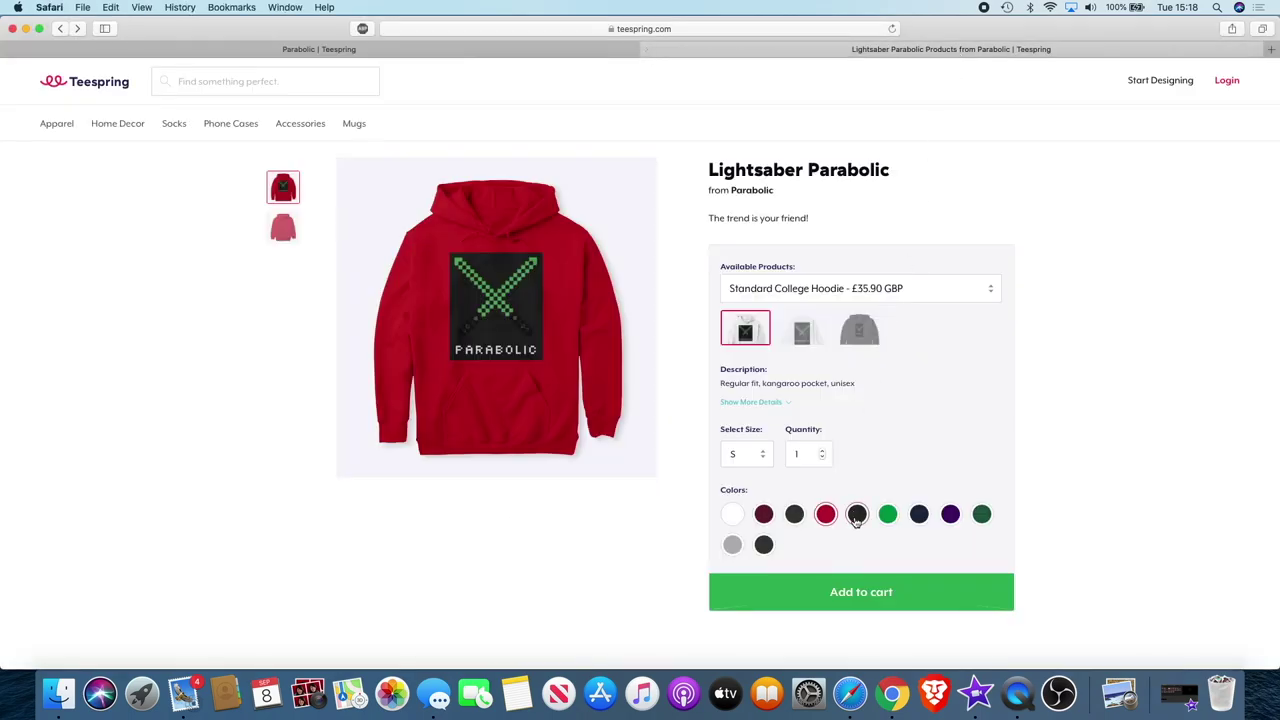
{"action": "left_click", "coordinate": [856, 515]}
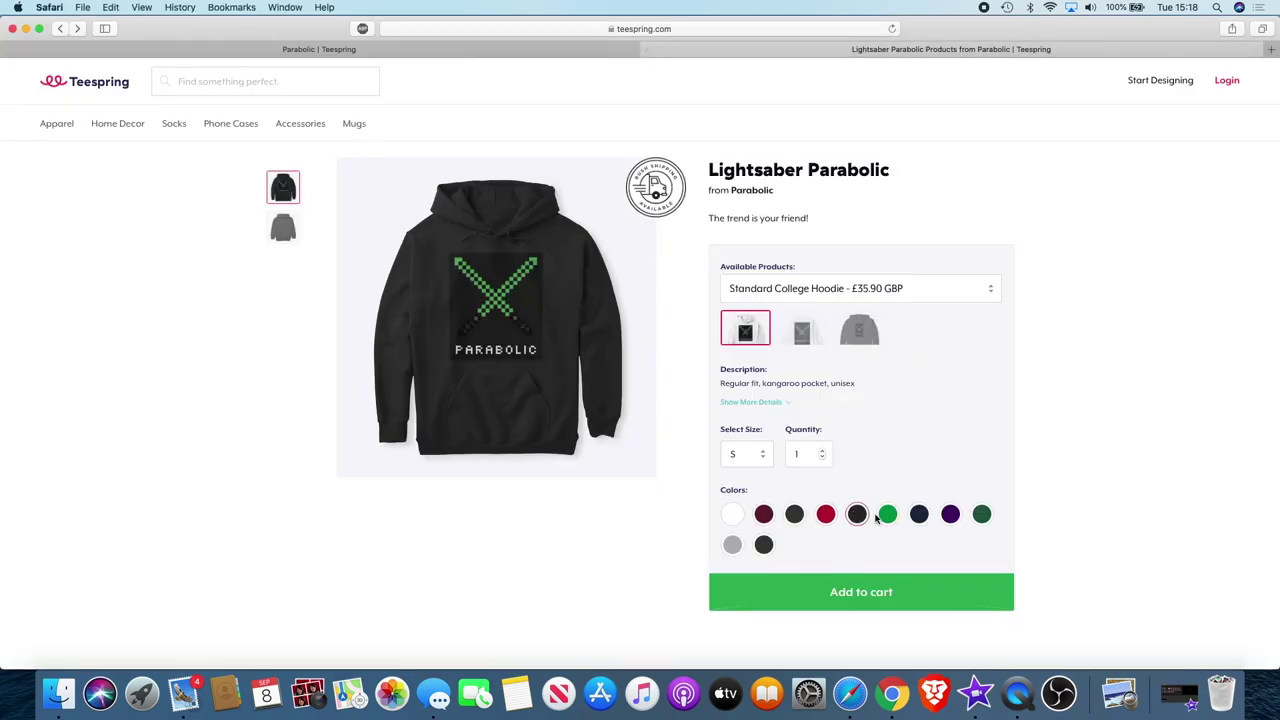
{"action": "left_click", "coordinate": [887, 515]}
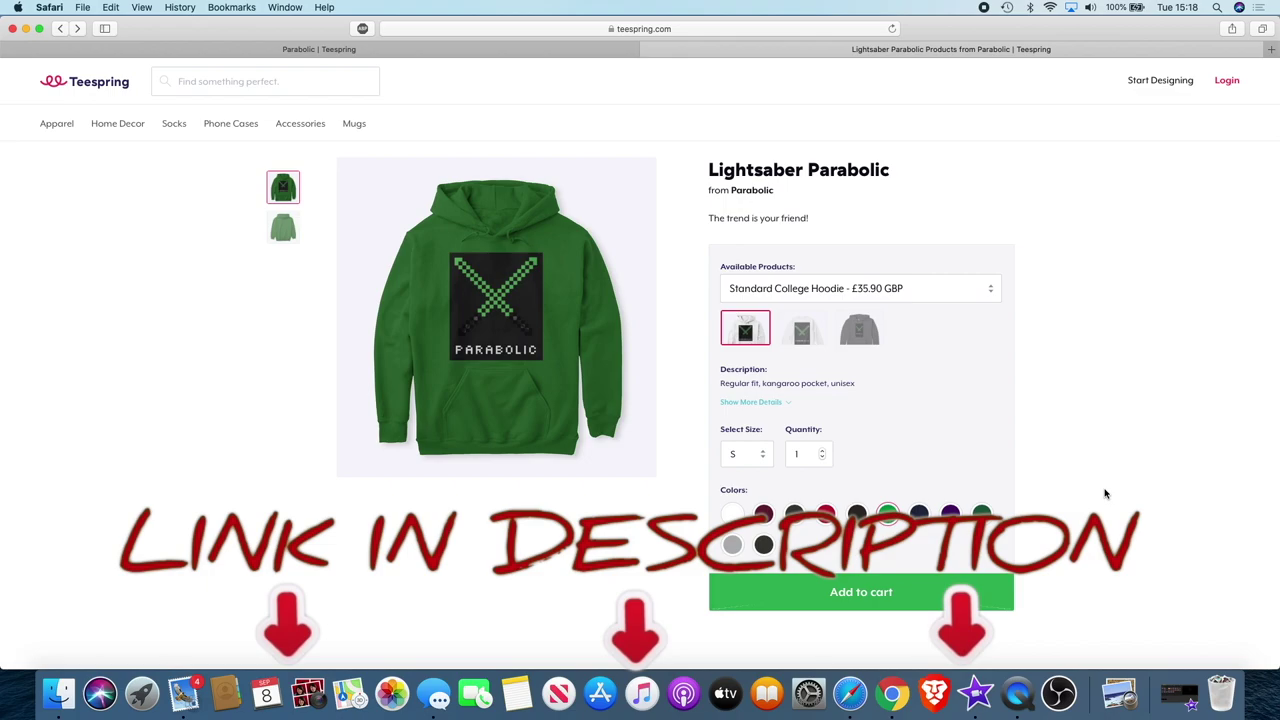
Step: On the Parabolic mug's product page, preview the mug in light grey, black, yellow and dark grey
{"action": "scroll", "coordinate": [1105, 493], "scroll_direction": "down", "scroll_amount": 10}
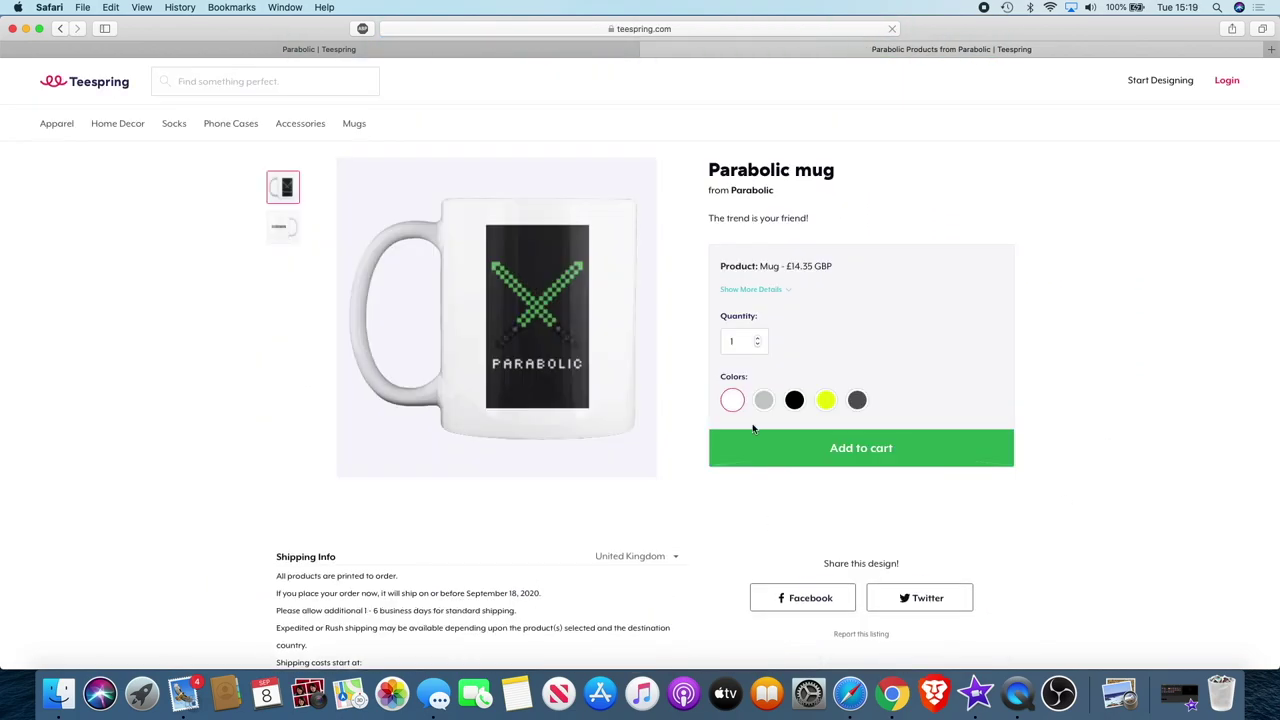
{"action": "left_click", "coordinate": [763, 403]}
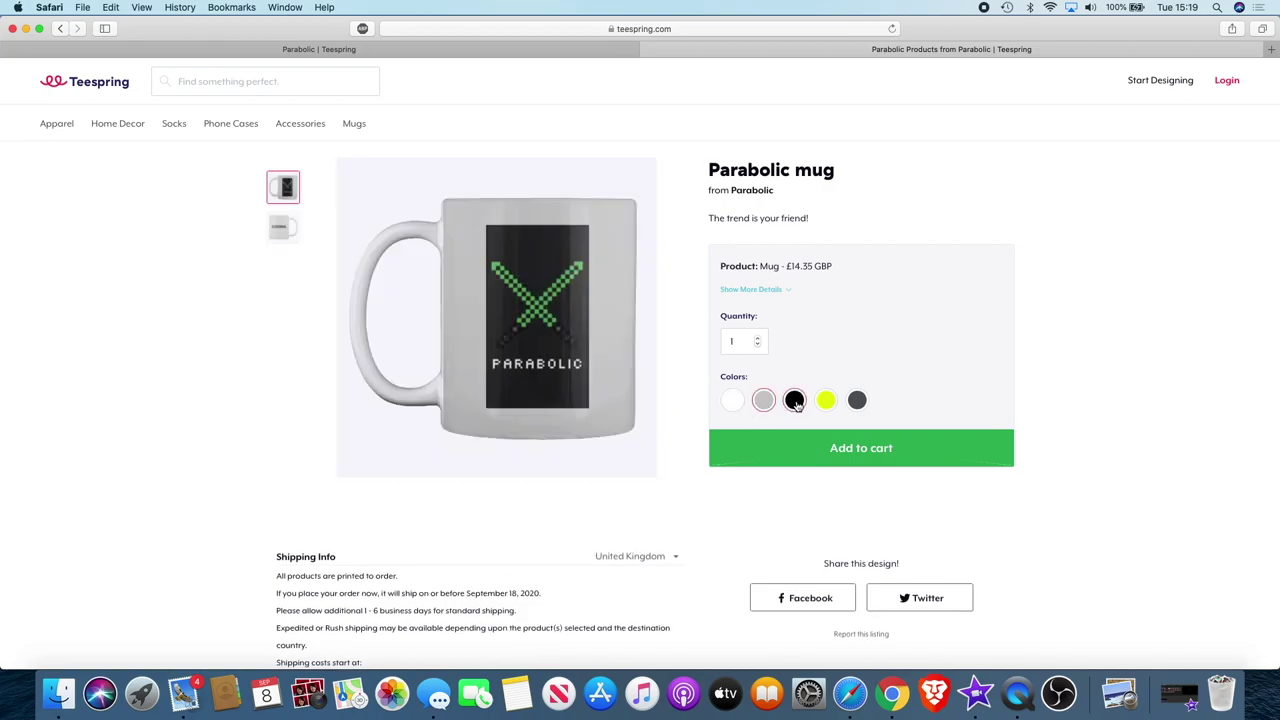
{"action": "left_click", "coordinate": [796, 402]}
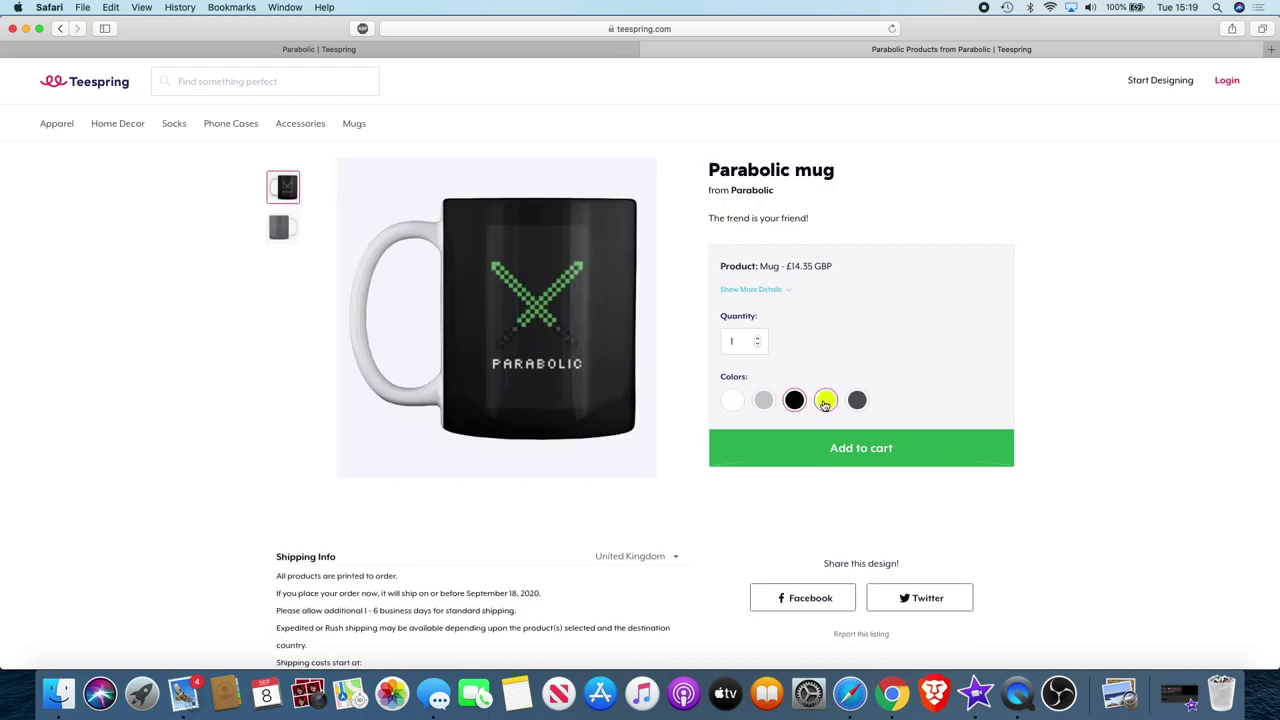
{"action": "left_click", "coordinate": [825, 402]}
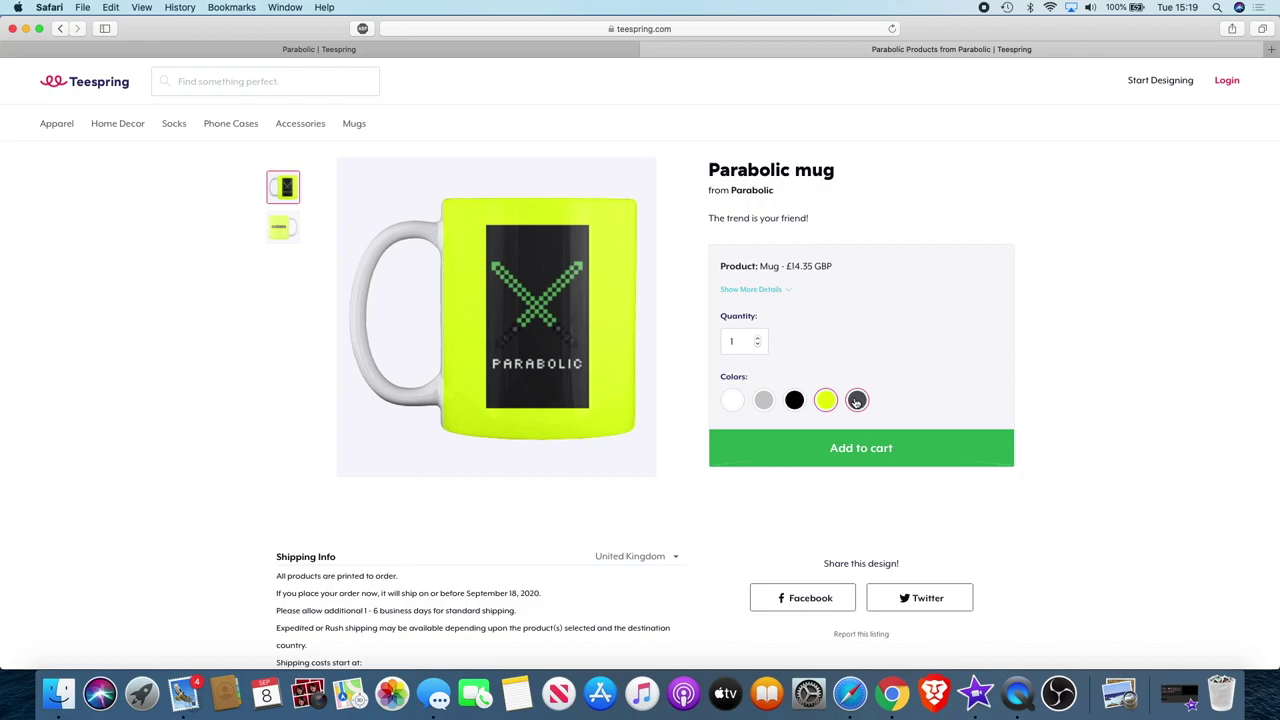
{"action": "left_click", "coordinate": [856, 401]}
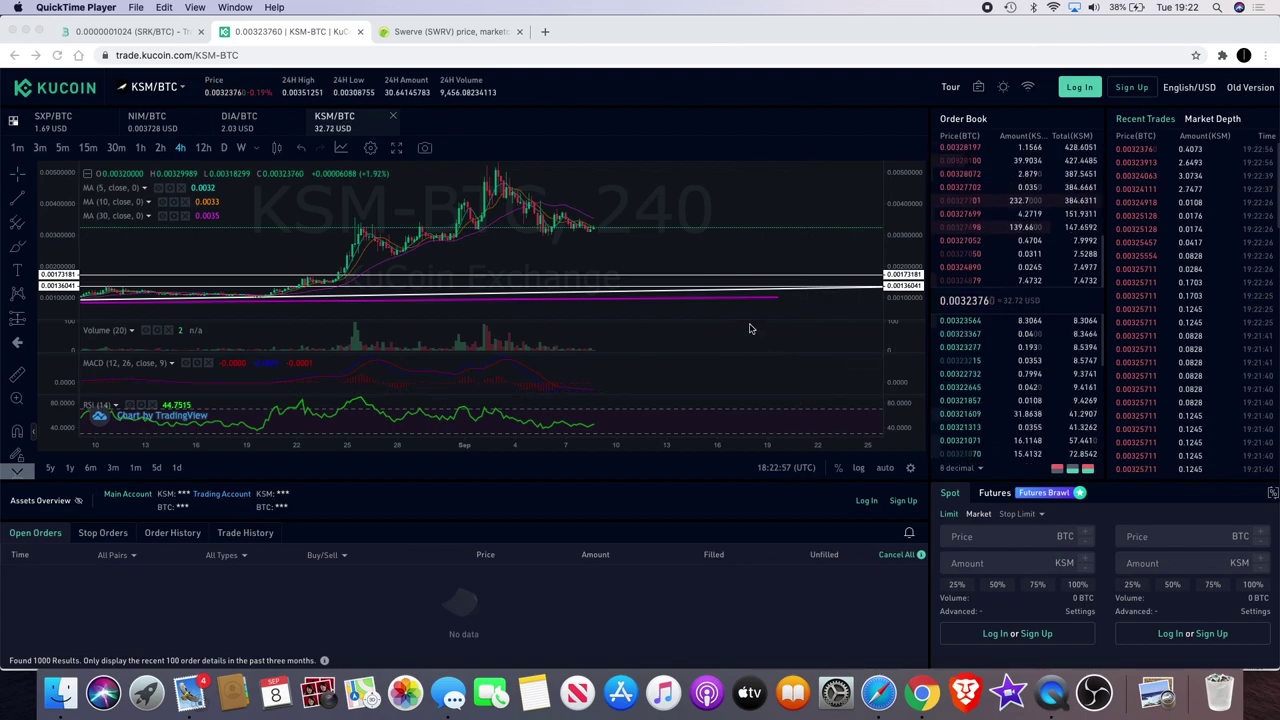
Step: Examine the recent price action against the longer trend on KuCoin's 4-hour KSM/BTC chart
{"action": "scroll", "coordinate": [751, 332], "scroll_direction": "down", "scroll_amount": 5}
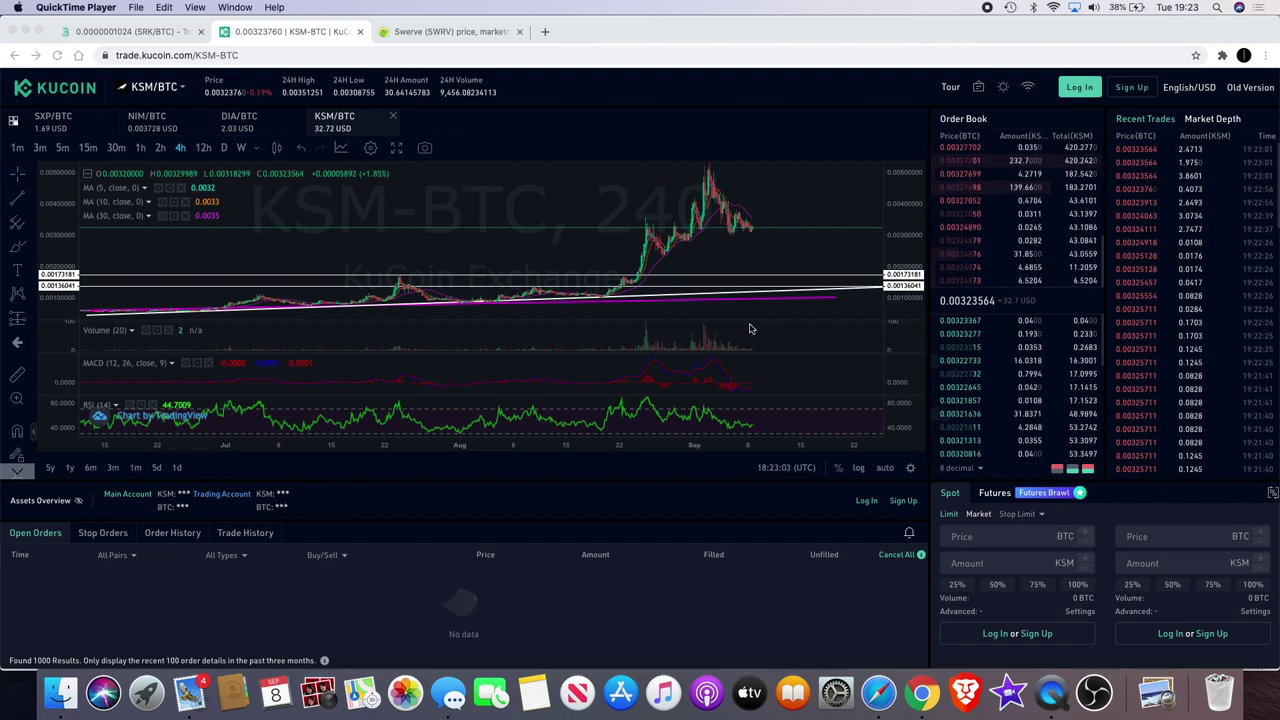
{"action": "scroll", "coordinate": [751, 329], "scroll_direction": "up", "scroll_amount": 5}
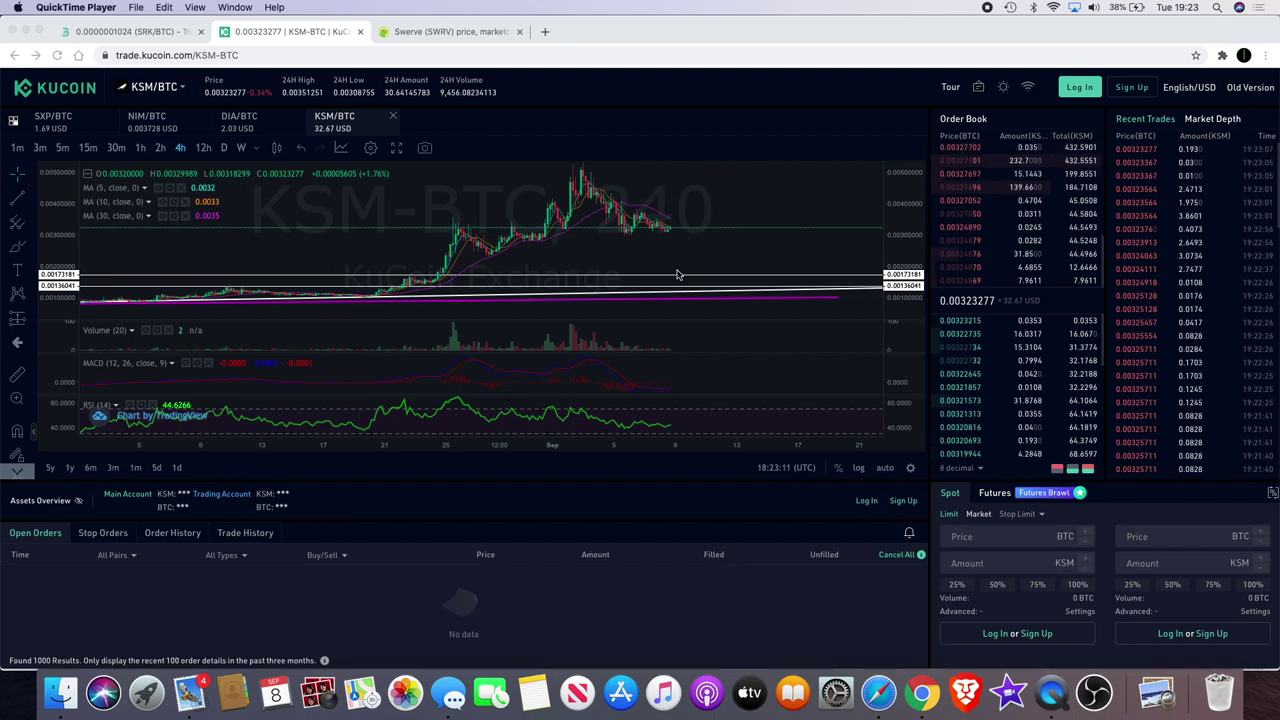
{"action": "scroll", "coordinate": [677, 274], "scroll_direction": "up", "scroll_amount": 2}
{"action": "scroll", "coordinate": [677, 274], "scroll_direction": "up", "scroll_amount": 1}
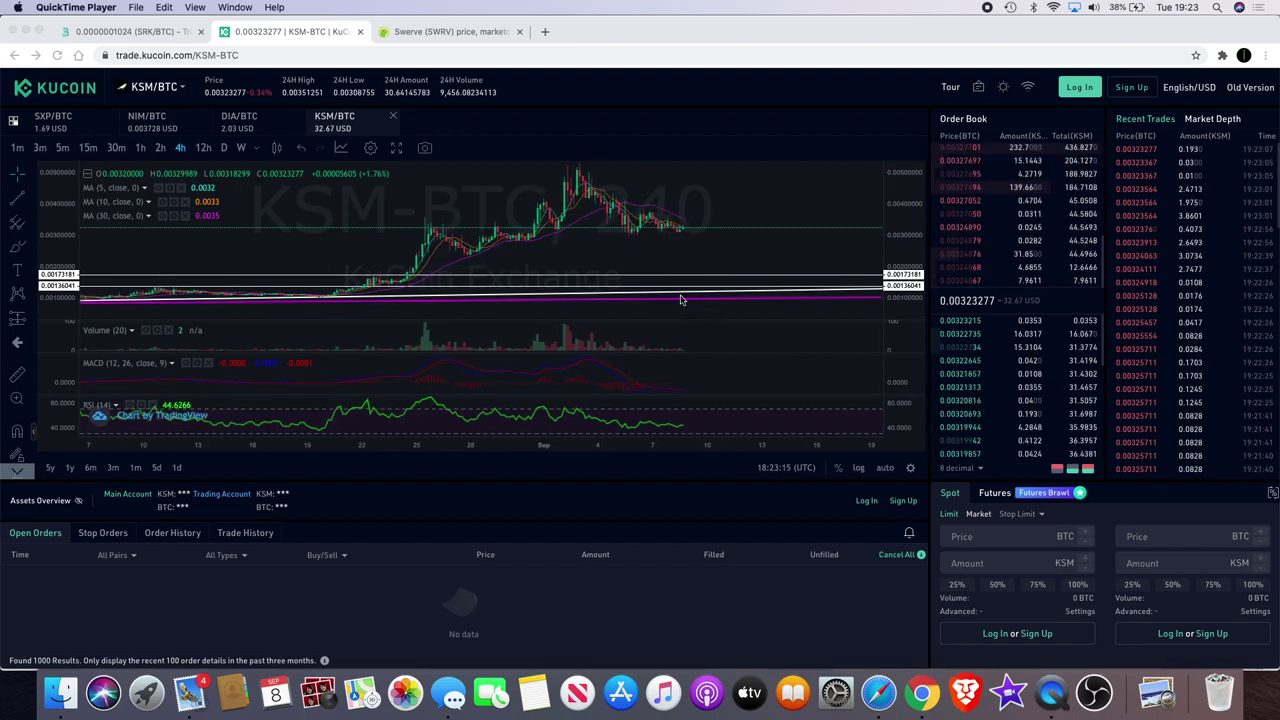
{"action": "scroll", "coordinate": [652, 279], "scroll_direction": "up", "scroll_amount": 1}
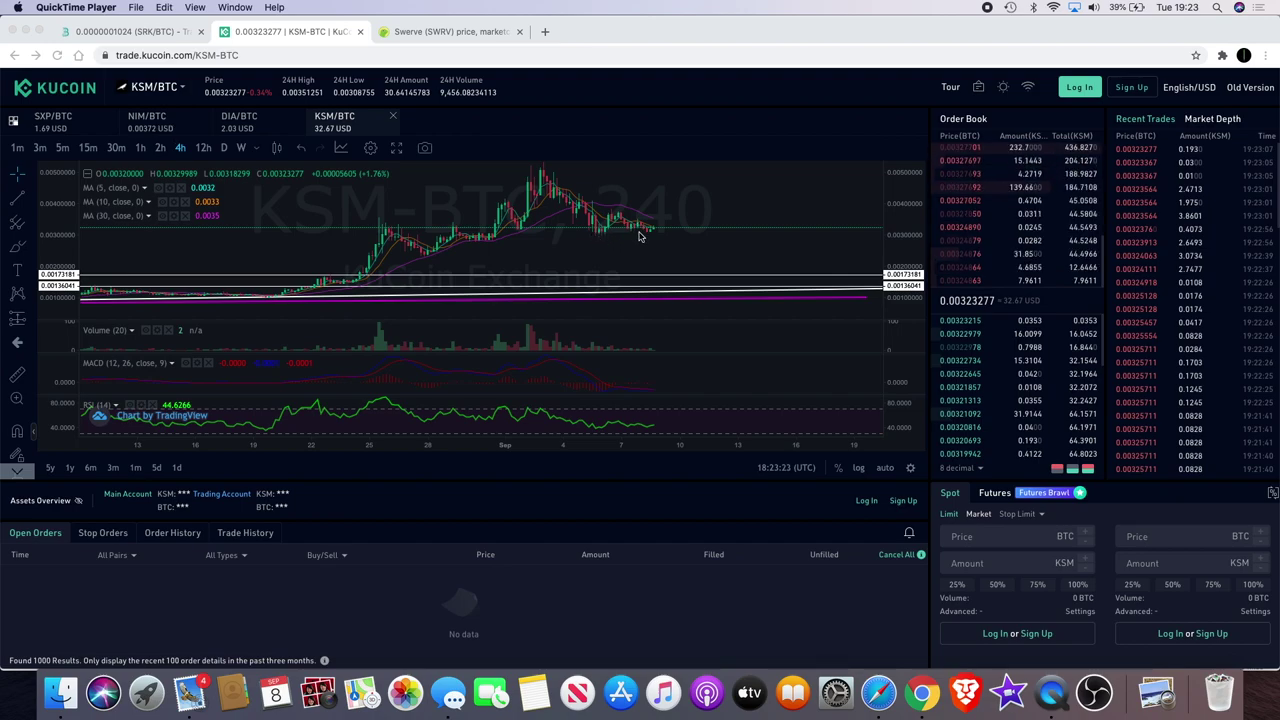
Step: Maximize the MACD pane of the KSM/BTC chart and take a closer look at its latest section
{"action": "left_click", "coordinate": [866, 369]}
{"action": "left_click", "coordinate": [873, 365]}
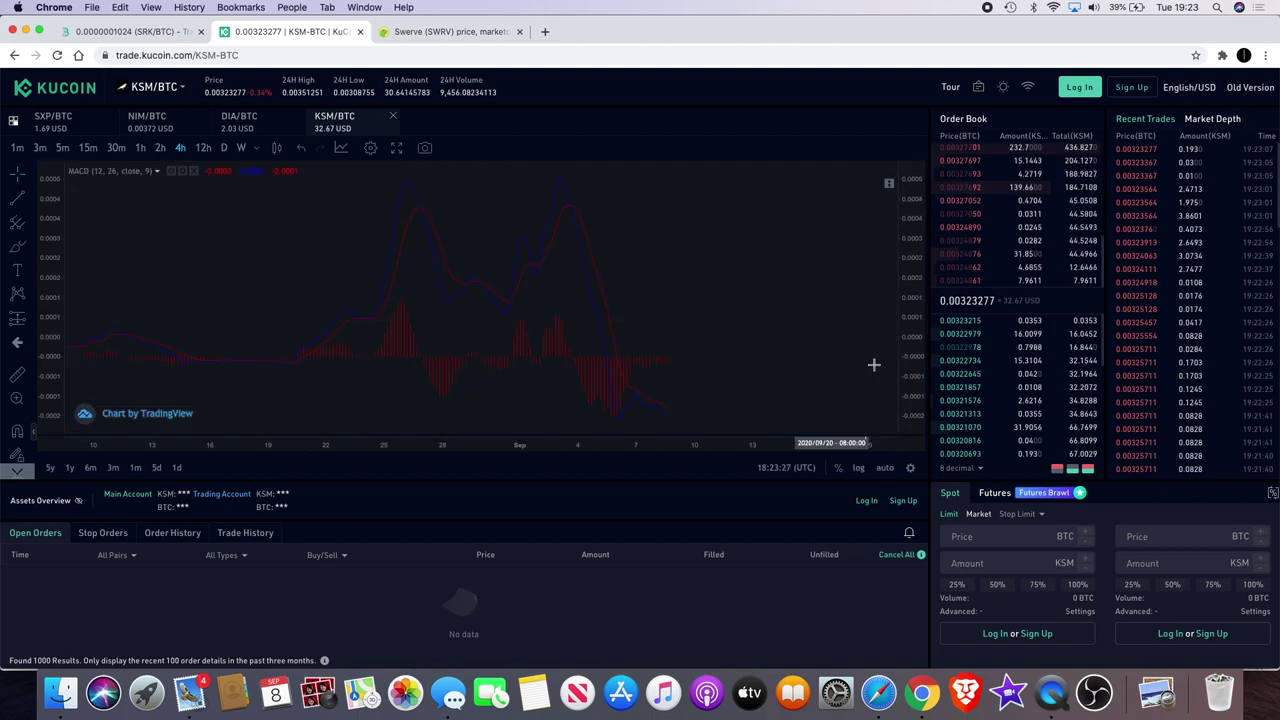
{"action": "scroll", "coordinate": [675, 405], "scroll_direction": "up", "scroll_amount": 2}
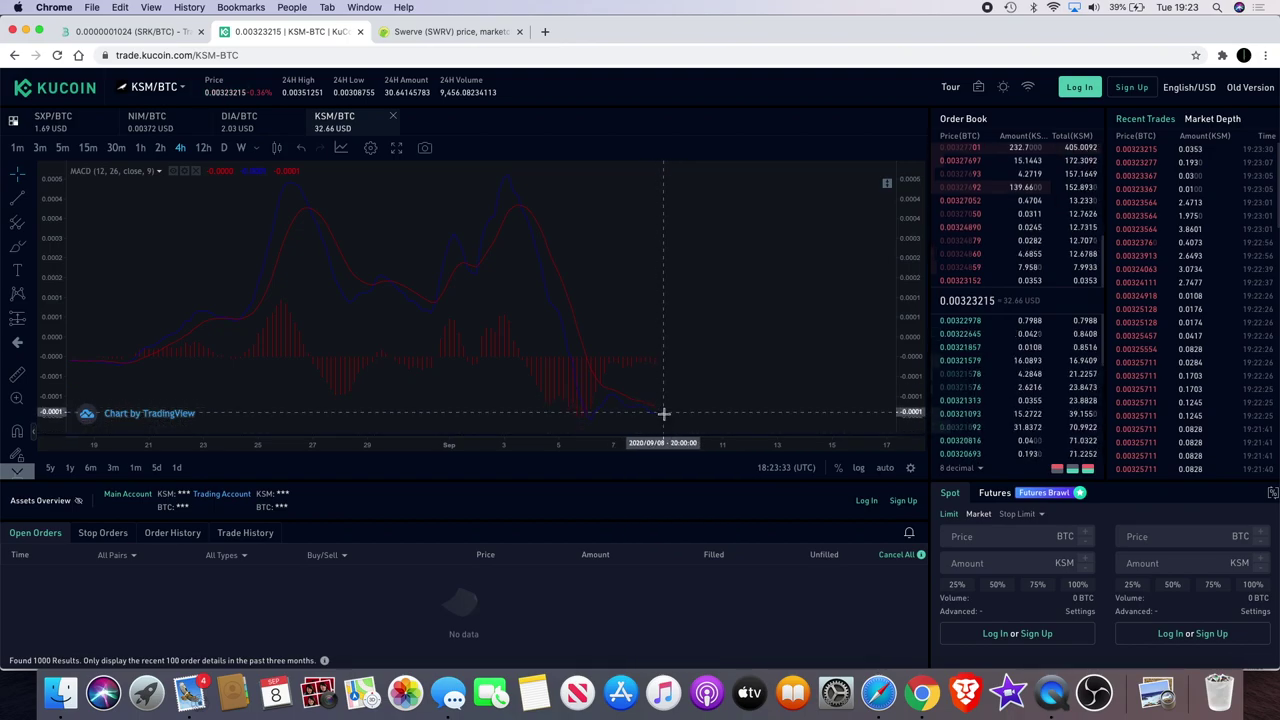
Step: Thicken the blue MACD line in the indicator's style settings and restore the chart's full pane layout
{"action": "left_click", "coordinate": [651, 418]}
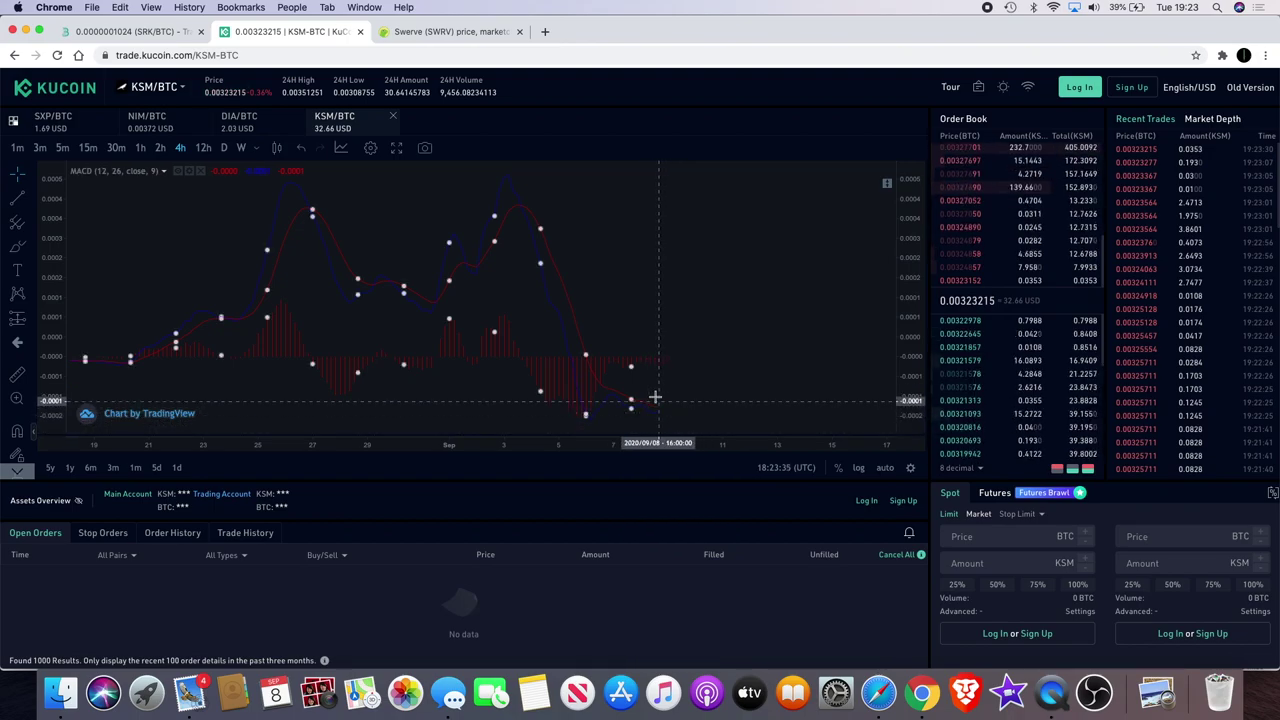
{"action": "left_click", "coordinate": [189, 171]}
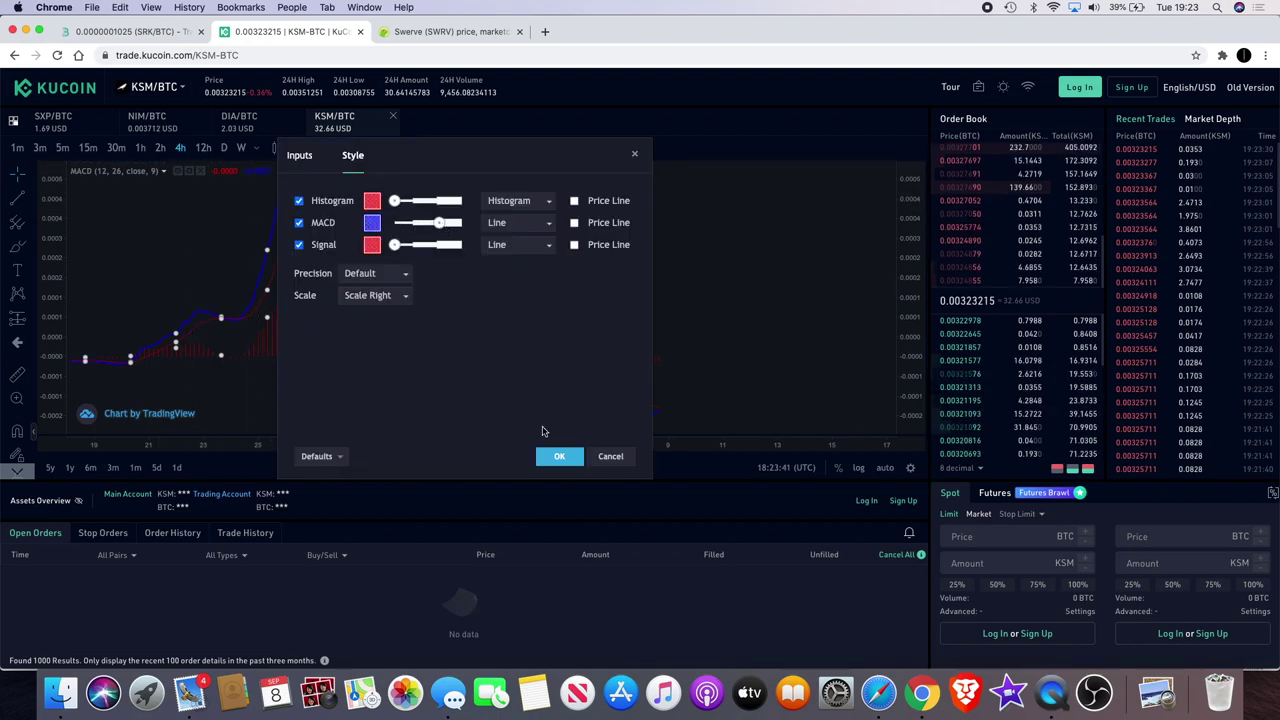
{"action": "left_click", "coordinate": [557, 456]}
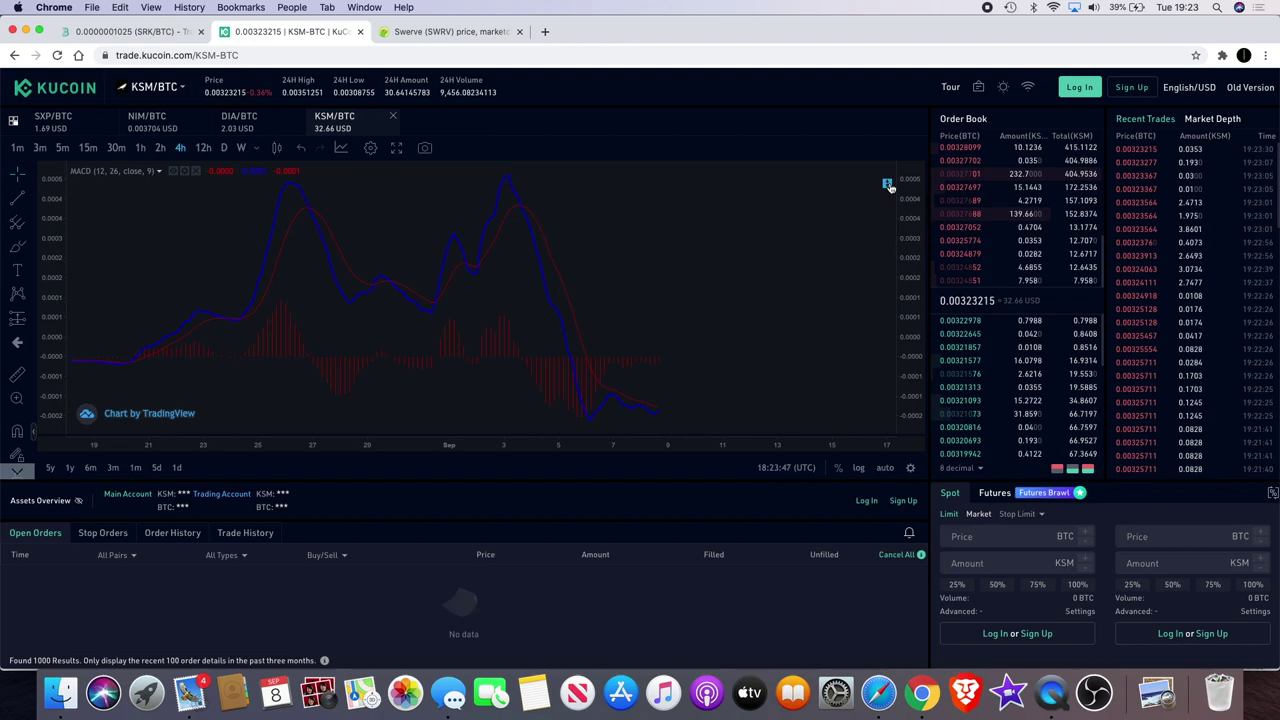
{"action": "left_click", "coordinate": [887, 184]}
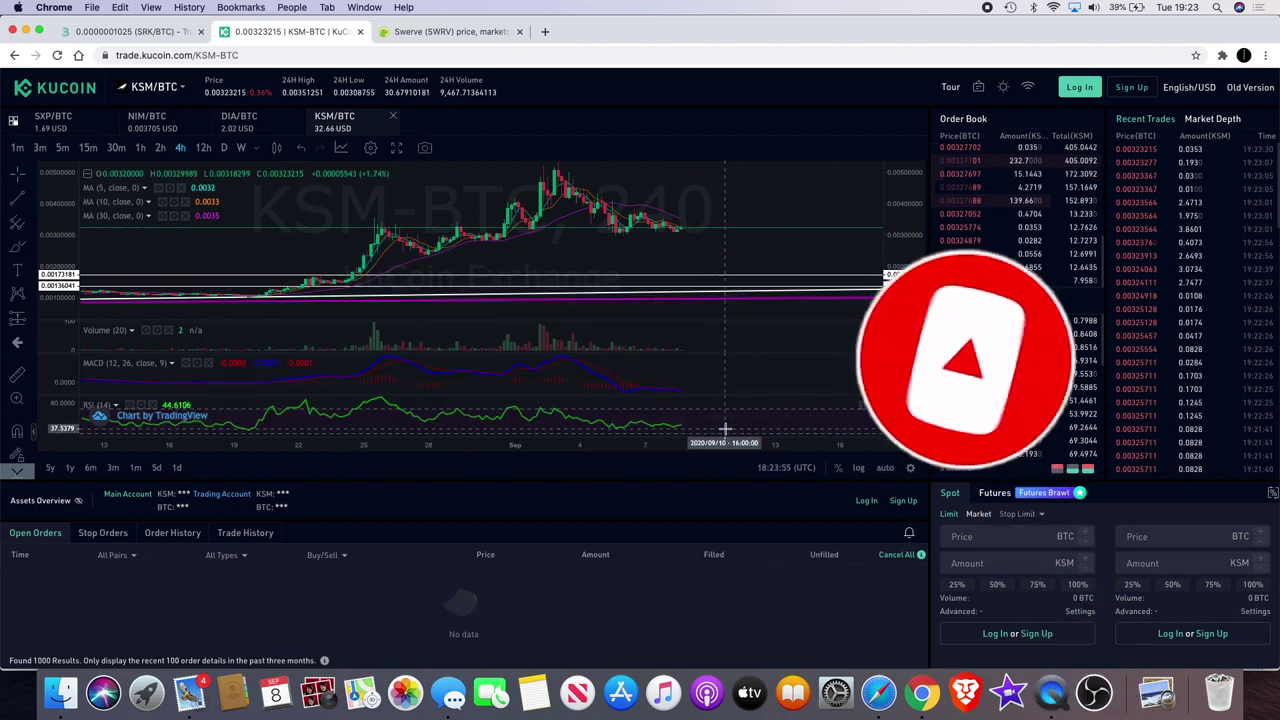
Step: Examine the RSI at the latest KSM/BTC candles against its behaviour over the preceding weeks
{"action": "scroll", "coordinate": [725, 428], "scroll_direction": "down", "scroll_amount": 2}
{"action": "scroll", "coordinate": [725, 428], "scroll_direction": "down", "scroll_amount": 3}
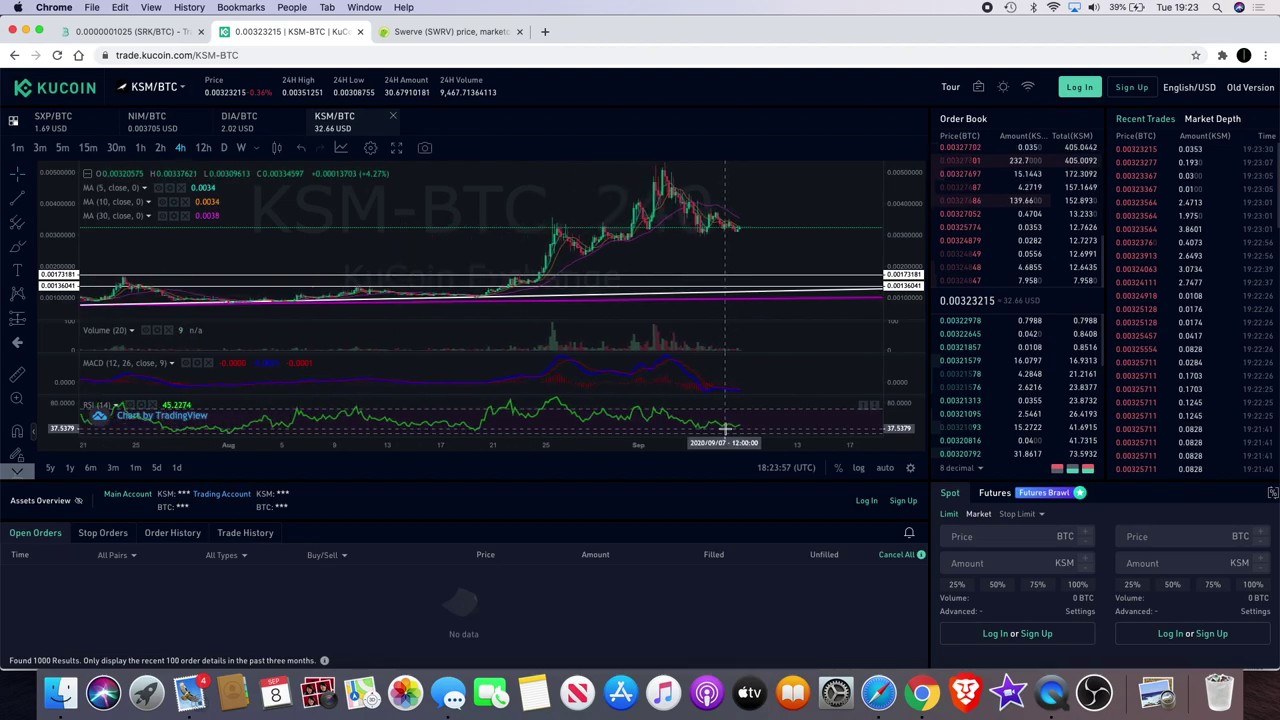
{"action": "scroll", "coordinate": [725, 428], "scroll_direction": "up", "scroll_amount": 4}
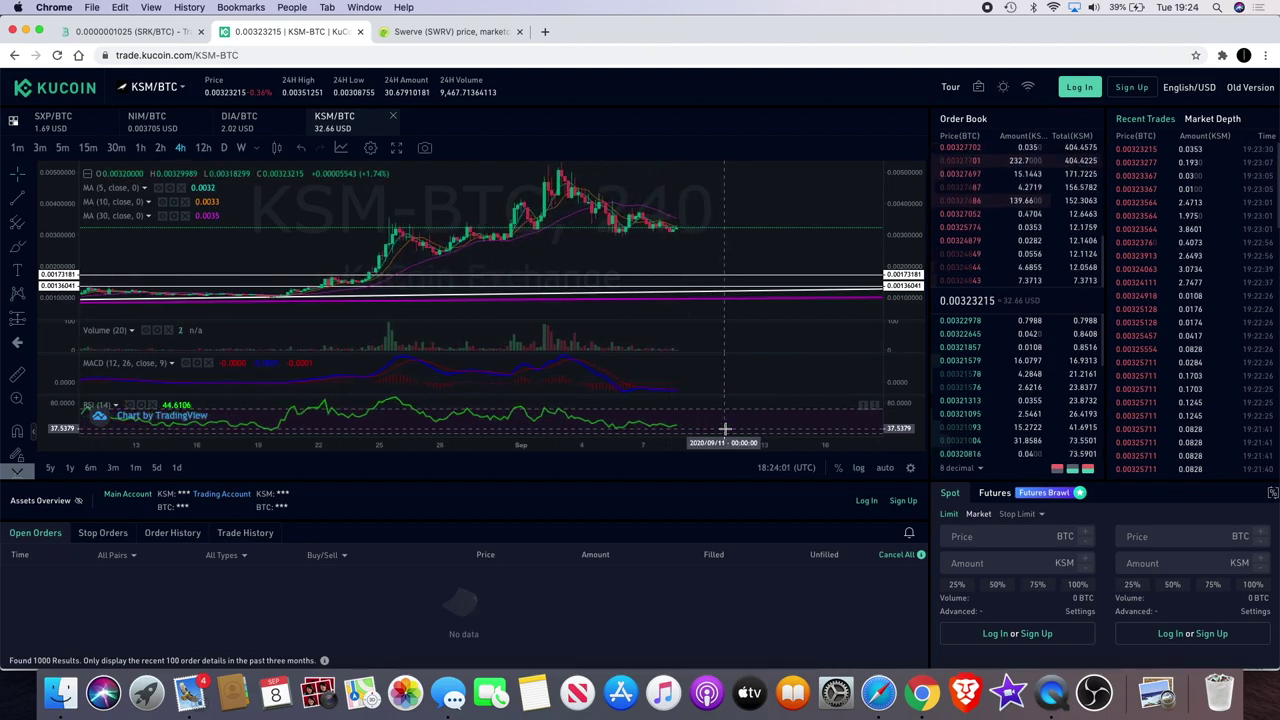
{"action": "scroll", "coordinate": [715, 325], "scroll_direction": "down", "scroll_amount": 2}
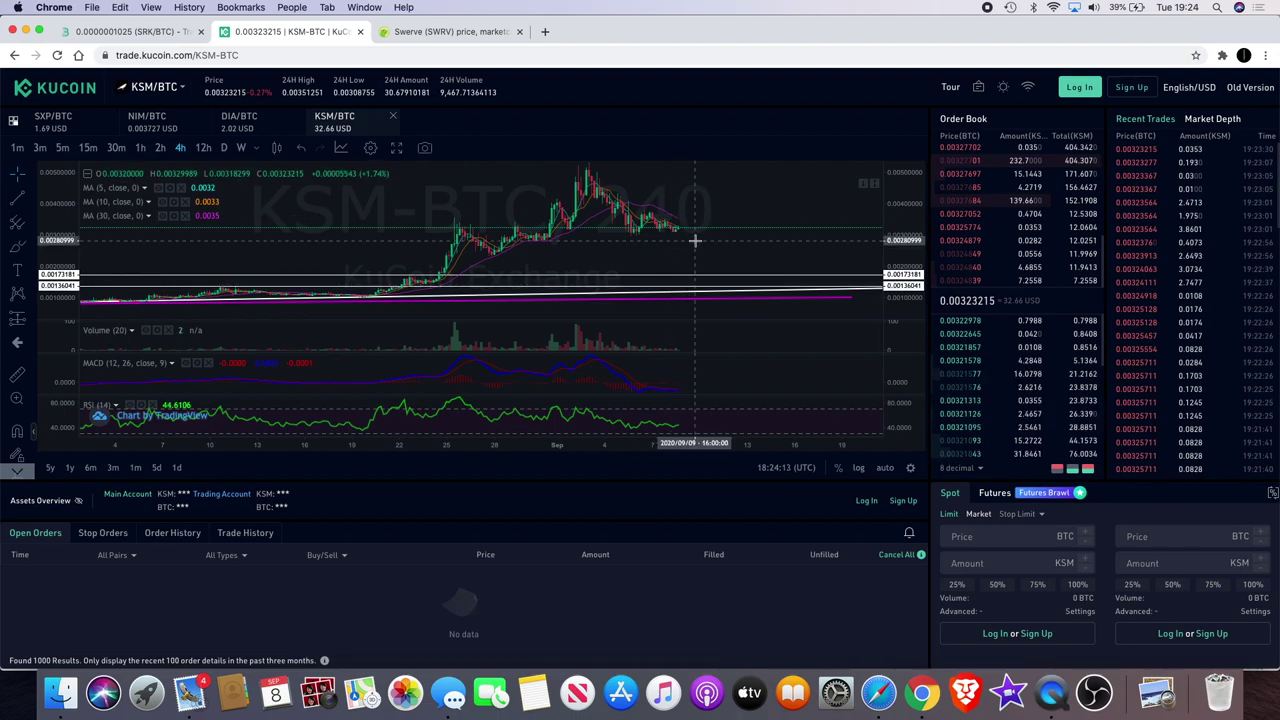
Step: Examine the whole KSM/BTC price history back to its start, comparing it with the August and September rally and pullback
{"action": "scroll", "coordinate": [694, 240], "scroll_direction": "down", "scroll_amount": 5}
{"action": "scroll", "coordinate": [694, 240], "scroll_direction": "down", "scroll_amount": 8}
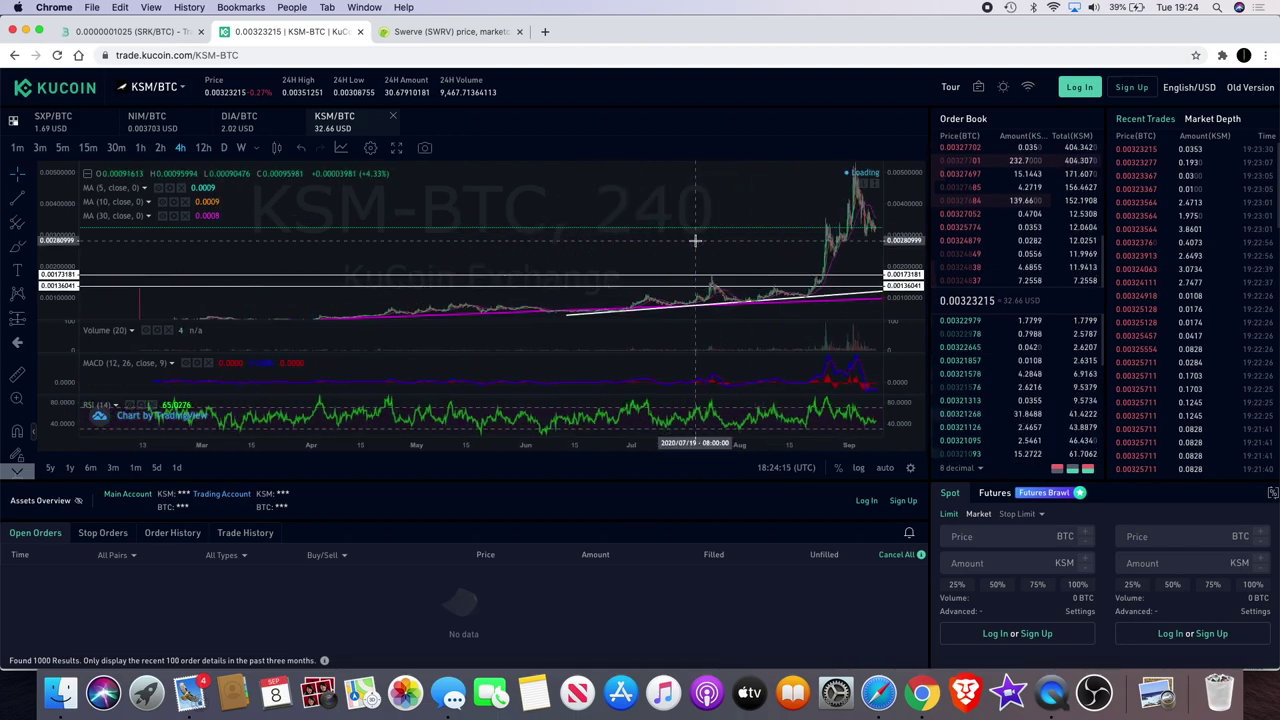
{"action": "scroll", "coordinate": [694, 240], "scroll_direction": "up", "scroll_amount": 1}
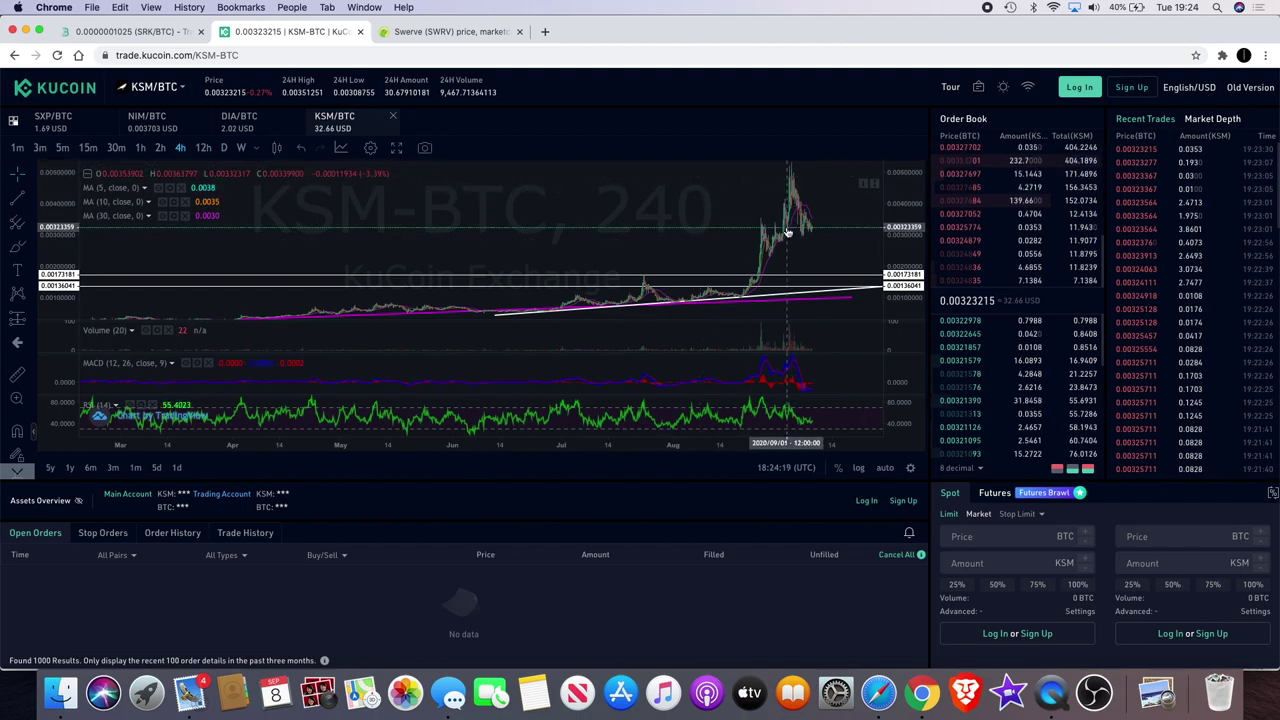
{"action": "scroll", "coordinate": [792, 200], "scroll_direction": "right", "scroll_amount": 3}
{"action": "scroll", "coordinate": [790, 231], "scroll_direction": "up", "scroll_amount": 4}
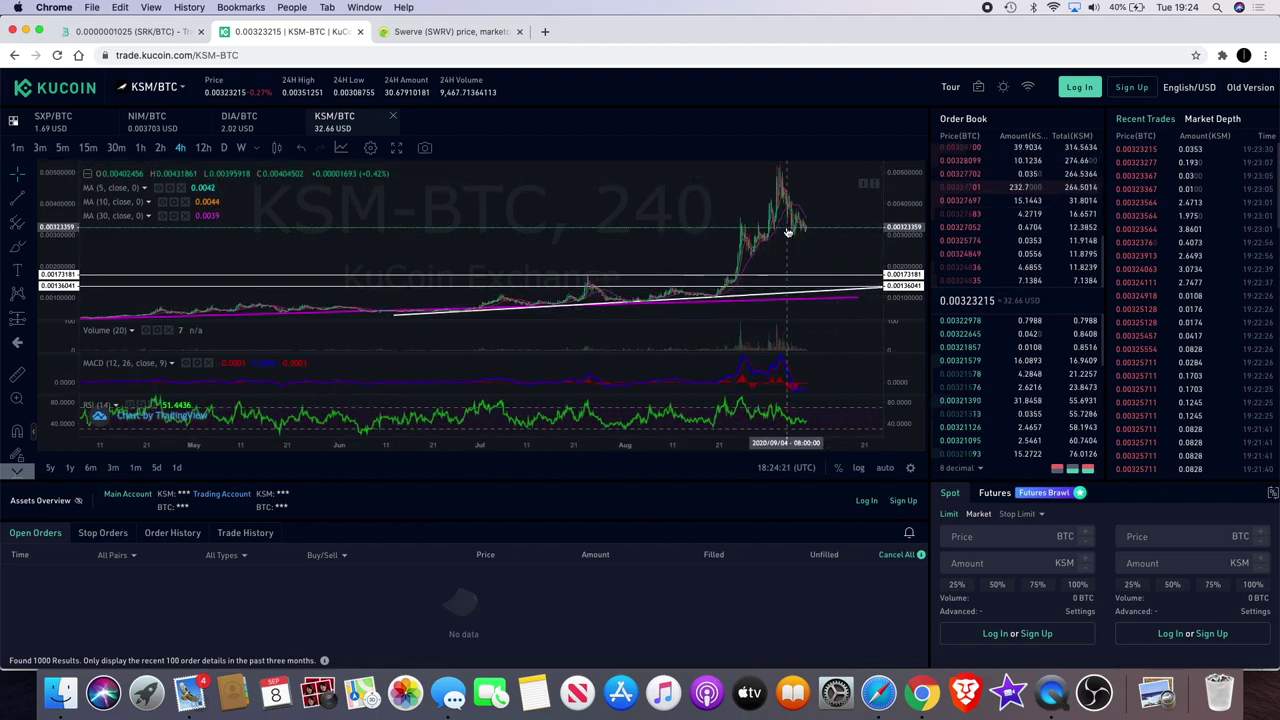
{"action": "scroll", "coordinate": [814, 229], "scroll_direction": "up", "scroll_amount": 3}
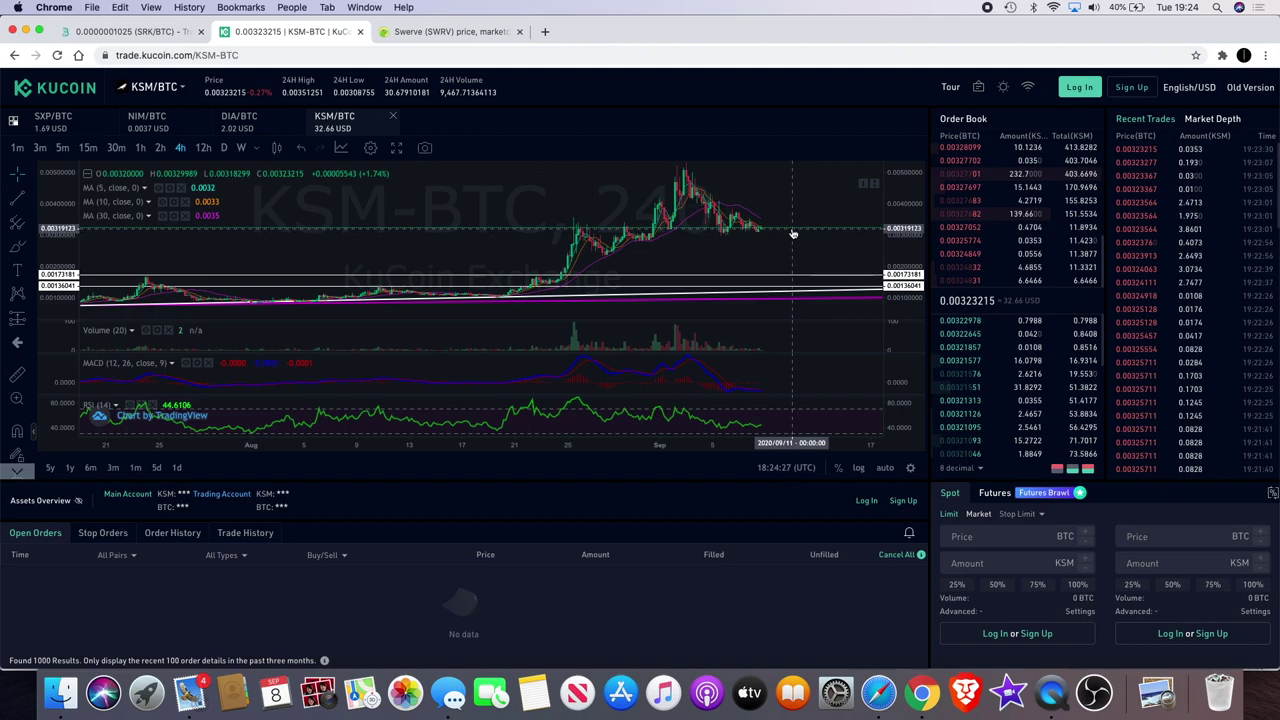
{"action": "scroll", "coordinate": [792, 233], "scroll_direction": "down", "scroll_amount": 8}
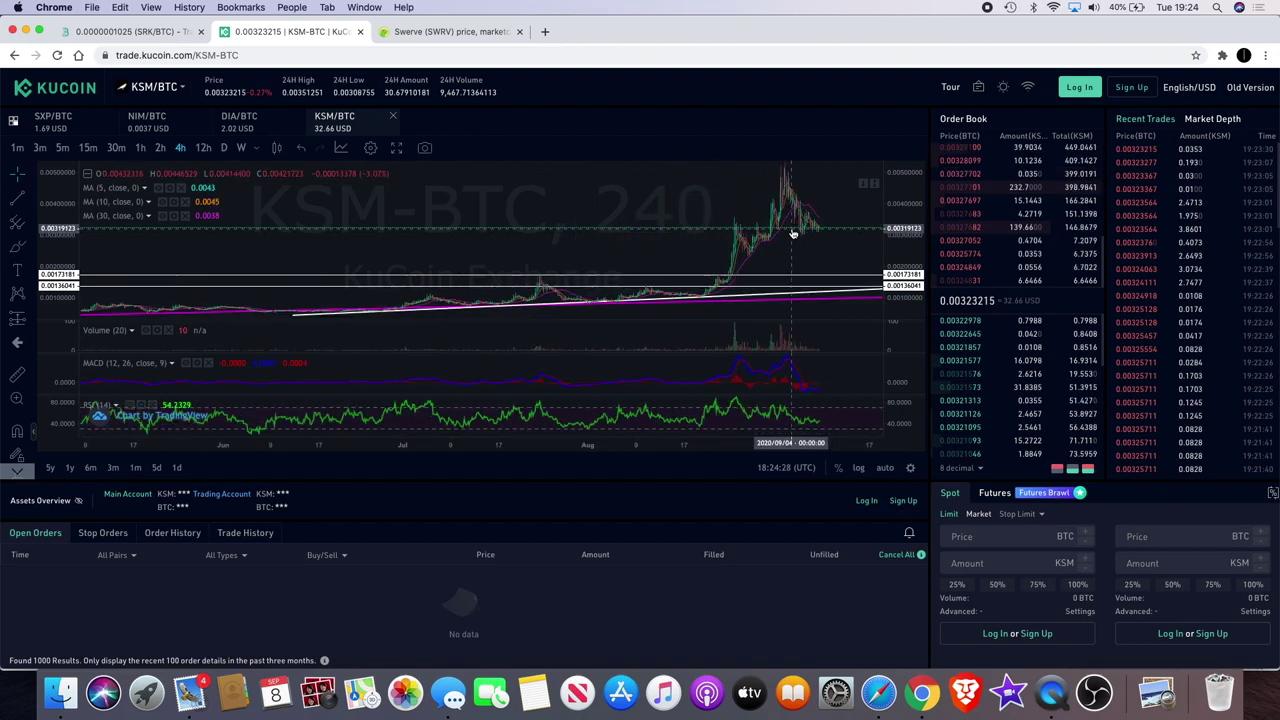
{"action": "scroll", "coordinate": [792, 233], "scroll_direction": "left", "scroll_amount": 5}
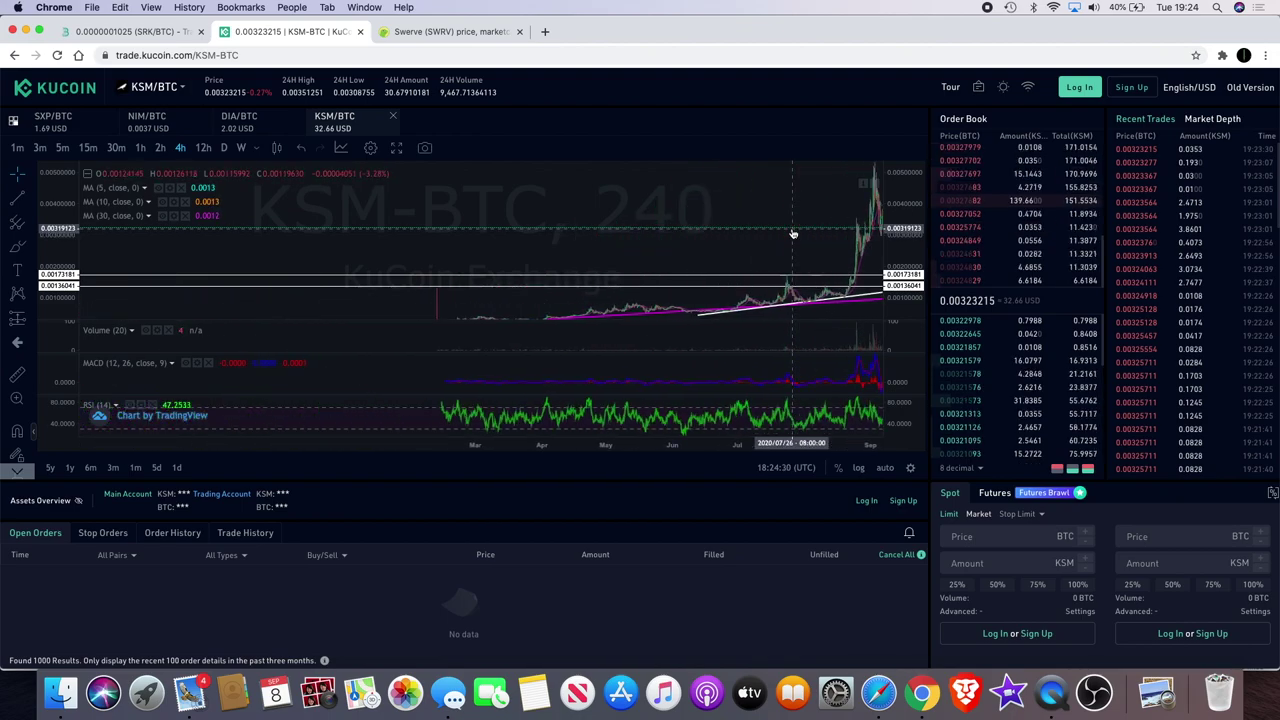
{"action": "scroll", "coordinate": [792, 233], "scroll_direction": "up", "scroll_amount": 8}
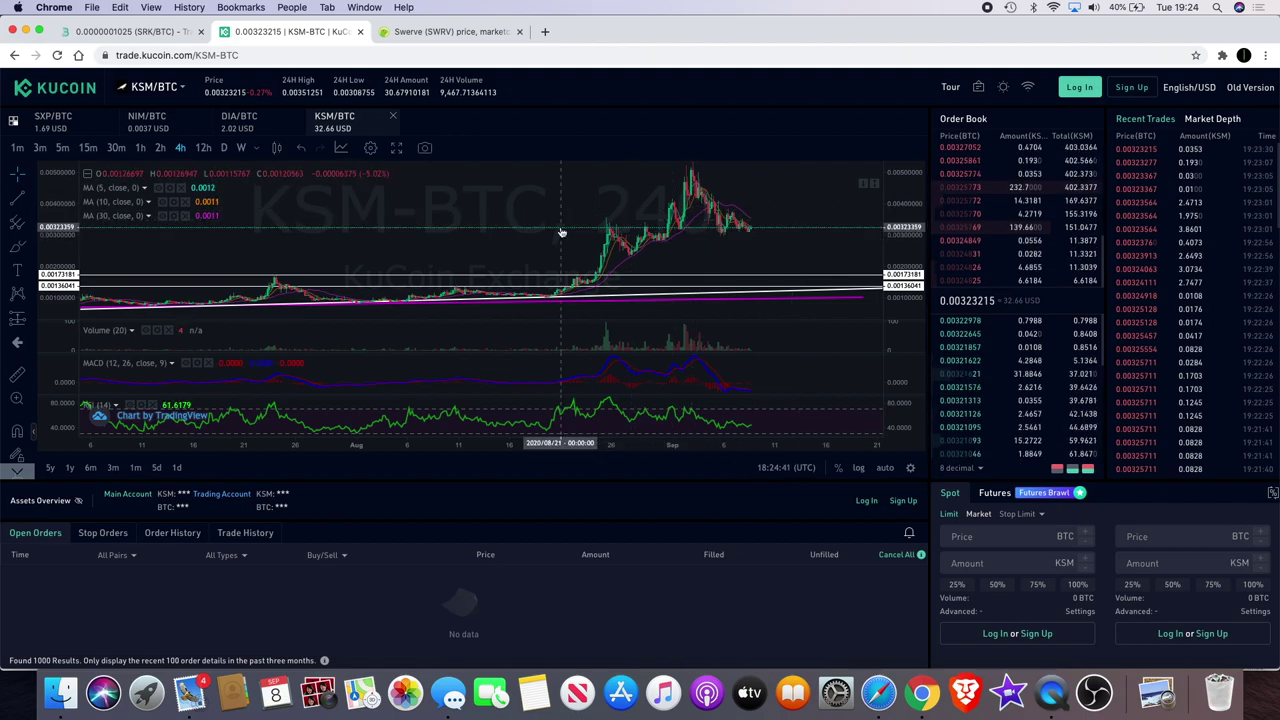
Step: Open the SXP/BTC pair and examine its latest 4-hour candles against the marked horizontal price levels
{"action": "left_click", "coordinate": [82, 125]}
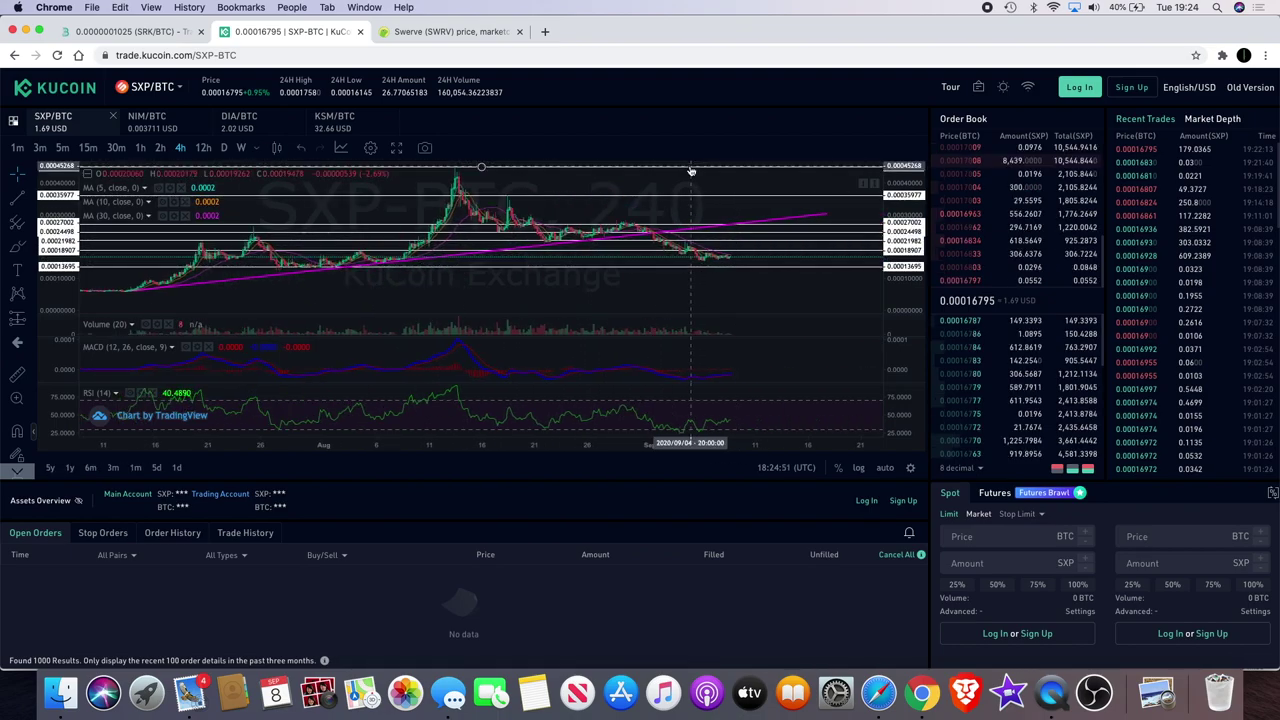
{"action": "scroll", "coordinate": [770, 258], "scroll_direction": "down", "scroll_amount": 5}
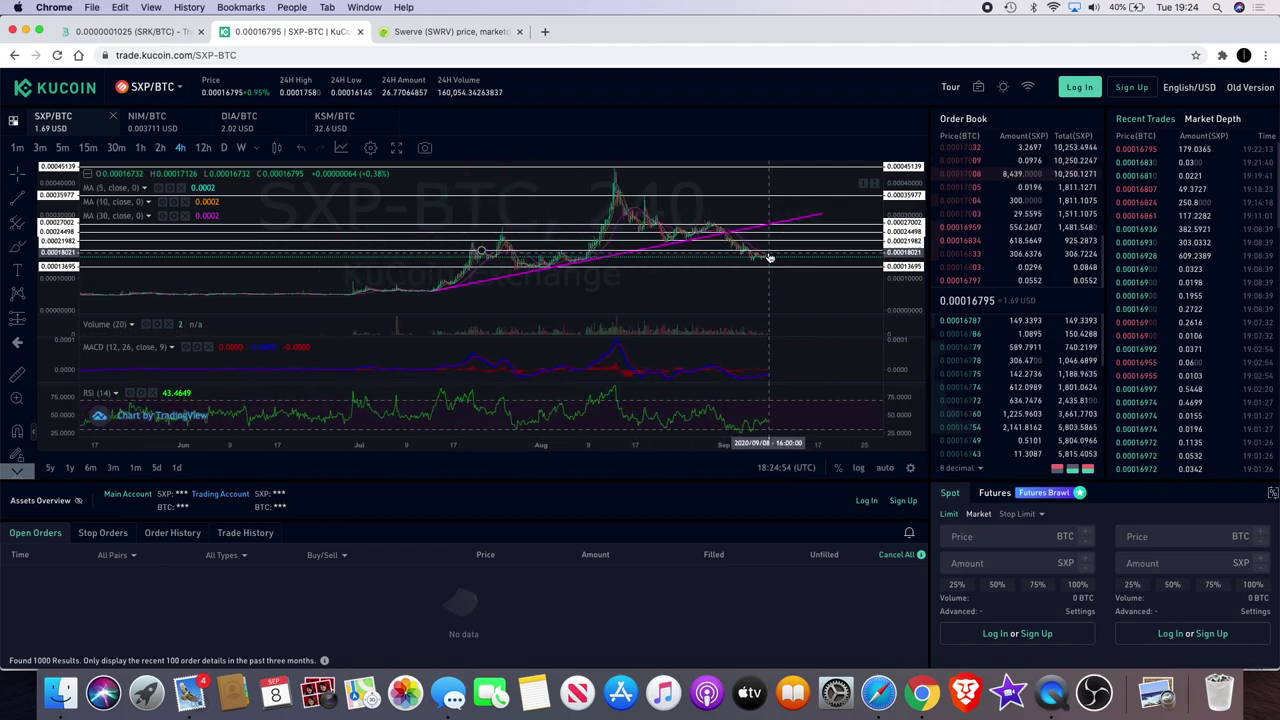
{"action": "scroll", "coordinate": [770, 258], "scroll_direction": "up", "scroll_amount": 4}
{"action": "scroll", "coordinate": [770, 258], "scroll_direction": "down", "scroll_amount": 5}
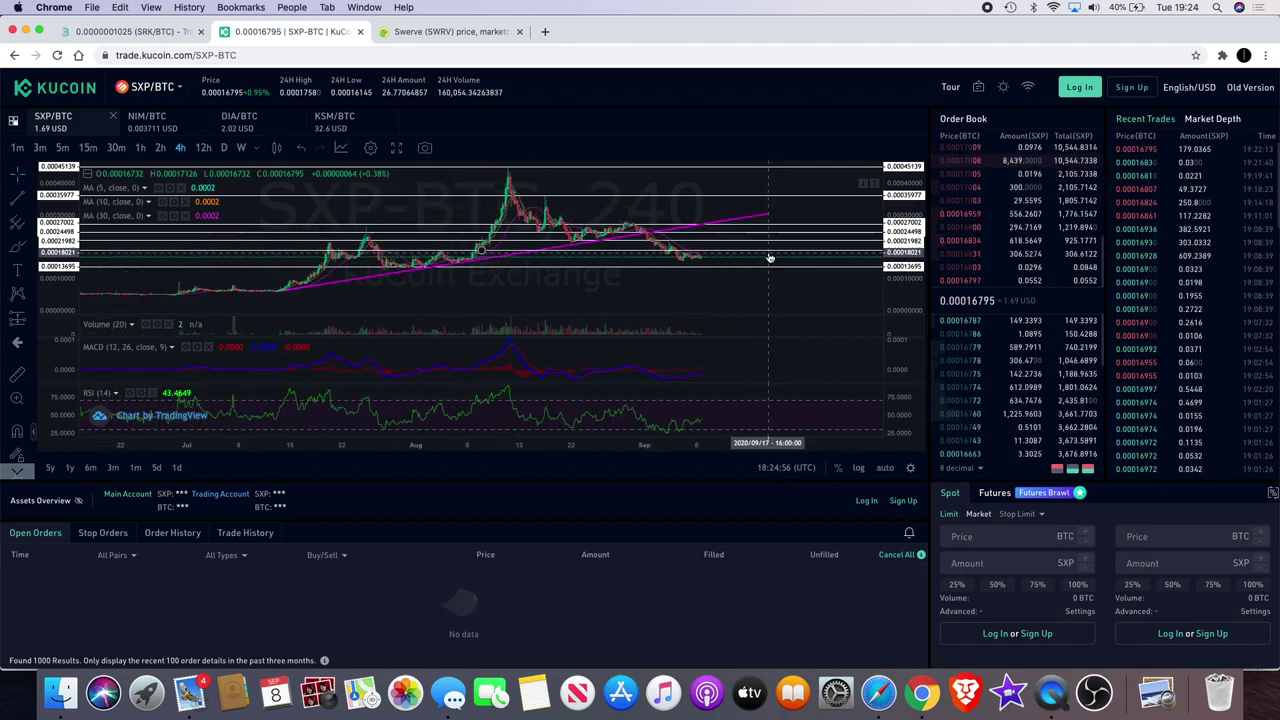
{"action": "scroll", "coordinate": [770, 258], "scroll_direction": "up", "scroll_amount": 3}
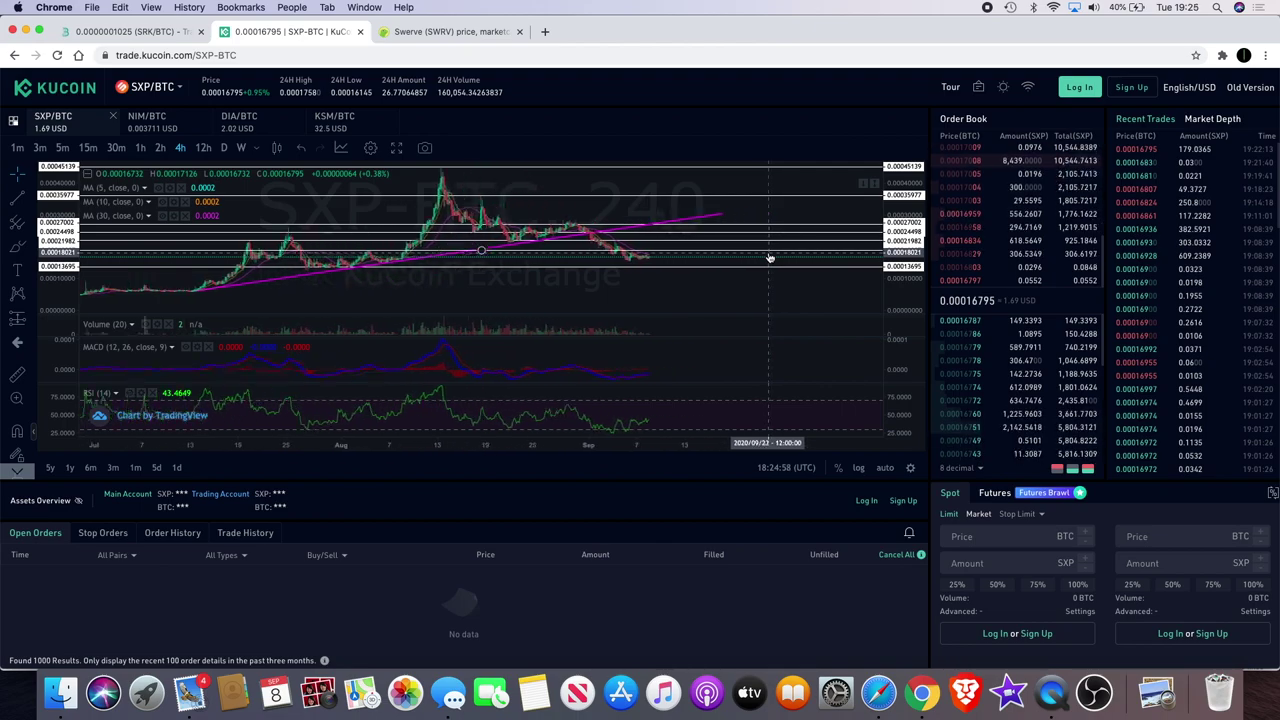
{"action": "scroll", "coordinate": [770, 258], "scroll_direction": "up", "scroll_amount": 2}
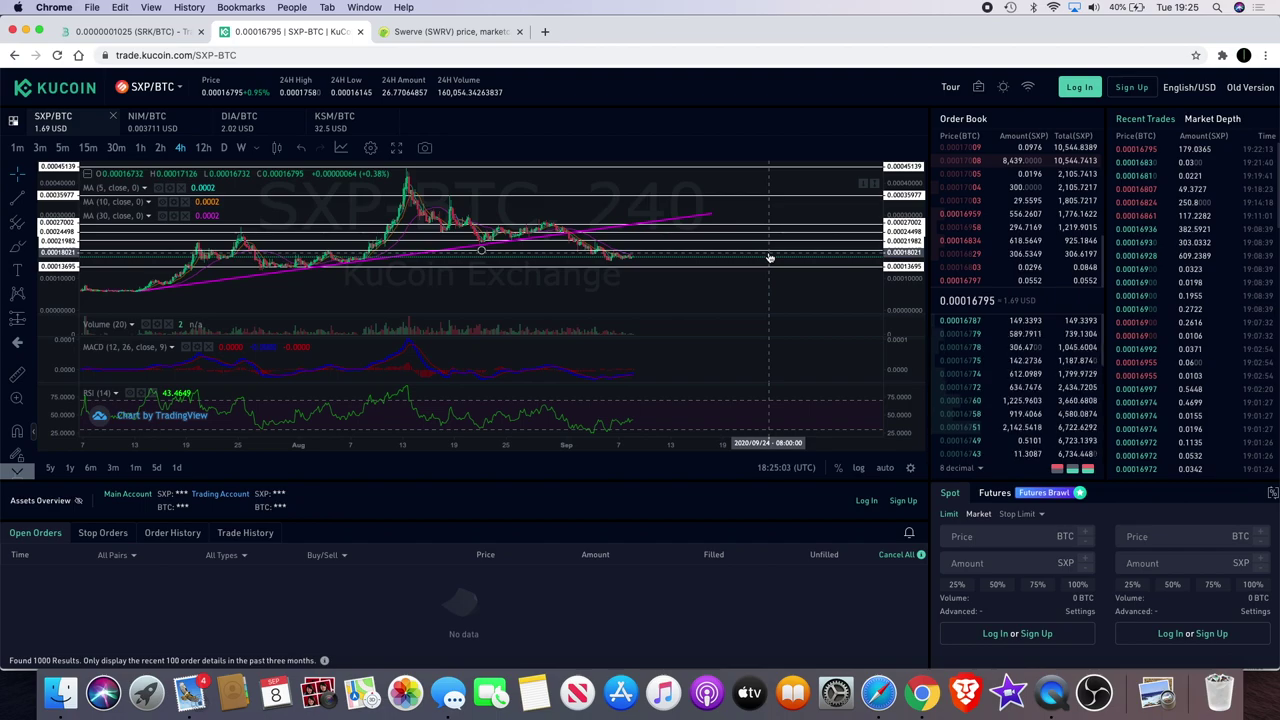
Step: Compare the SXP/BTC pullback with its July and August rally and the rising magenta trendline
{"action": "scroll", "coordinate": [770, 258], "scroll_direction": "down", "scroll_amount": 5}
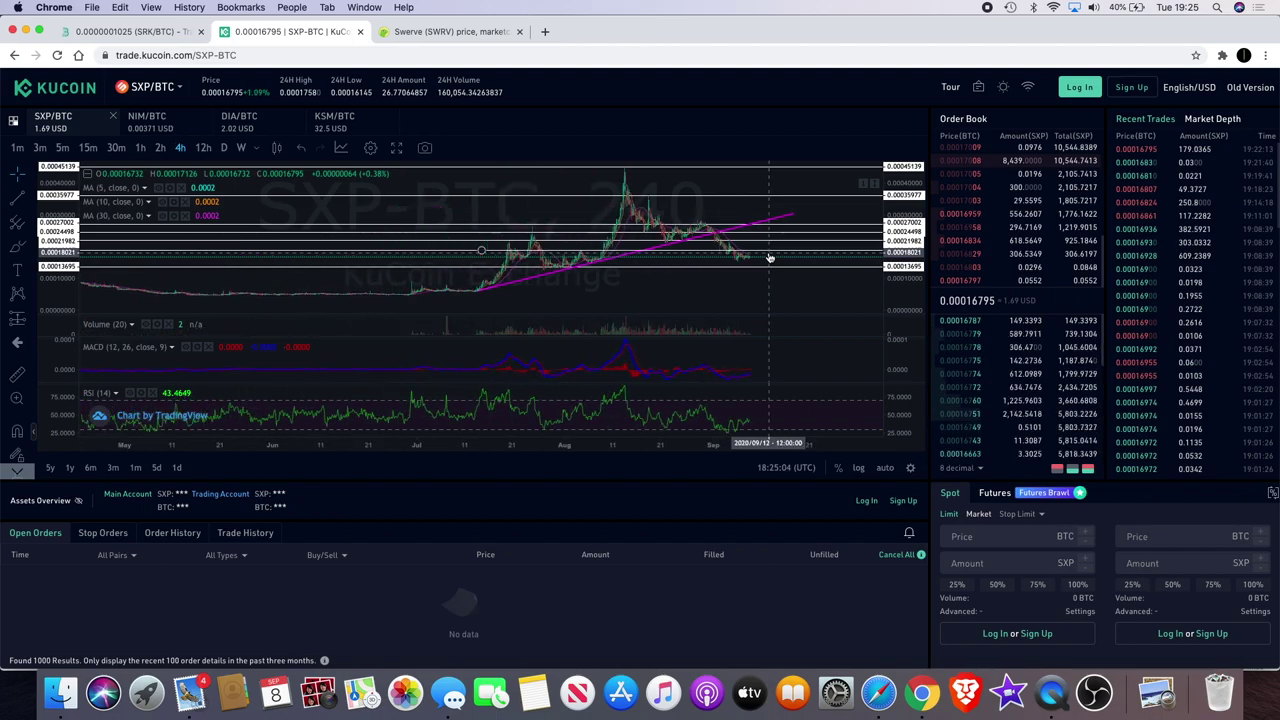
{"action": "scroll", "coordinate": [770, 258], "scroll_direction": "up", "scroll_amount": 4}
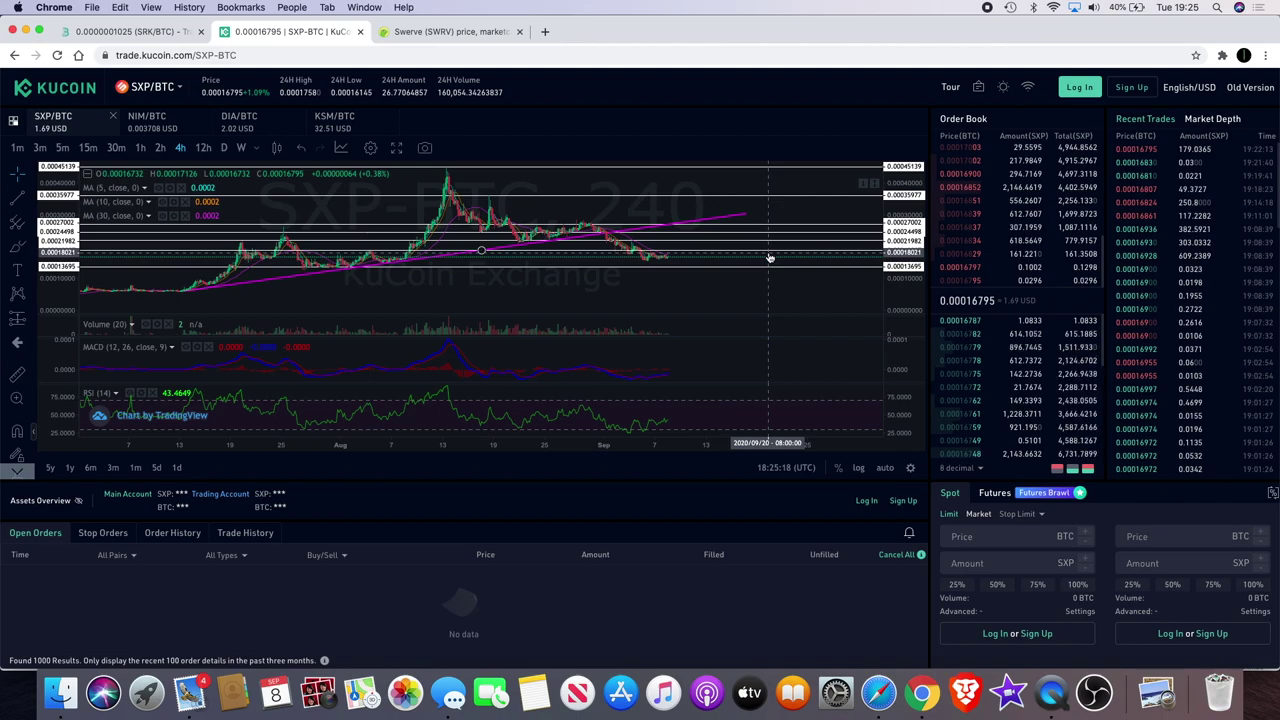
{"action": "scroll", "coordinate": [770, 258], "scroll_direction": "down", "scroll_amount": 5}
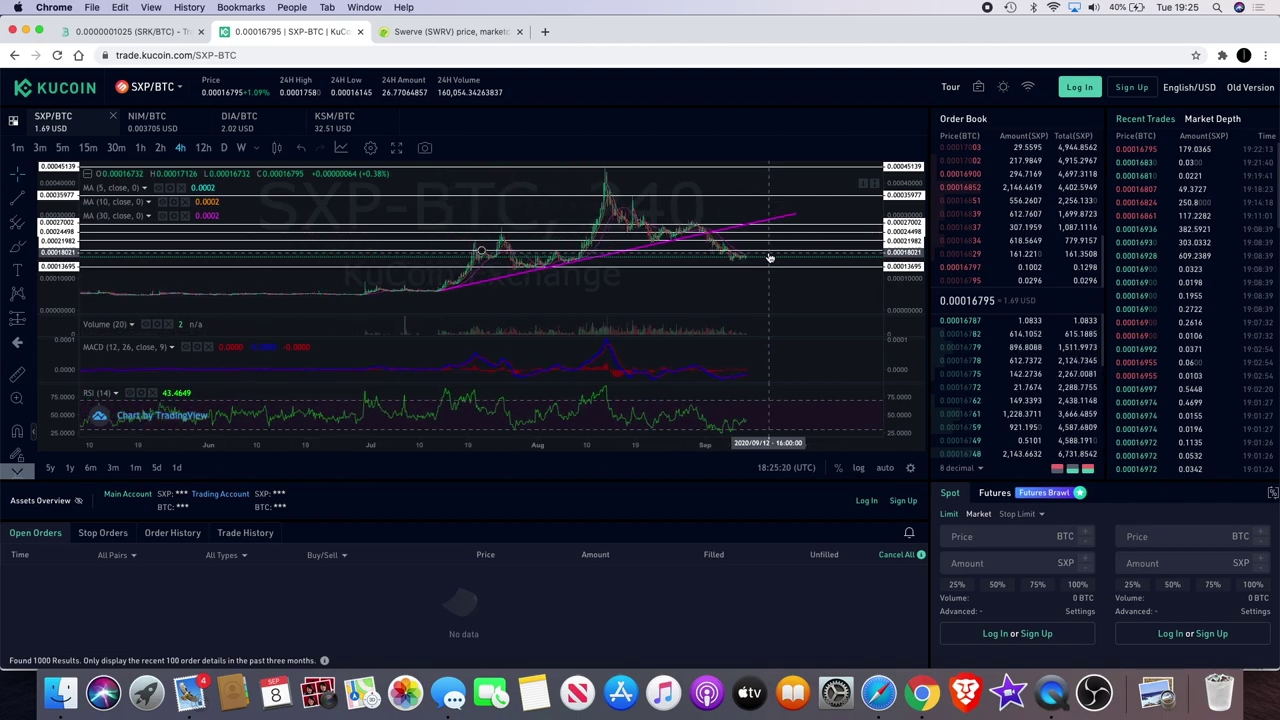
{"action": "scroll", "coordinate": [770, 258], "scroll_direction": "up", "scroll_amount": 5}
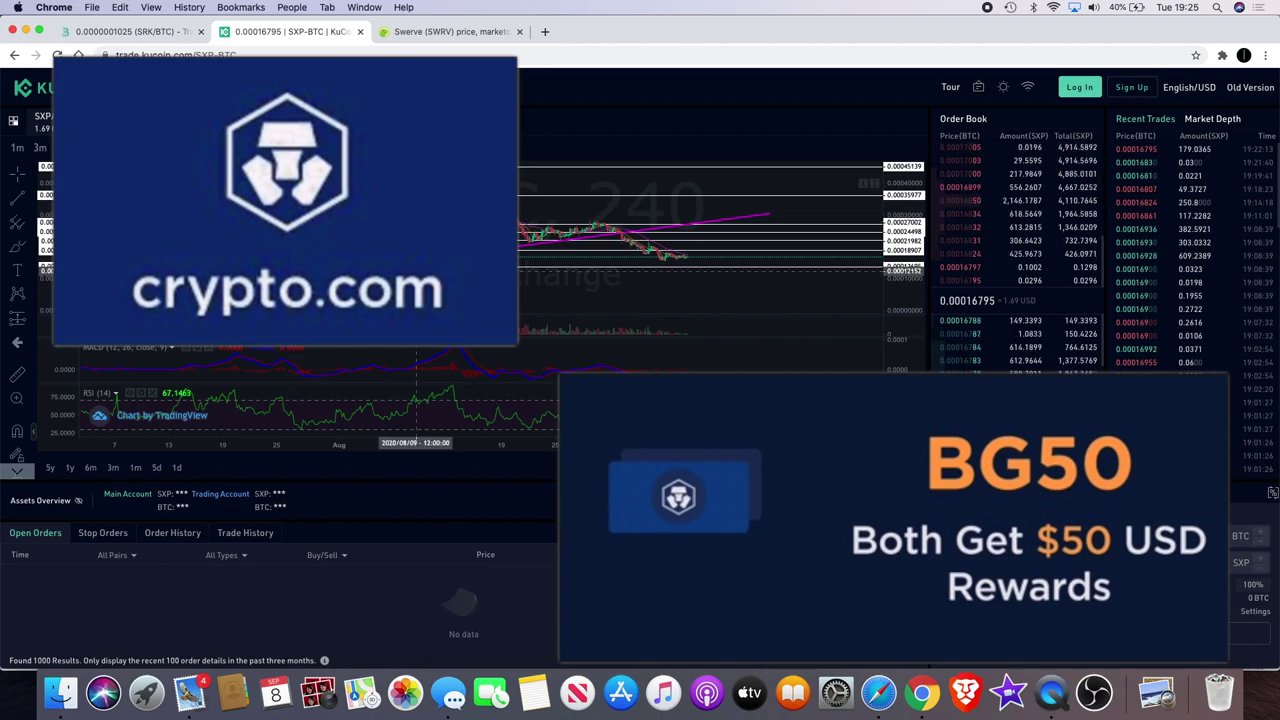
{"action": "scroll", "coordinate": [410, 270], "scroll_direction": "down", "scroll_amount": 5}
{"action": "scroll", "coordinate": [416, 270], "scroll_direction": "up", "scroll_amount": 5}
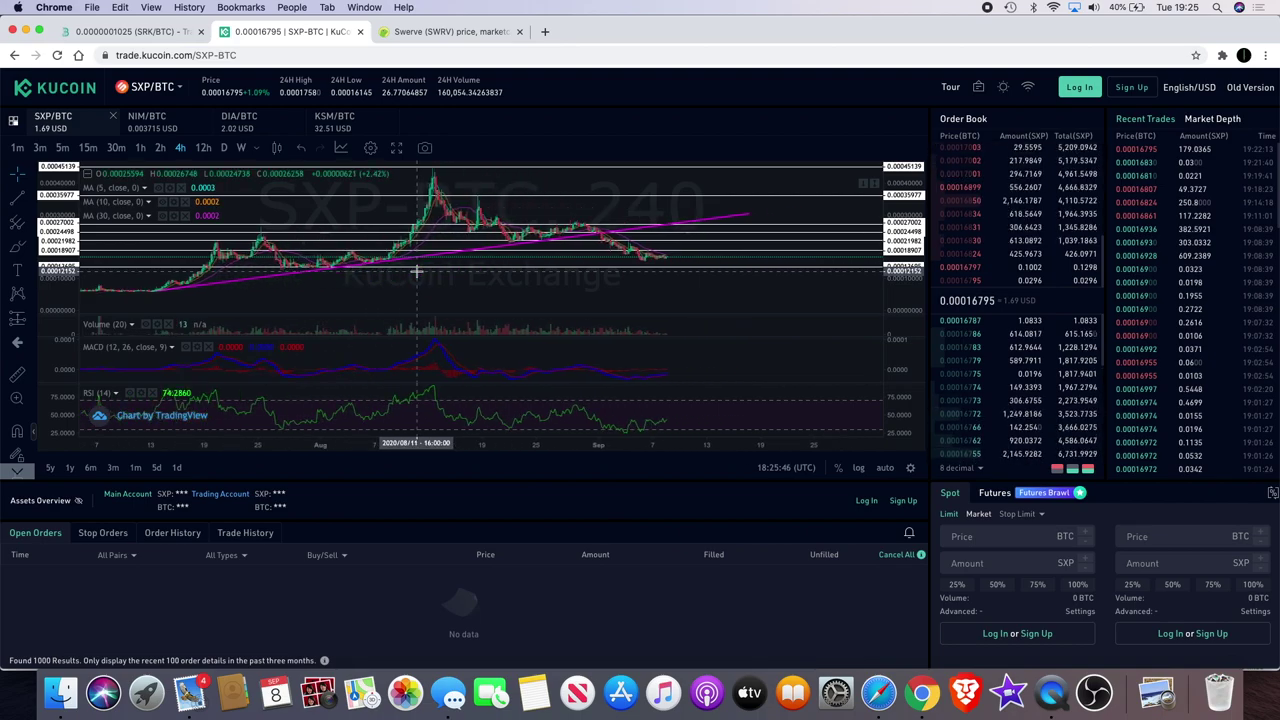
{"action": "left_click", "coordinate": [471, 256]}
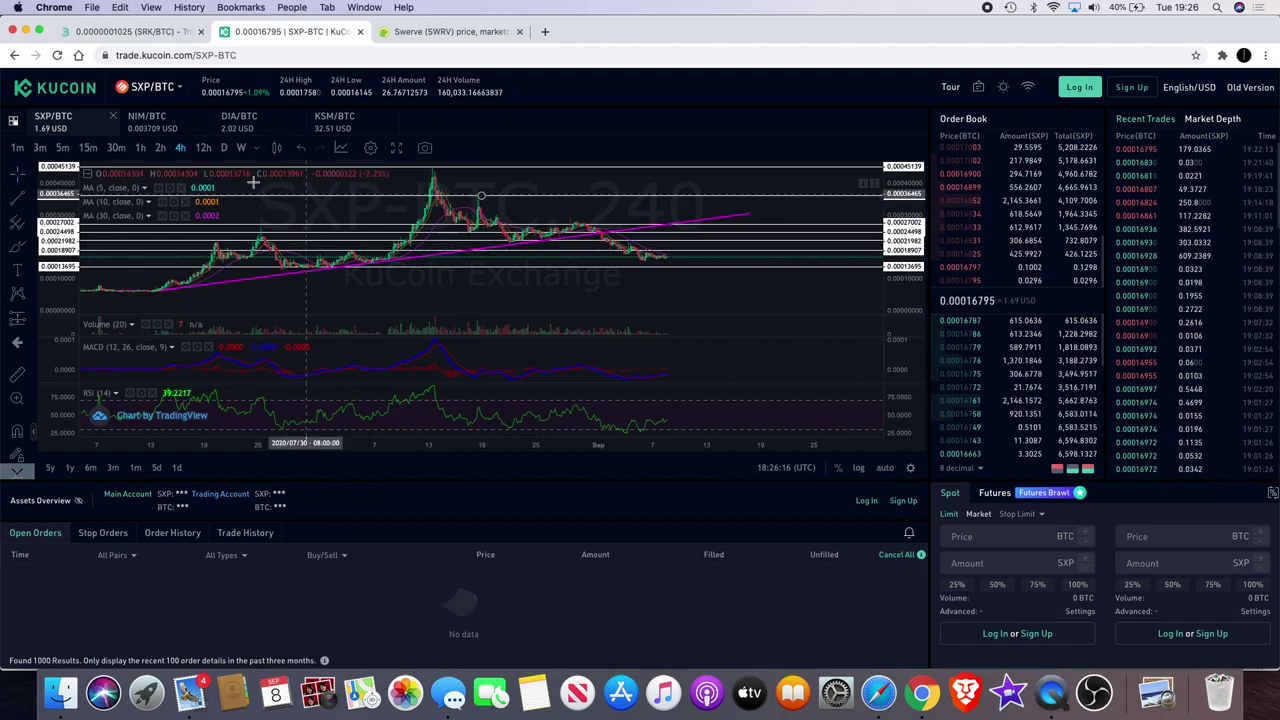
Step: Switch to the SRK/BTC chart on BitMart and examine the recent 1-hour price action against the two descending trendlines
{"action": "left_click", "coordinate": [140, 33]}
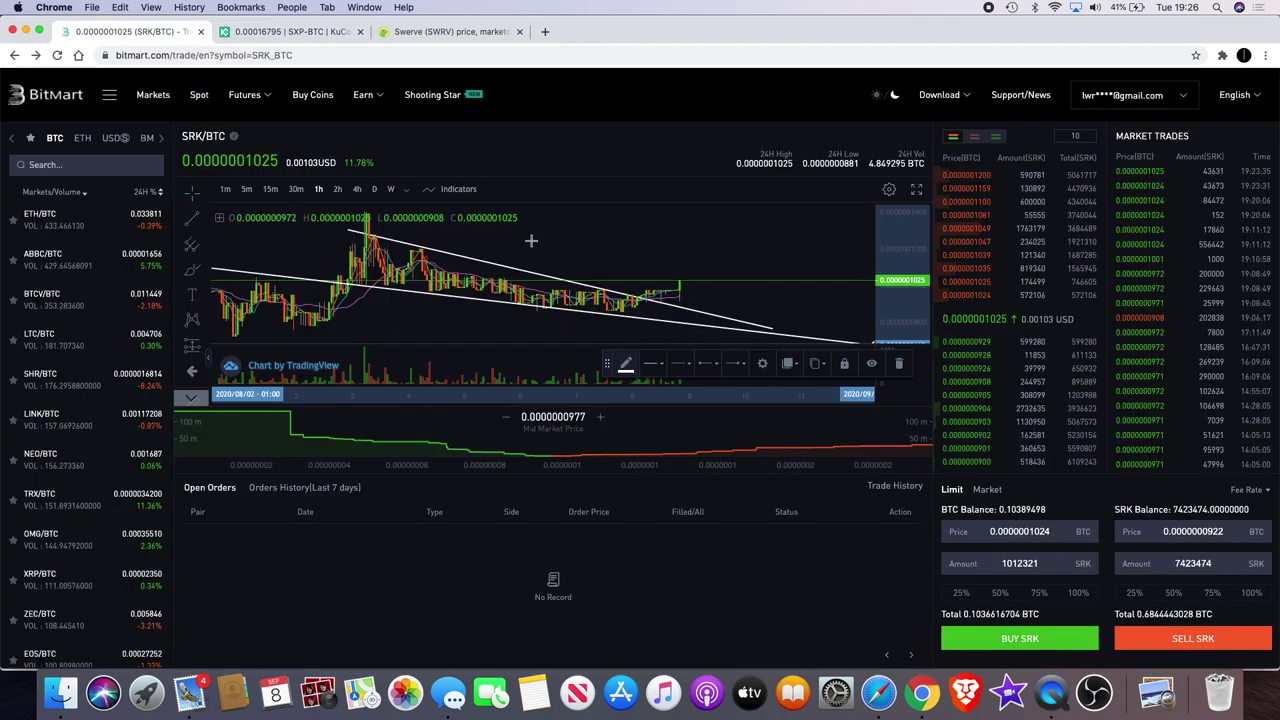
{"action": "scroll", "coordinate": [584, 258], "scroll_direction": "left", "scroll_amount": 5}
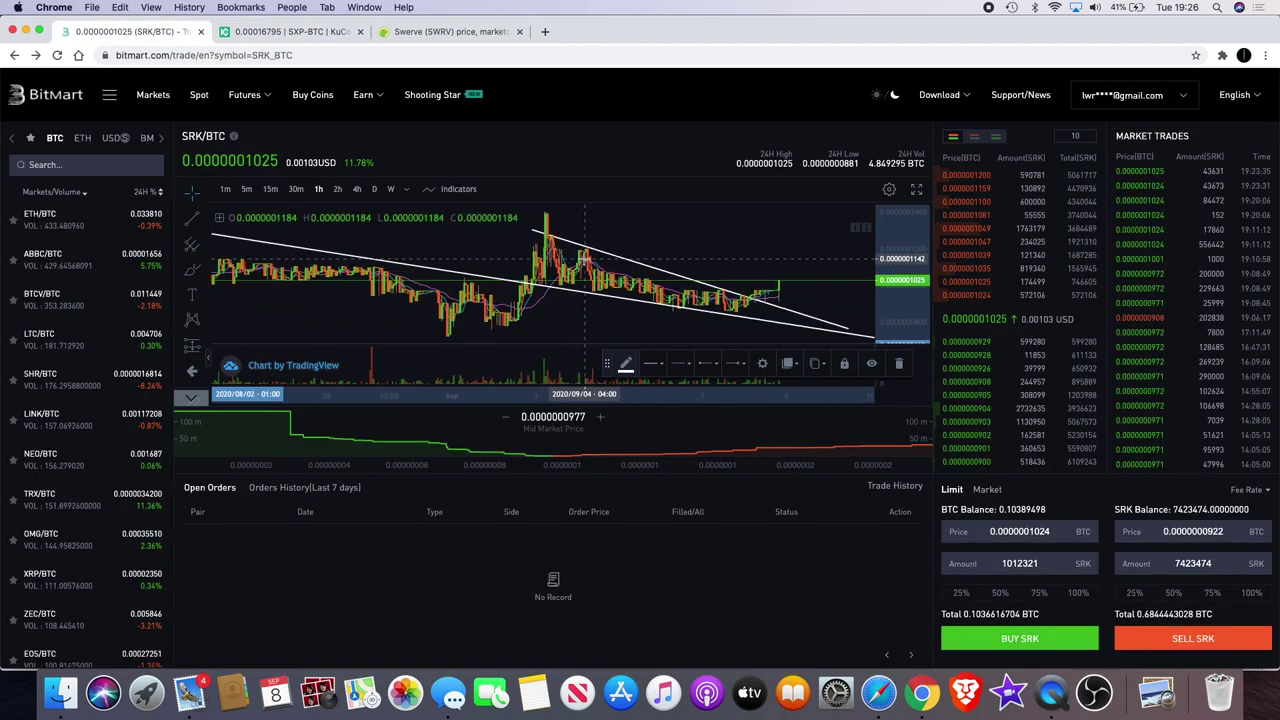
{"action": "scroll", "coordinate": [584, 258], "scroll_direction": "down", "scroll_amount": 10}
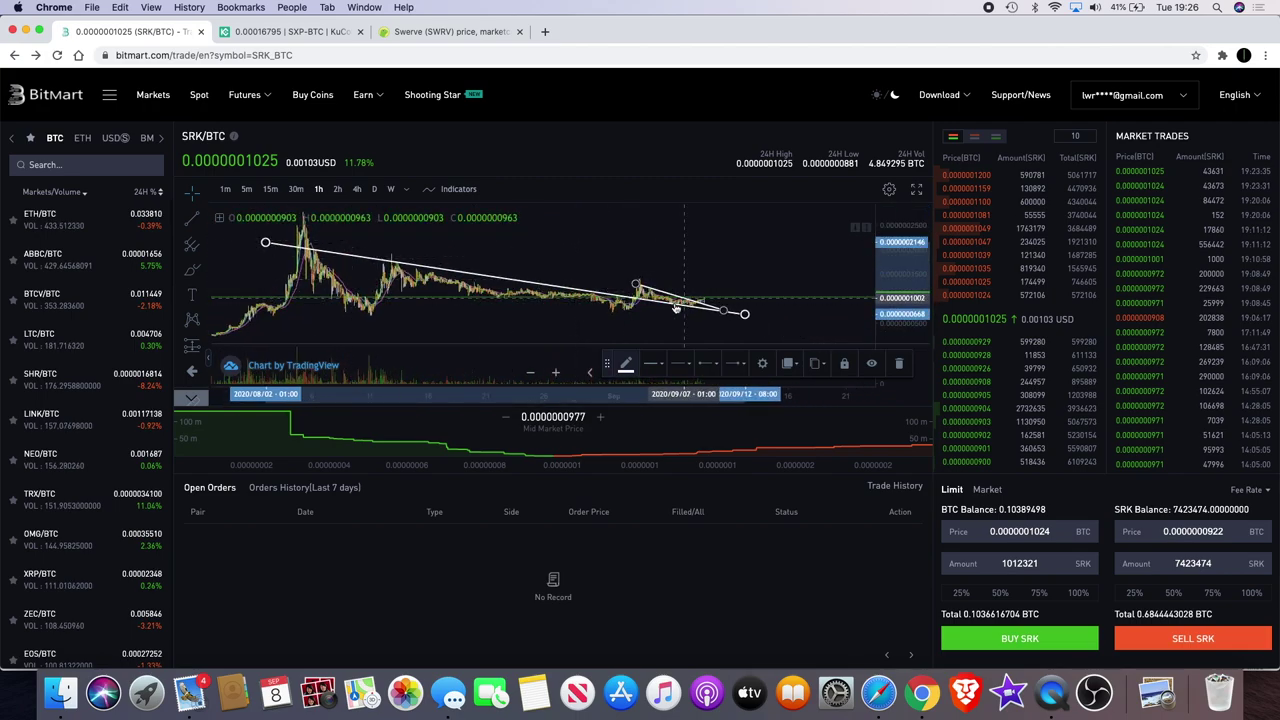
{"action": "scroll", "coordinate": [700, 305], "scroll_direction": "right", "scroll_amount": 5}
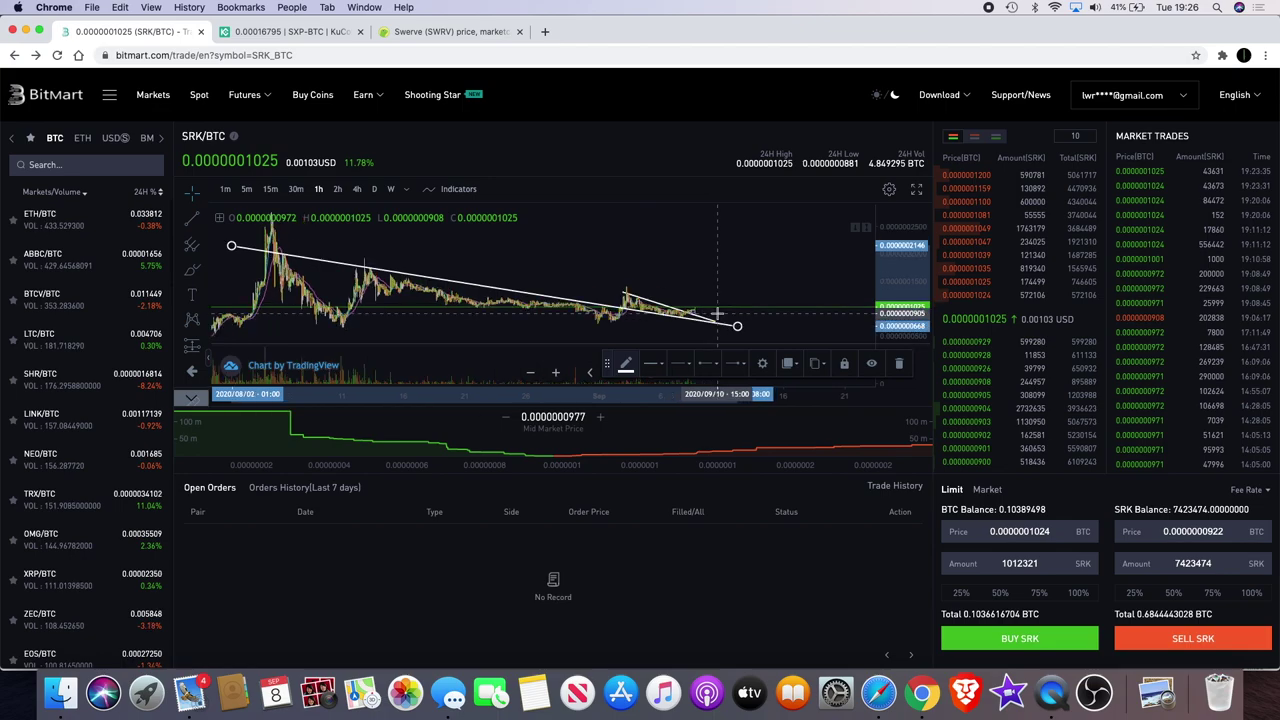
{"action": "scroll", "coordinate": [717, 313], "scroll_direction": "up", "scroll_amount": 5}
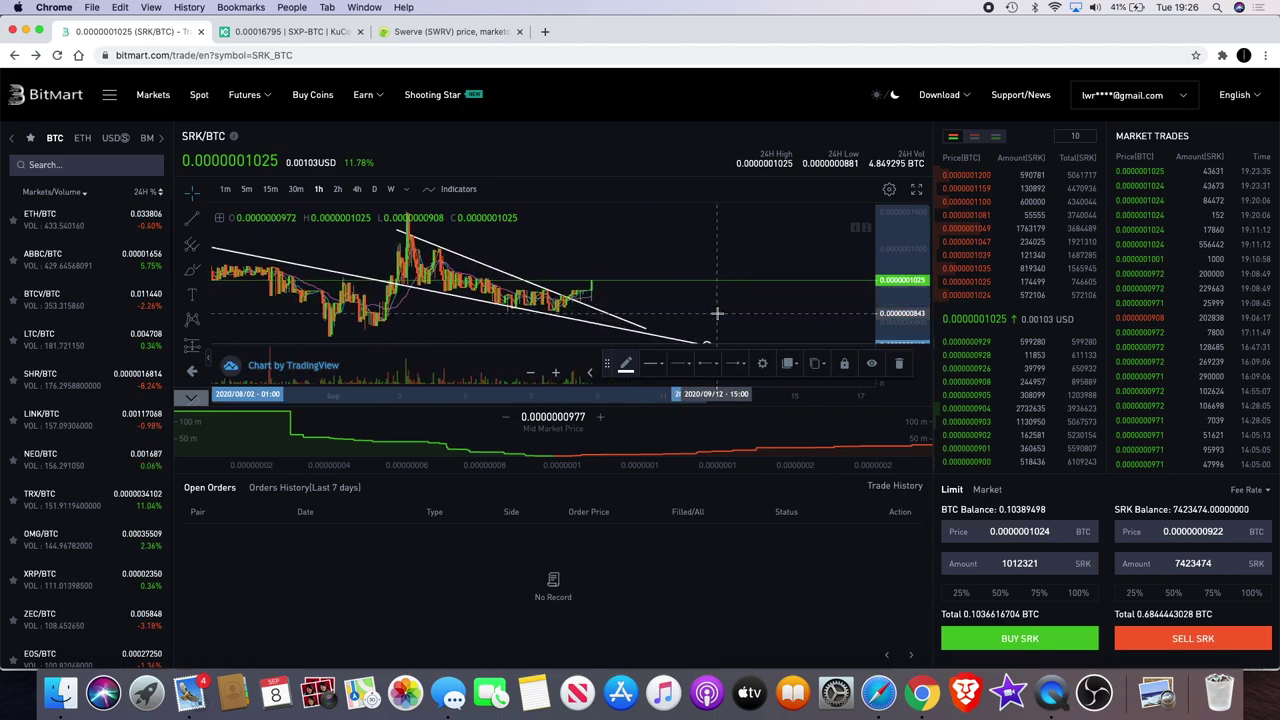
{"action": "scroll", "coordinate": [548, 277], "scroll_direction": "up", "scroll_amount": 3}
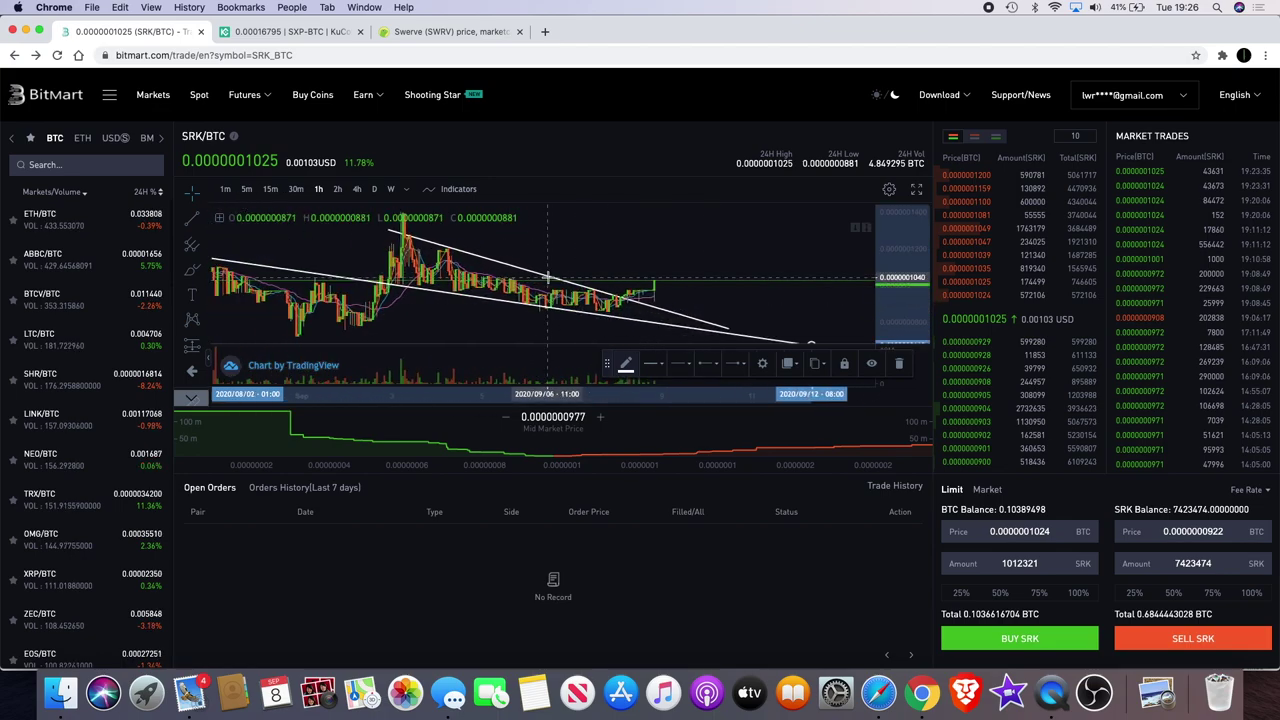
{"action": "scroll", "coordinate": [560, 290], "scroll_direction": "right", "scroll_amount": 3}
{"action": "scroll", "coordinate": [600, 275], "scroll_direction": "left", "scroll_amount": 3}
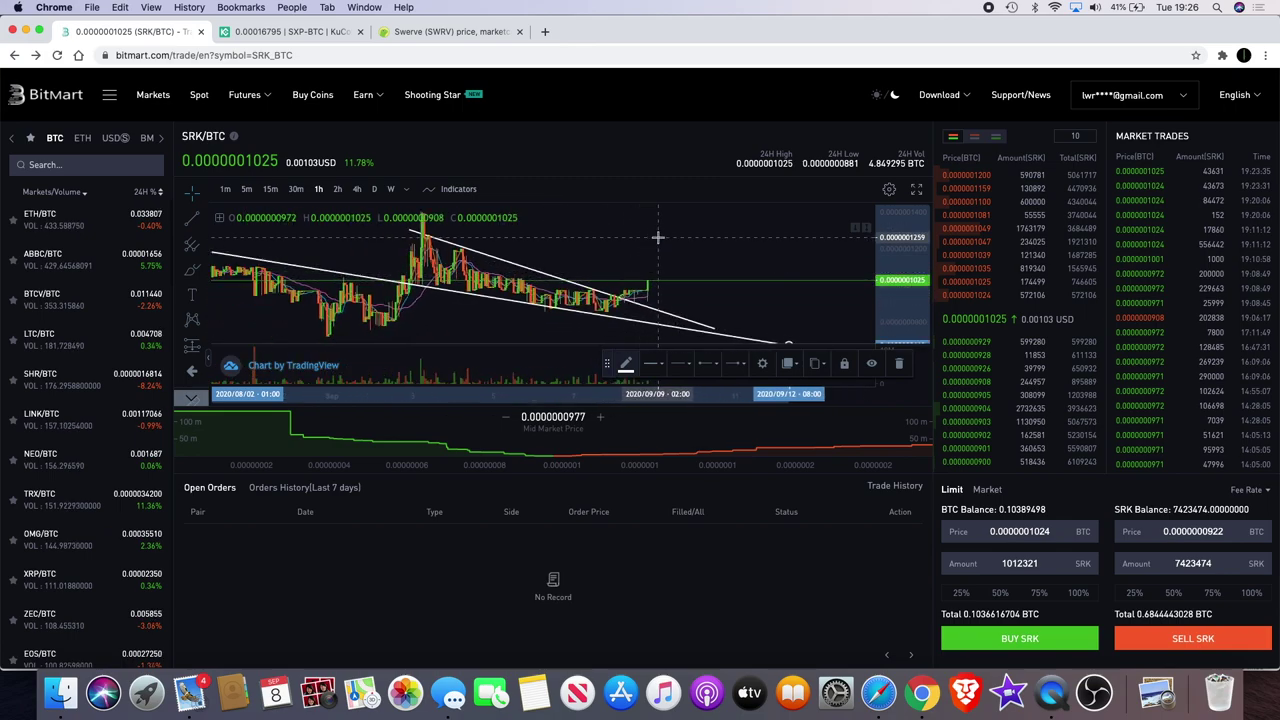
{"action": "scroll", "coordinate": [660, 235], "scroll_direction": "left", "scroll_amount": 2}
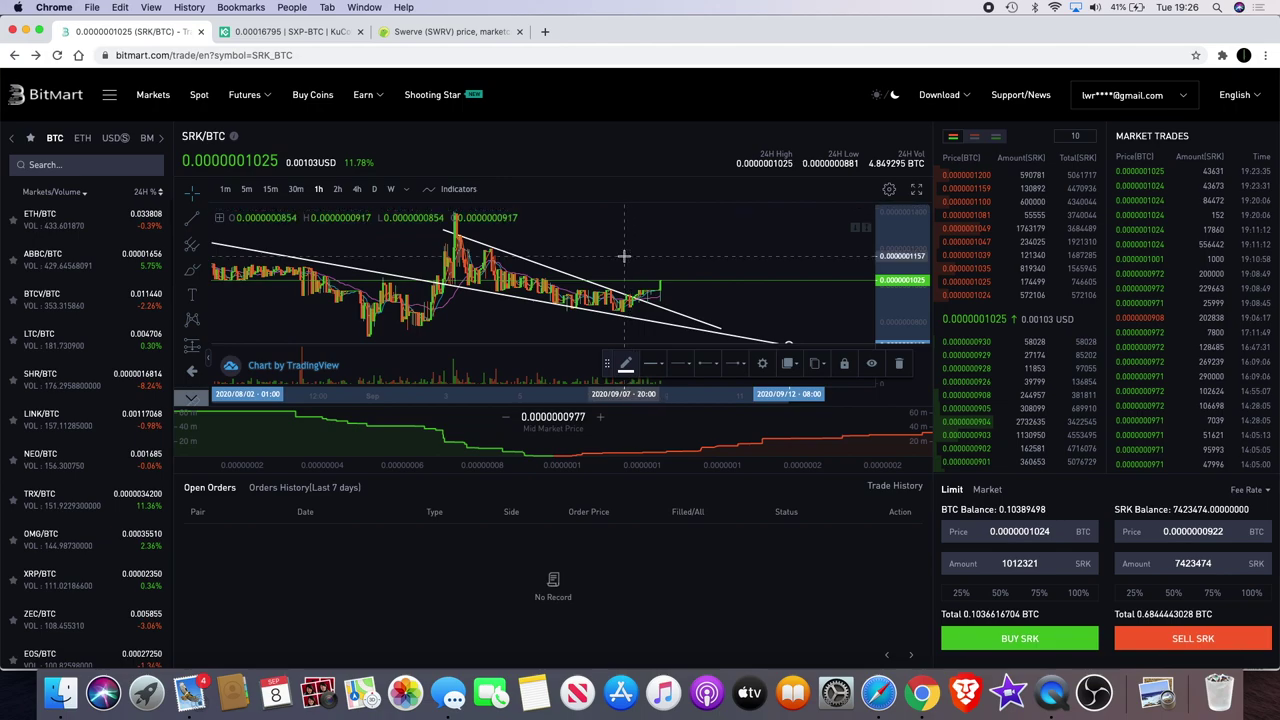
{"action": "scroll", "coordinate": [624, 256], "scroll_direction": "down", "scroll_amount": 5}
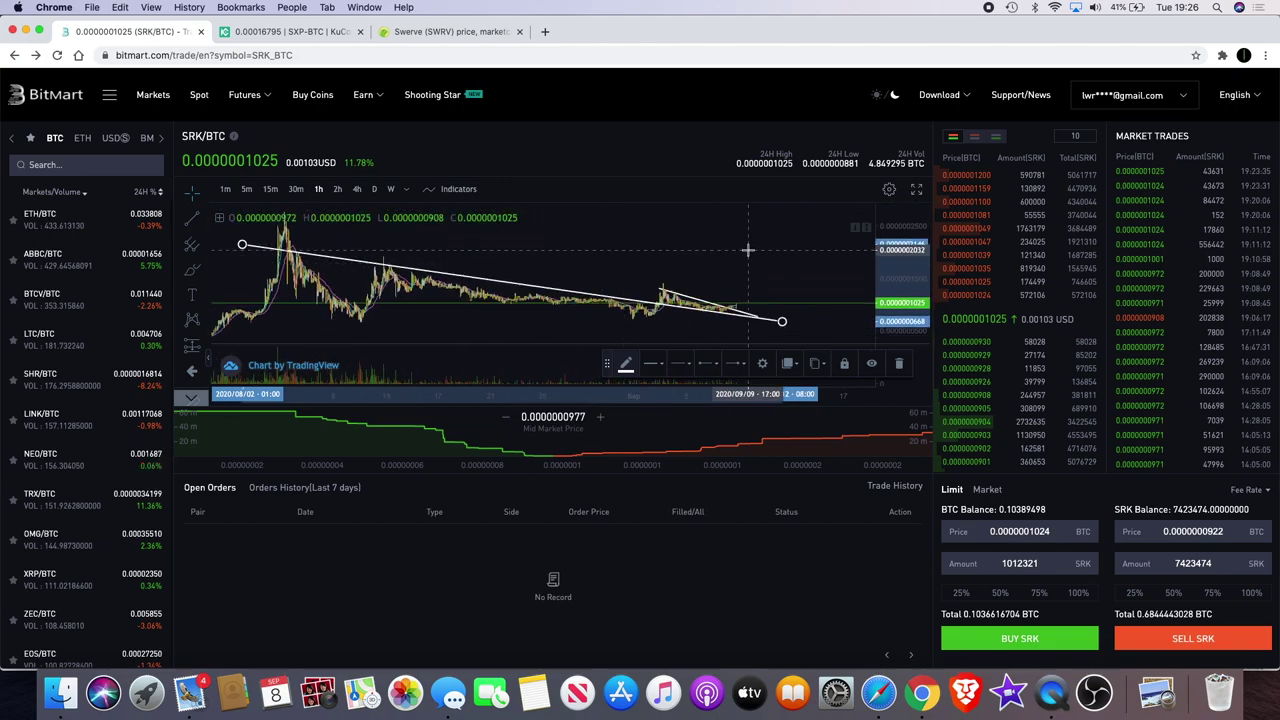
{"action": "scroll", "coordinate": [748, 250], "scroll_direction": "up", "scroll_amount": 5}
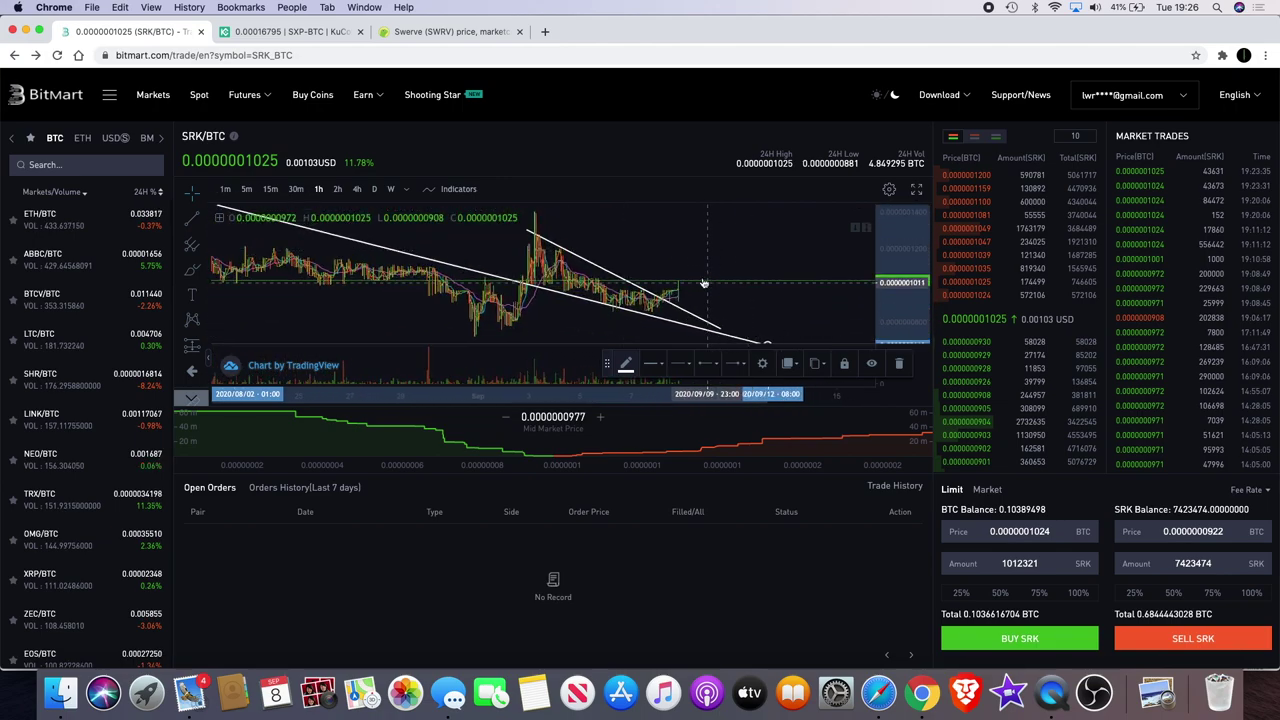
Step: Examine the earlier SRK/BTC history from May through July, including the sideways stretch before the August spike
{"action": "scroll", "coordinate": [703, 286], "scroll_direction": "down", "scroll_amount": 4}
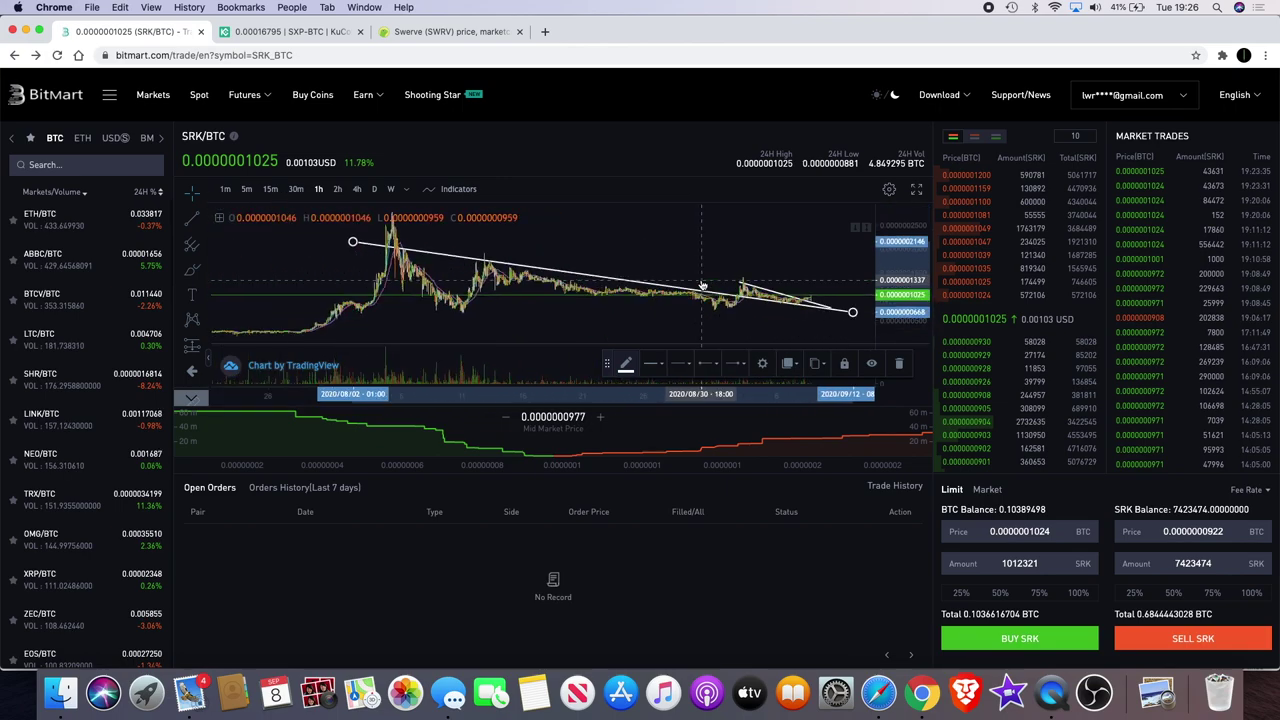
{"action": "scroll", "coordinate": [703, 286], "scroll_direction": "down", "scroll_amount": 5}
{"action": "scroll", "coordinate": [703, 286], "scroll_direction": "up", "scroll_amount": 8}
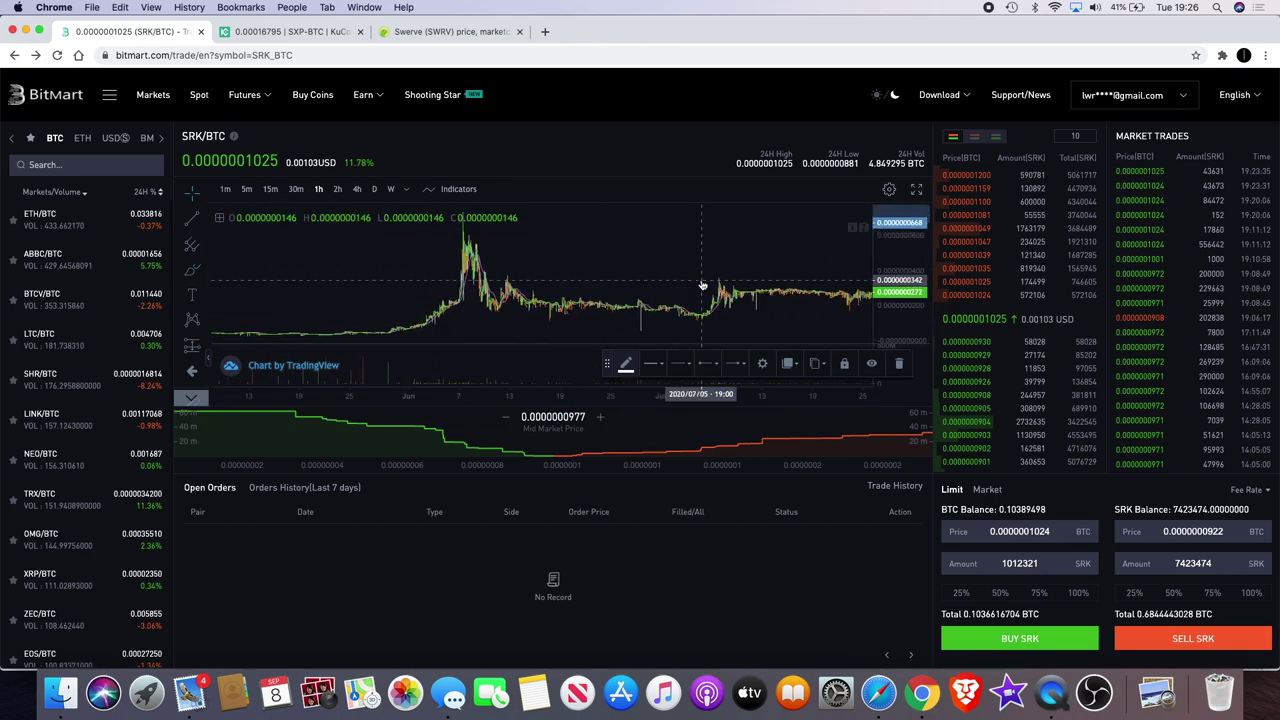
{"action": "scroll", "coordinate": [703, 286], "scroll_direction": "up", "scroll_amount": 3}
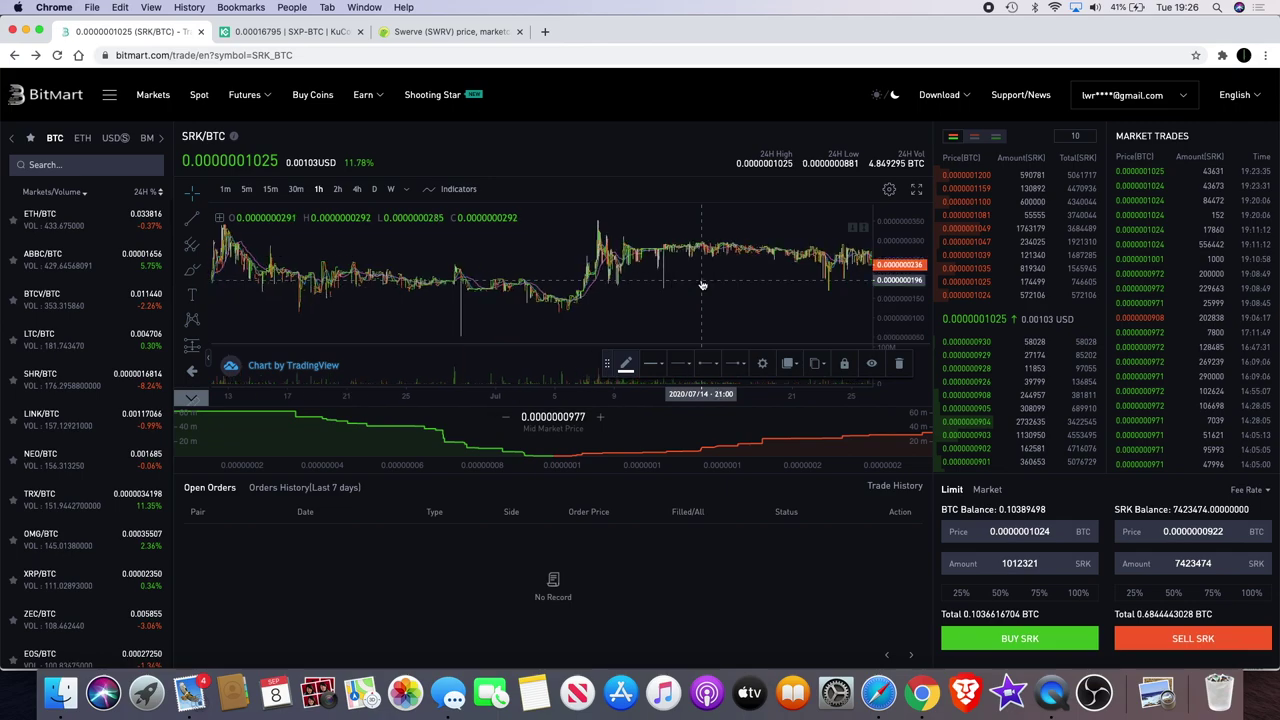
{"action": "scroll", "coordinate": [655, 281], "scroll_direction": "down", "scroll_amount": 2}
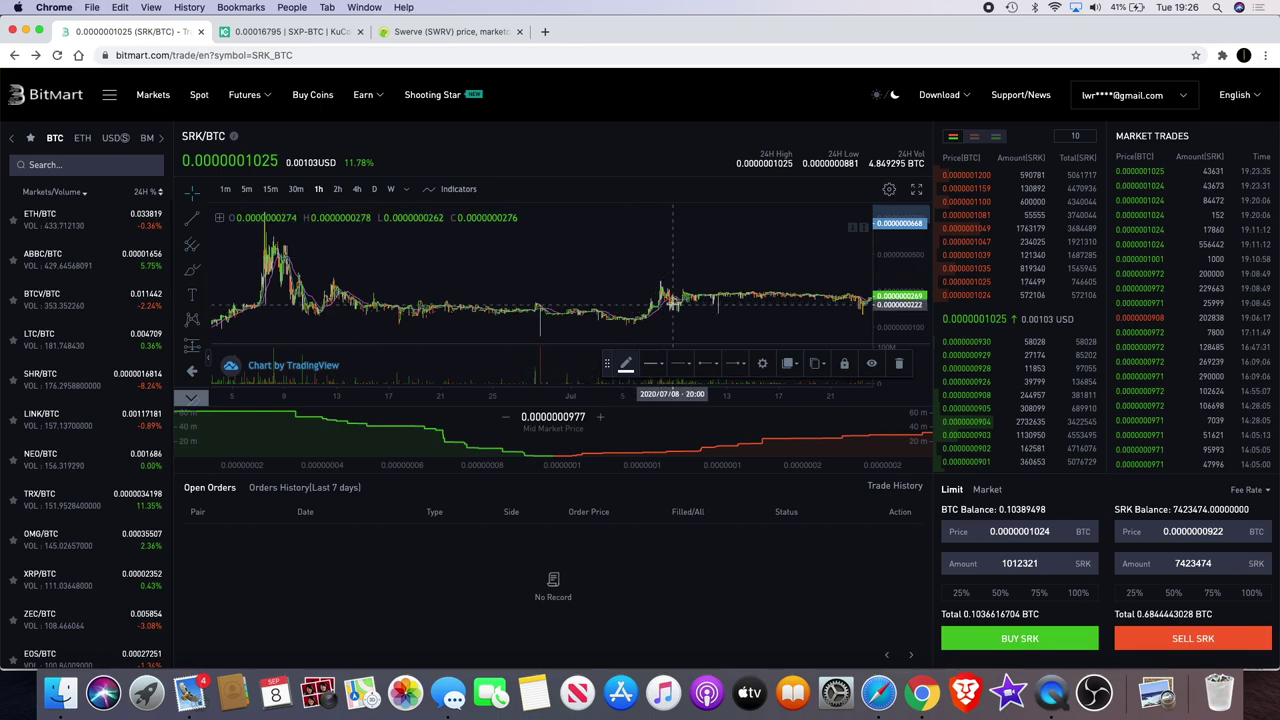
{"action": "left_click_drag", "start_coordinate": [729, 287], "coordinate": [691, 306]}
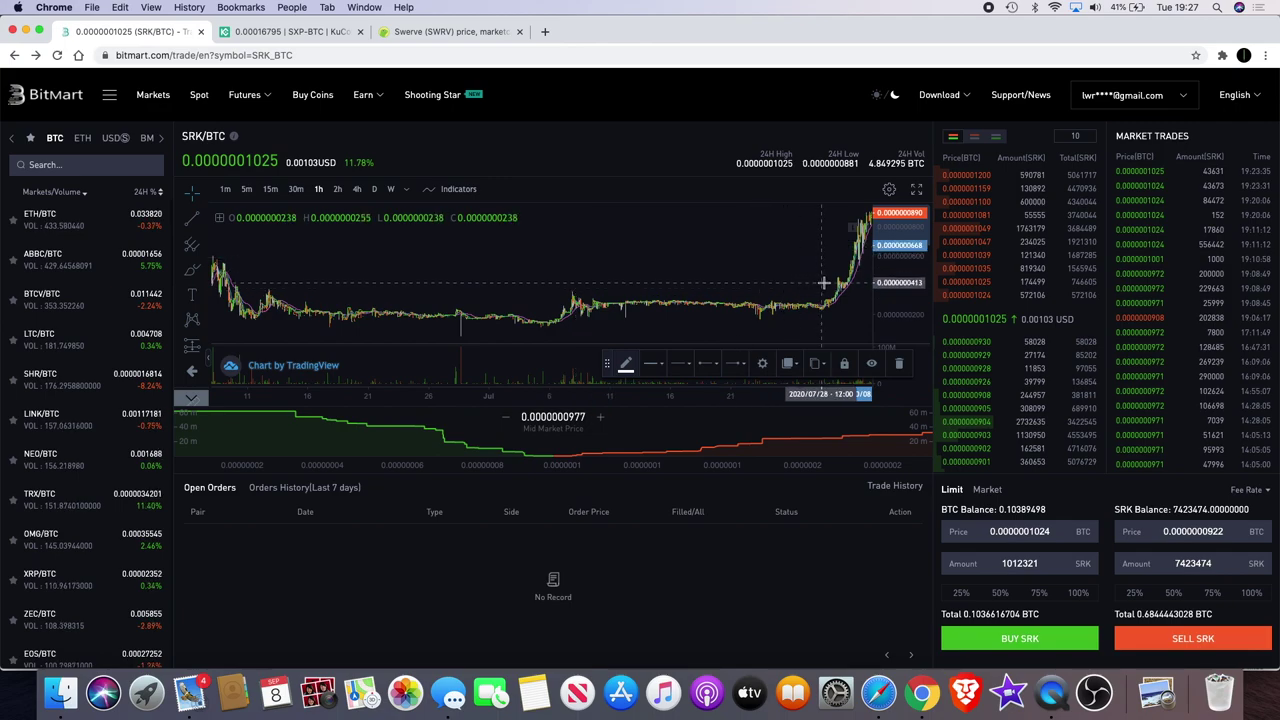
{"action": "scroll", "coordinate": [824, 283], "scroll_direction": "right", "scroll_amount": 10}
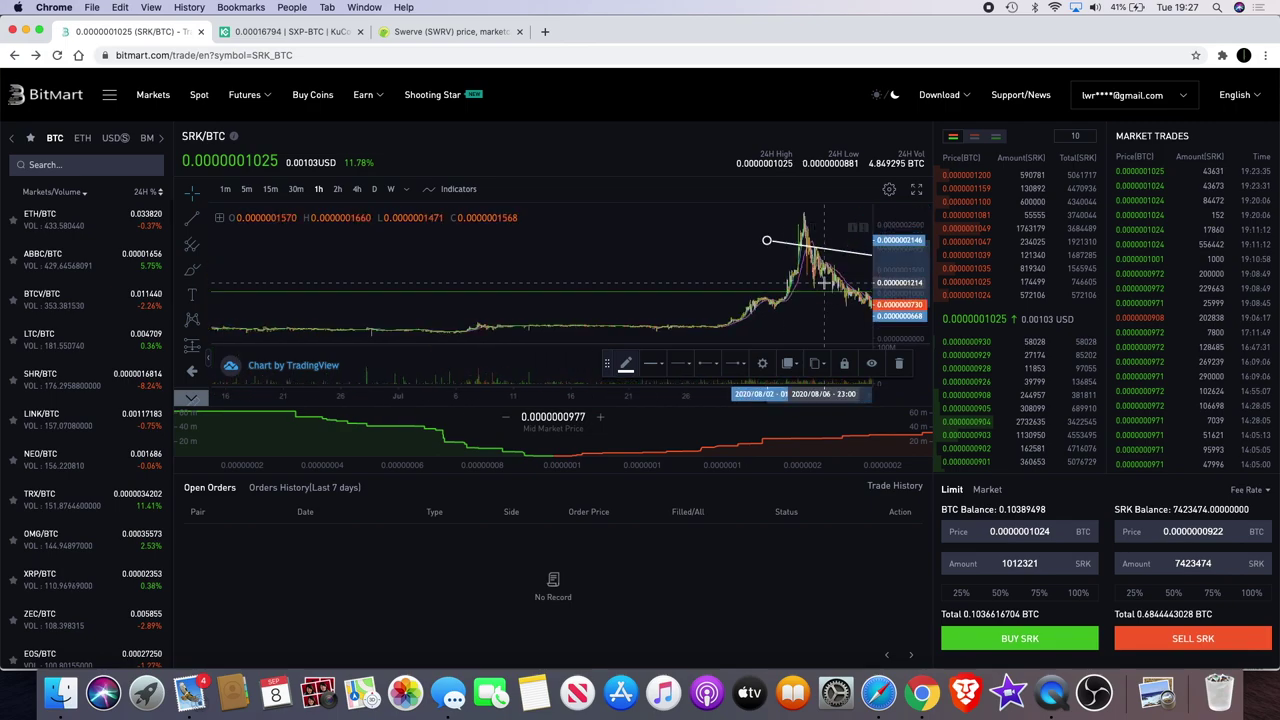
{"action": "scroll", "coordinate": [824, 283], "scroll_direction": "left", "scroll_amount": 10}
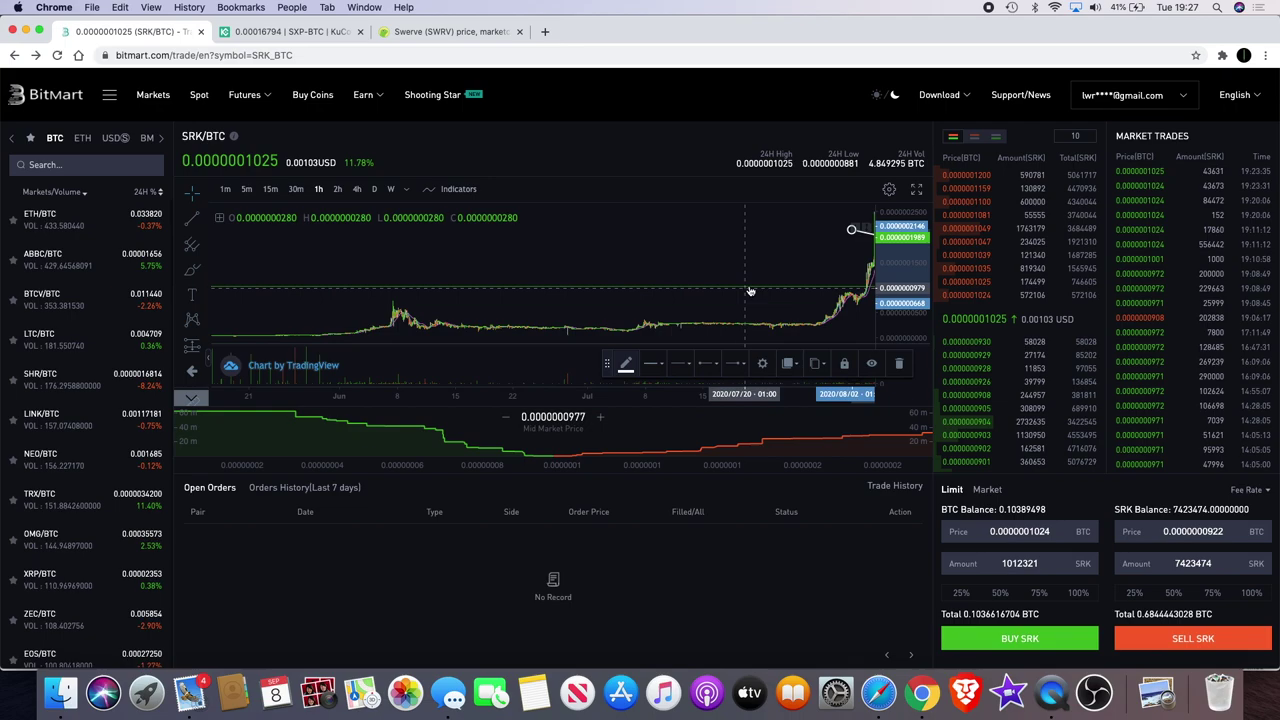
Step: Return to the latest SRK/BTC candles and inspect the price around the short descending September trendline
{"action": "scroll", "coordinate": [751, 289], "scroll_direction": "right", "scroll_amount": 10}
{"action": "scroll", "coordinate": [751, 289], "scroll_direction": "up", "scroll_amount": 5}
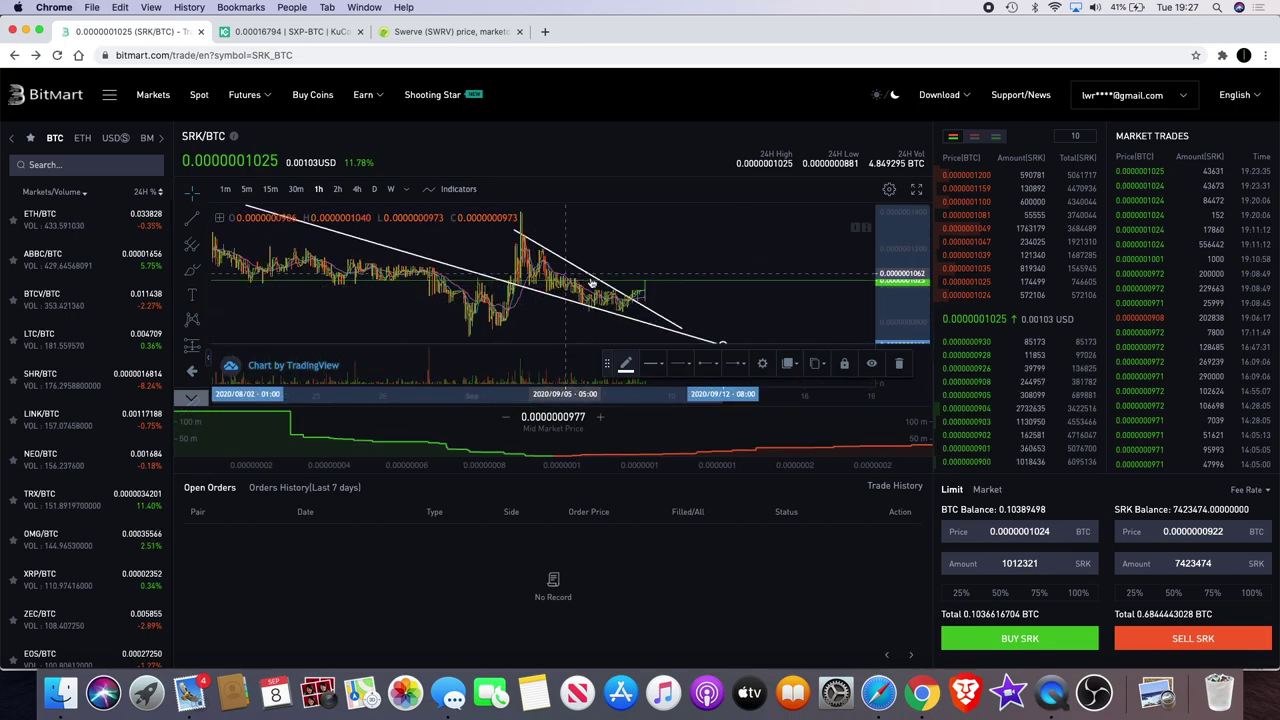
{"action": "scroll", "coordinate": [600, 275], "scroll_direction": "left", "scroll_amount": 5}
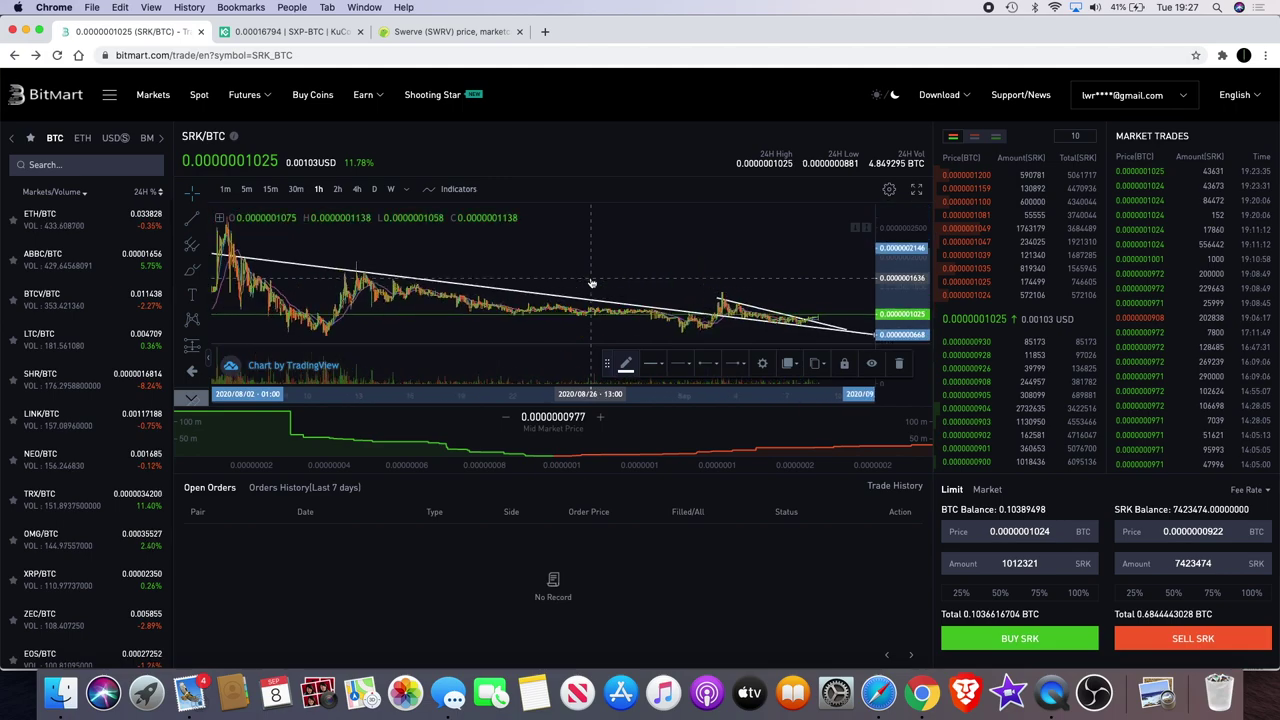
{"action": "scroll", "coordinate": [591, 283], "scroll_direction": "up", "scroll_amount": 5}
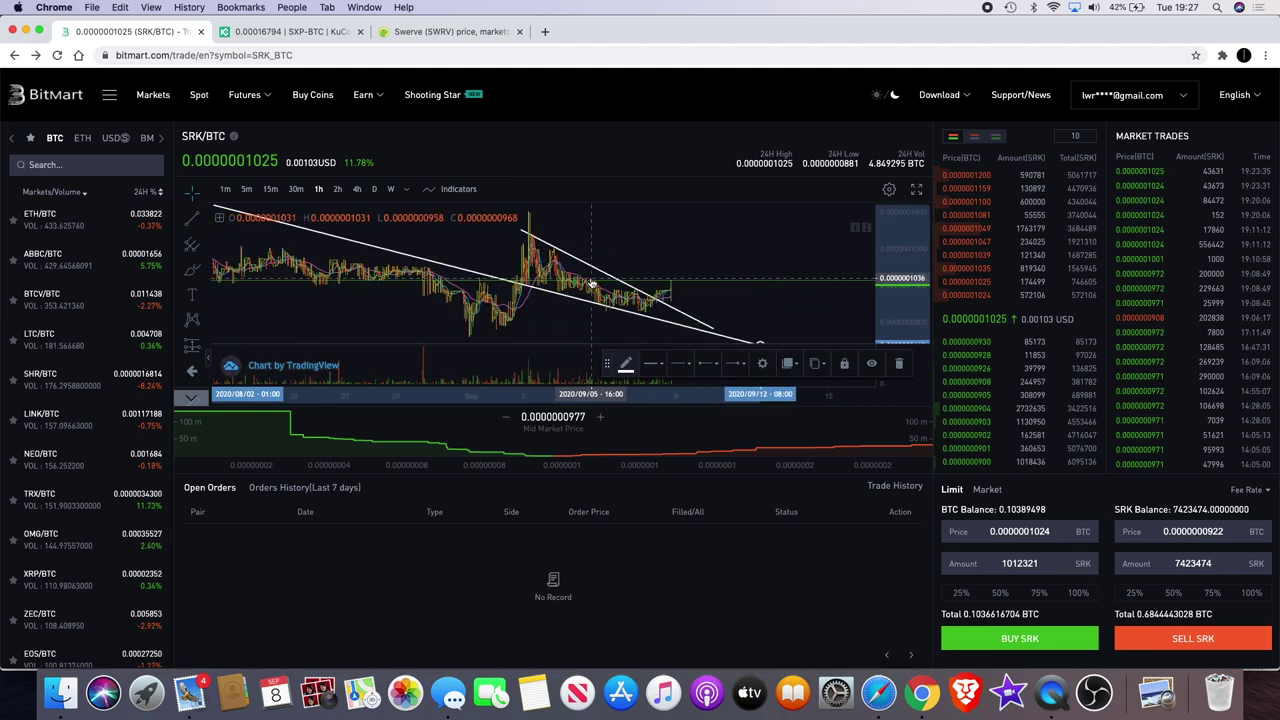
Step: Switch to the Swerve (SWRV) page on CoinGecko and review its market cap, supply and price statistics
{"action": "left_click", "coordinate": [455, 32]}
{"action": "scroll", "coordinate": [800, 355], "scroll_direction": "down", "scroll_amount": 2}
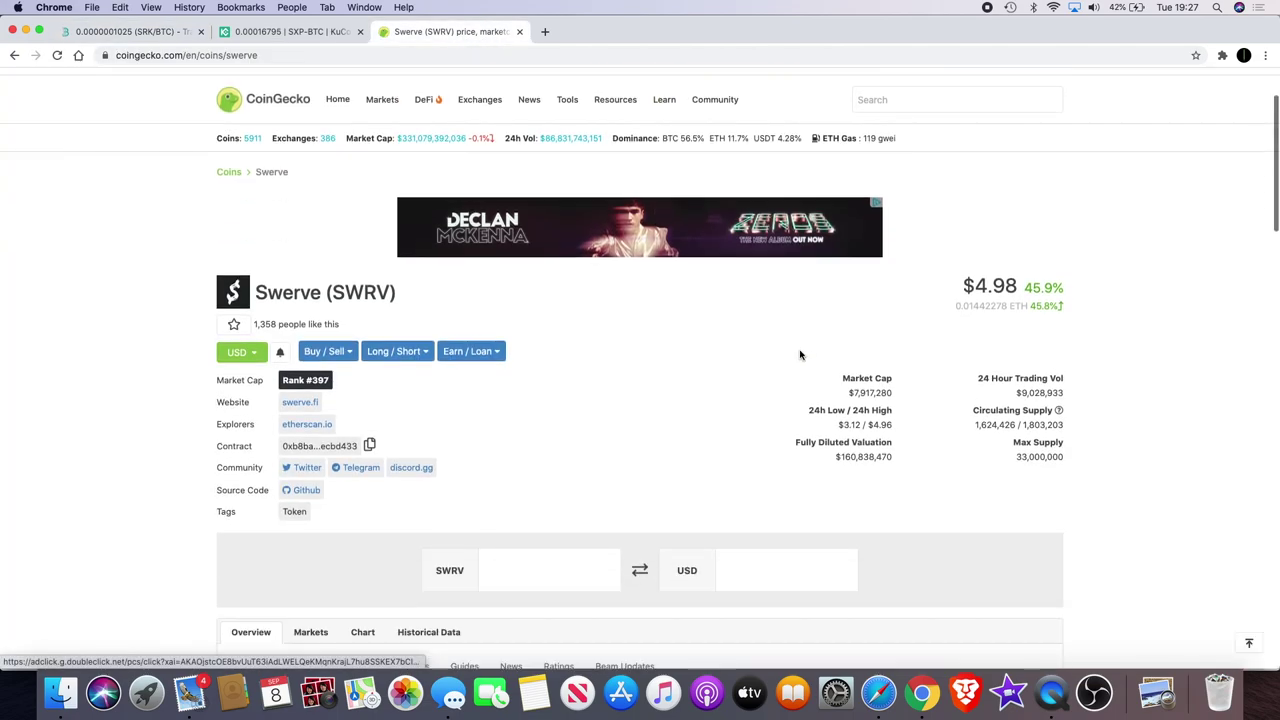
{"action": "scroll", "coordinate": [800, 355], "scroll_direction": "down", "scroll_amount": 5}
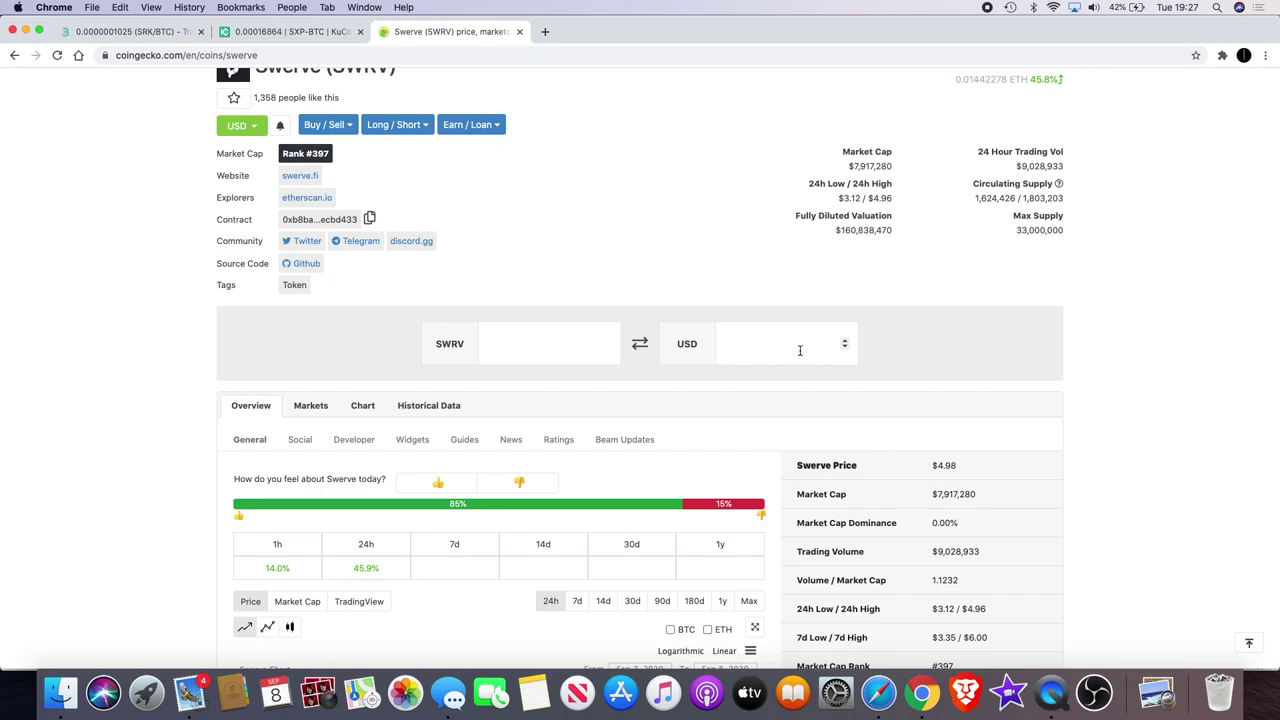
{"action": "scroll", "coordinate": [800, 350], "scroll_direction": "down", "scroll_amount": 1}
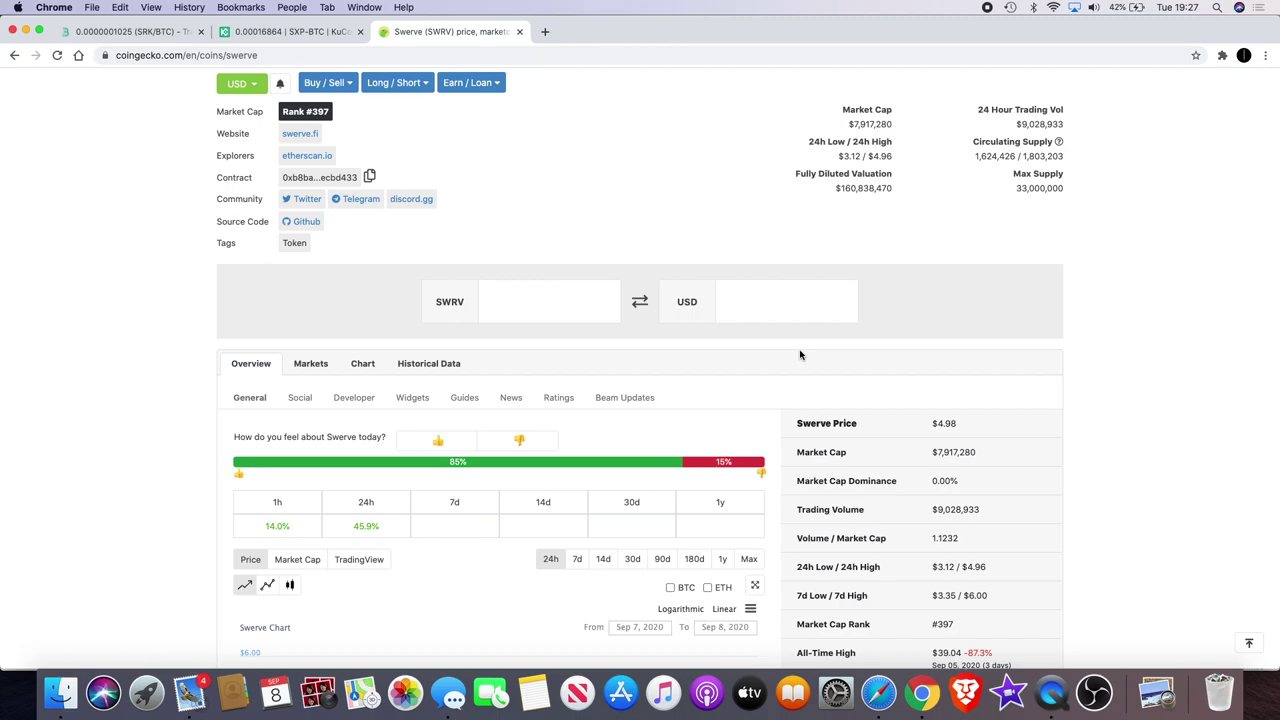
{"action": "scroll", "coordinate": [800, 355], "scroll_direction": "down", "scroll_amount": 1}
{"action": "scroll", "coordinate": [800, 352], "scroll_direction": "down", "scroll_amount": 1}
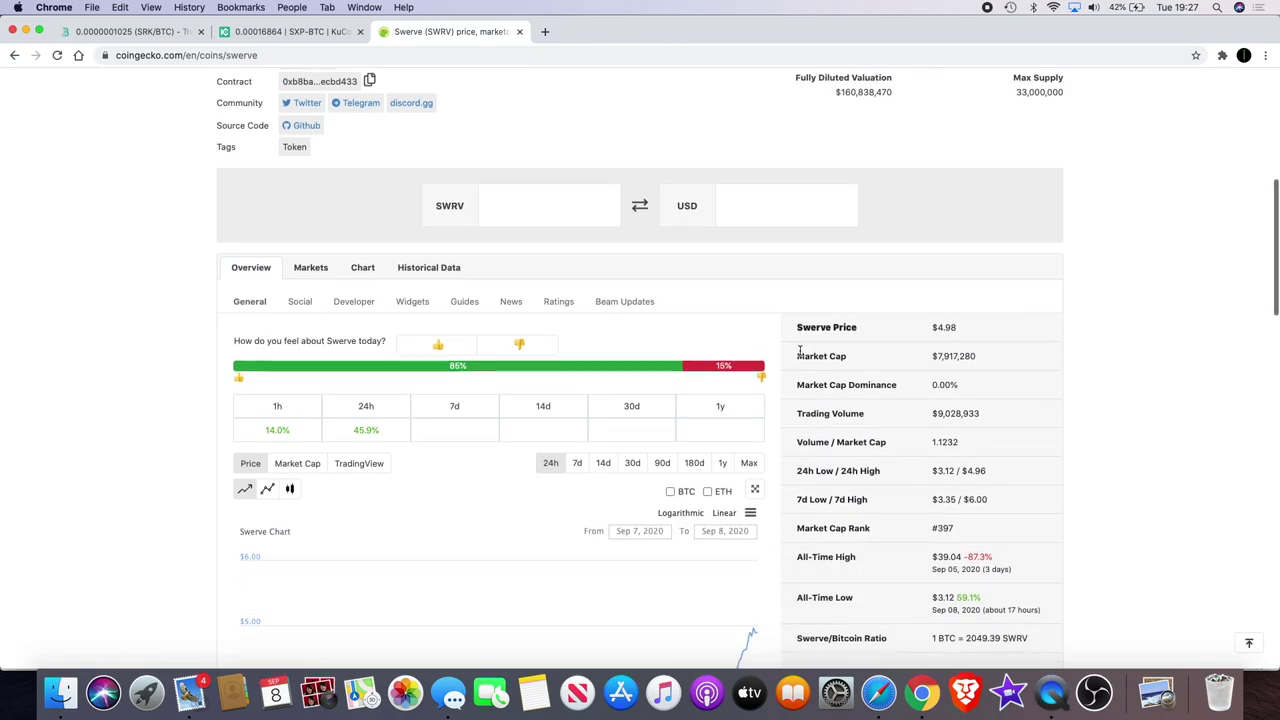
Step: Review Swerve's headline figures, price statistics and 24-hour price chart on its overview page
{"action": "scroll", "coordinate": [800, 350], "scroll_direction": "down", "scroll_amount": 1}
{"action": "scroll", "coordinate": [800, 352], "scroll_direction": "up", "scroll_amount": 10}
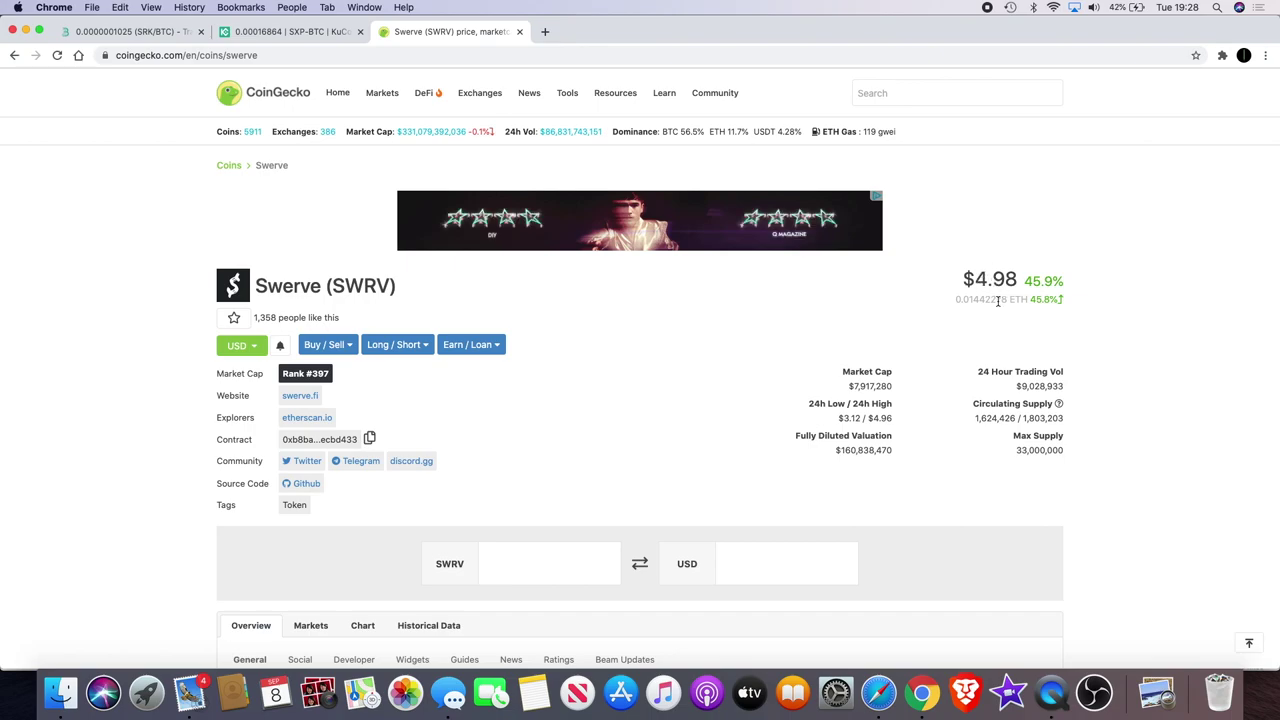
{"action": "scroll", "coordinate": [997, 300], "scroll_direction": "down", "scroll_amount": 10}
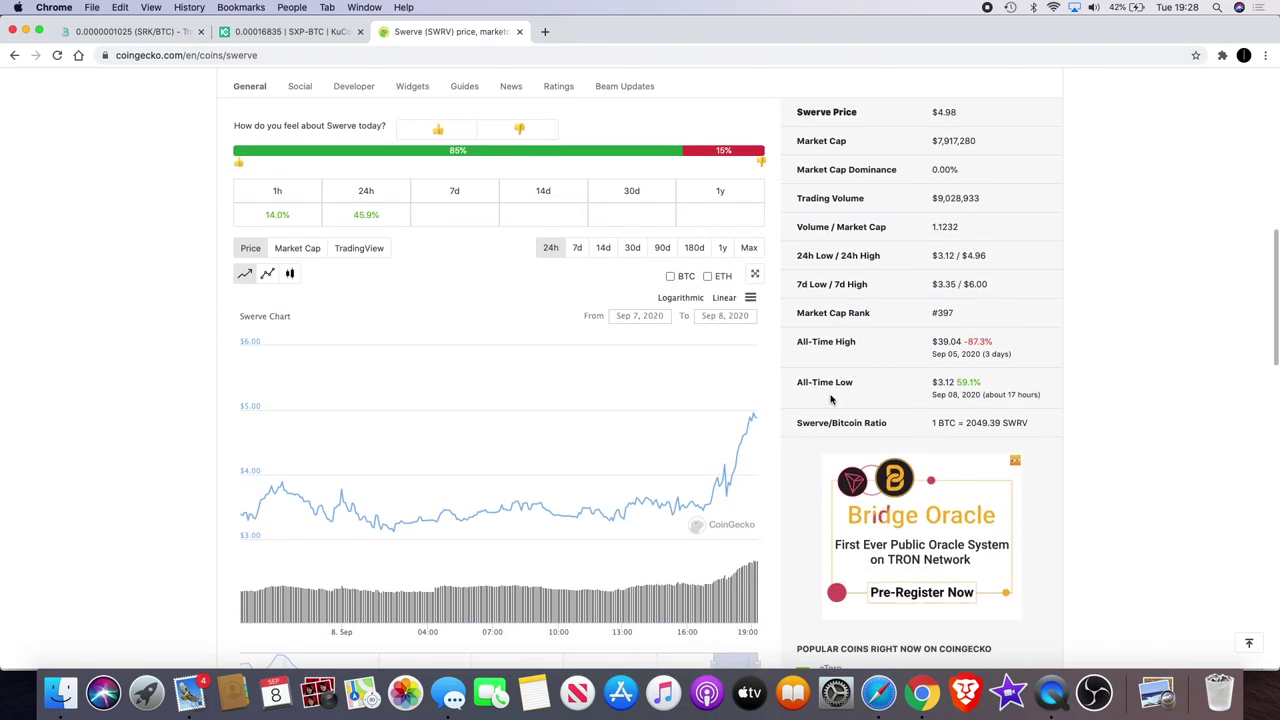
{"action": "scroll", "coordinate": [830, 400], "scroll_direction": "up", "scroll_amount": 7}
{"action": "scroll", "coordinate": [830, 396], "scroll_direction": "down", "scroll_amount": 7}
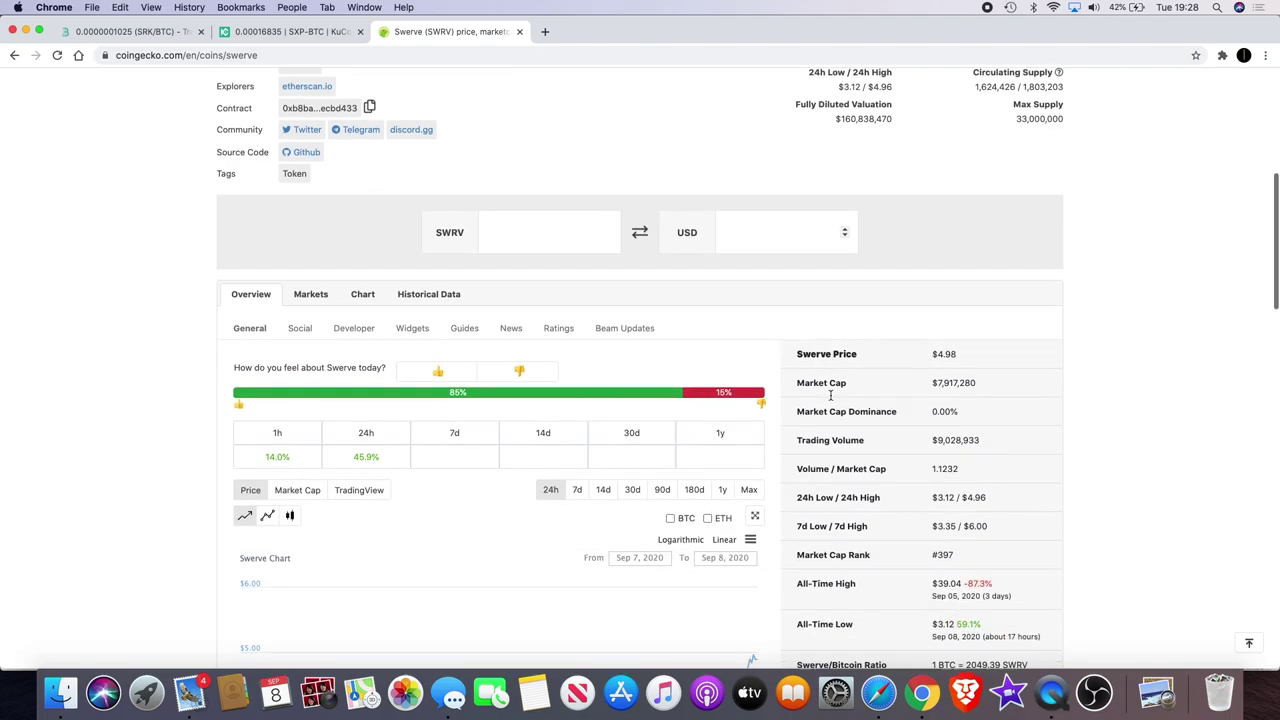
{"action": "scroll", "coordinate": [830, 396], "scroll_direction": "down", "scroll_amount": 2}
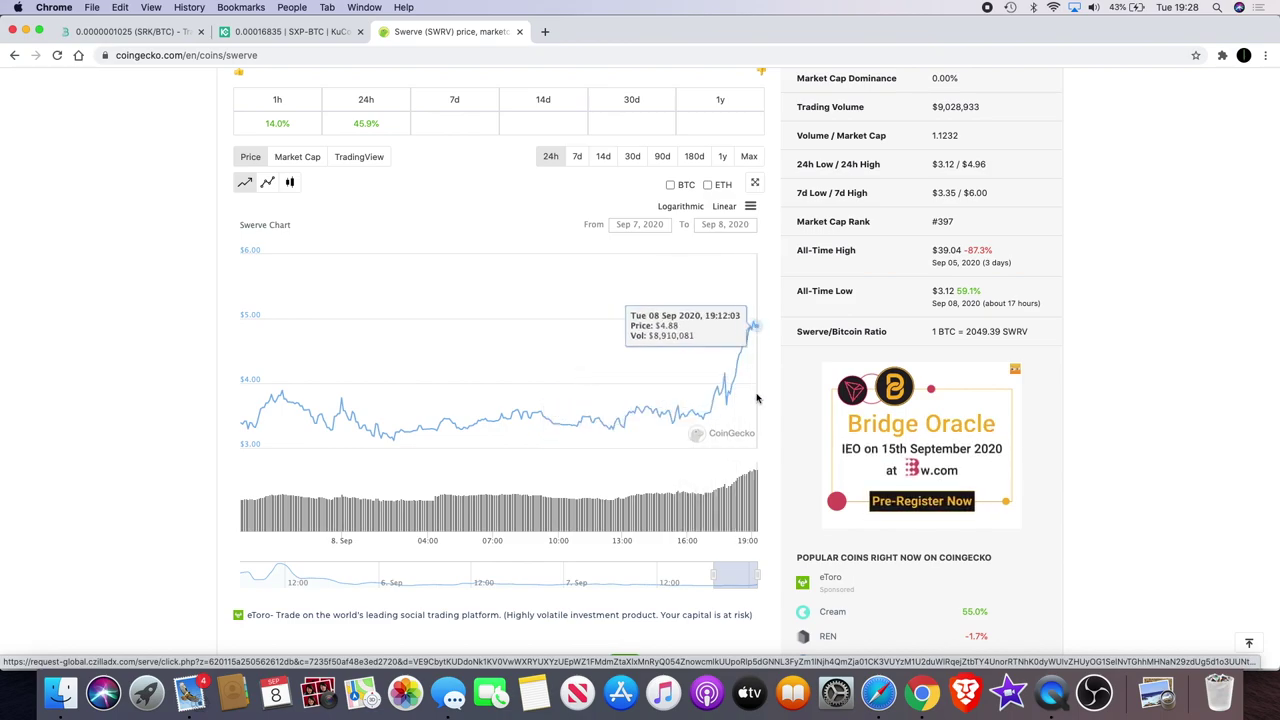
{"action": "scroll", "coordinate": [757, 360], "scroll_direction": "up", "scroll_amount": 10}
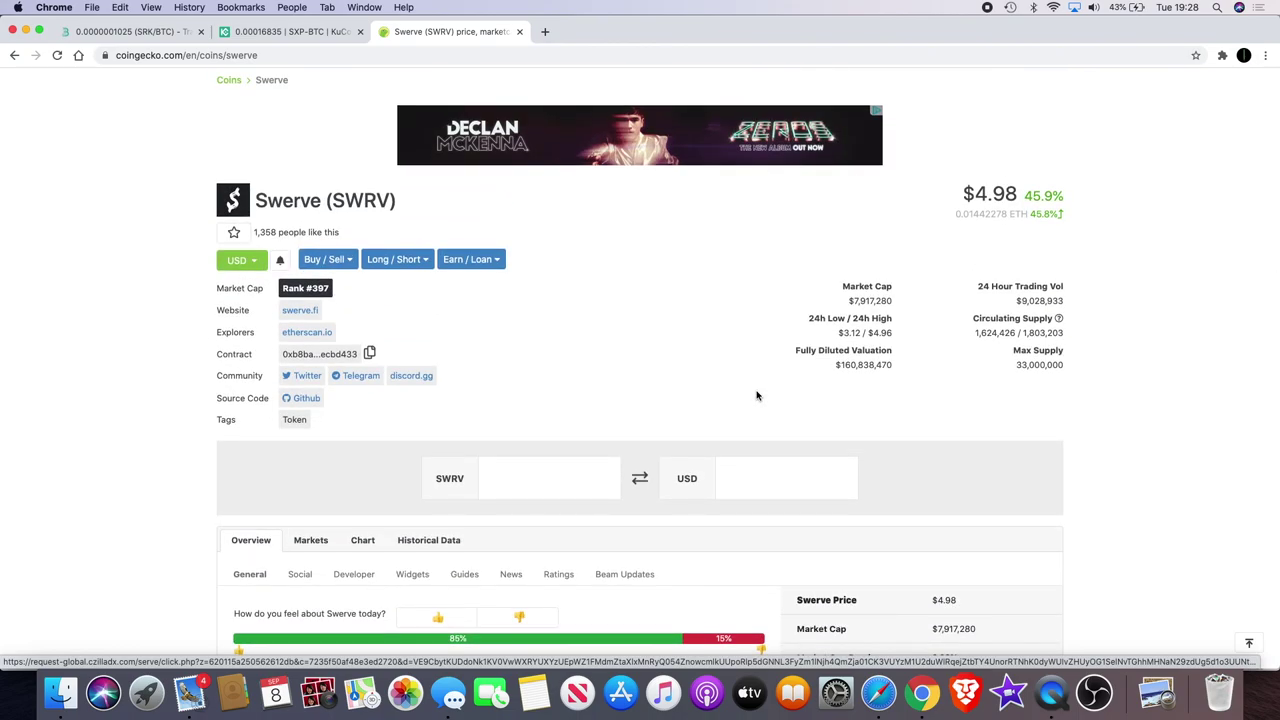
{"action": "scroll", "coordinate": [757, 396], "scroll_direction": "down", "scroll_amount": 10}
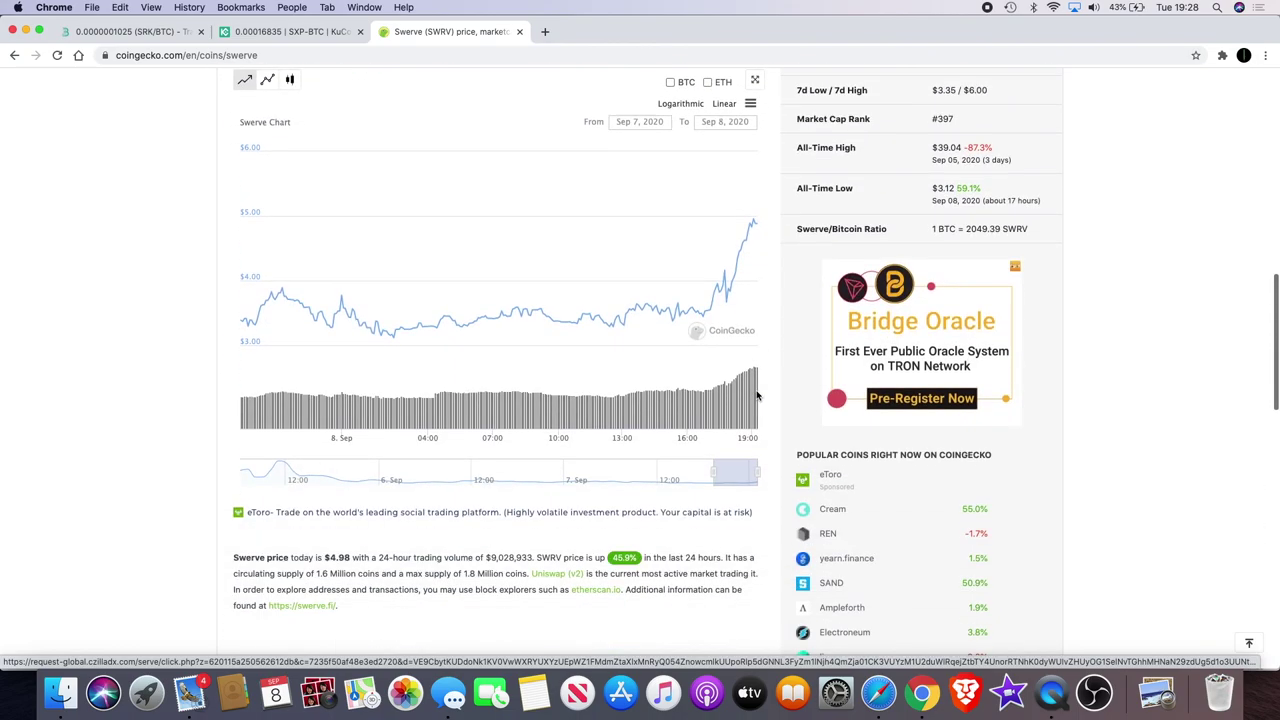
{"action": "scroll", "coordinate": [757, 396], "scroll_direction": "down", "scroll_amount": 2}
{"action": "scroll", "coordinate": [757, 396], "scroll_direction": "up", "scroll_amount": 5}
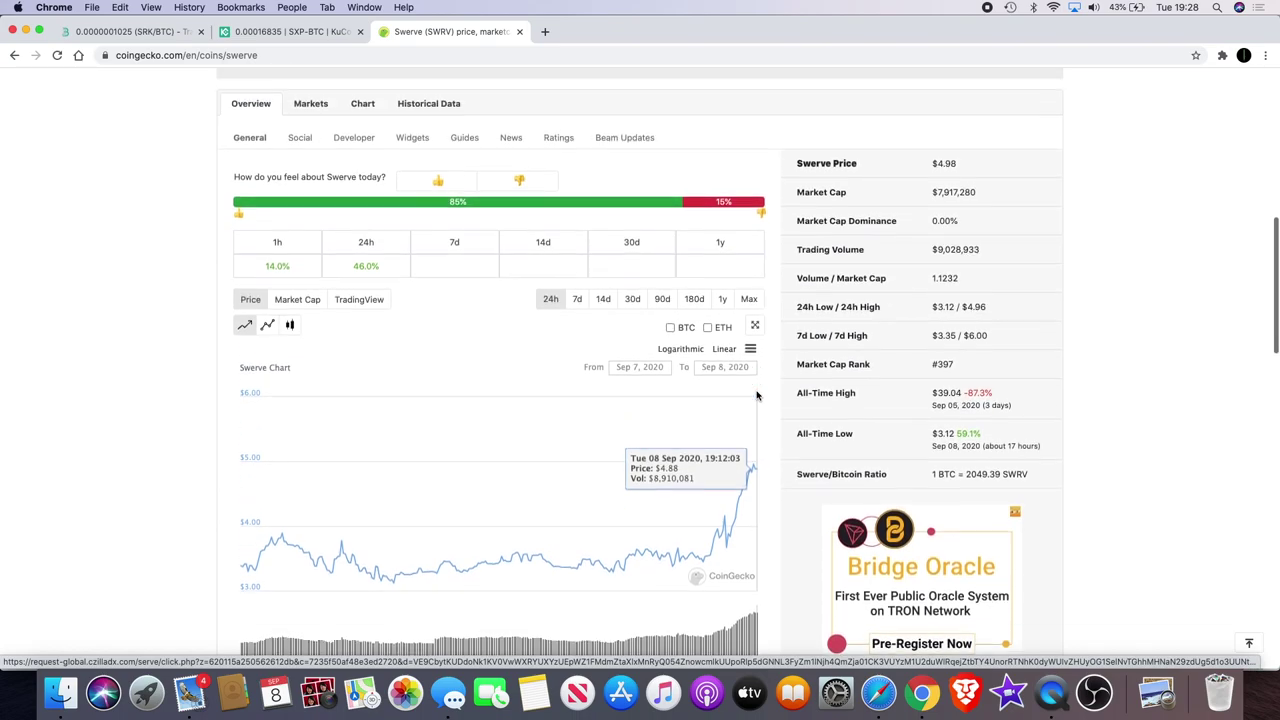
{"action": "scroll", "coordinate": [757, 396], "scroll_direction": "up", "scroll_amount": 5}
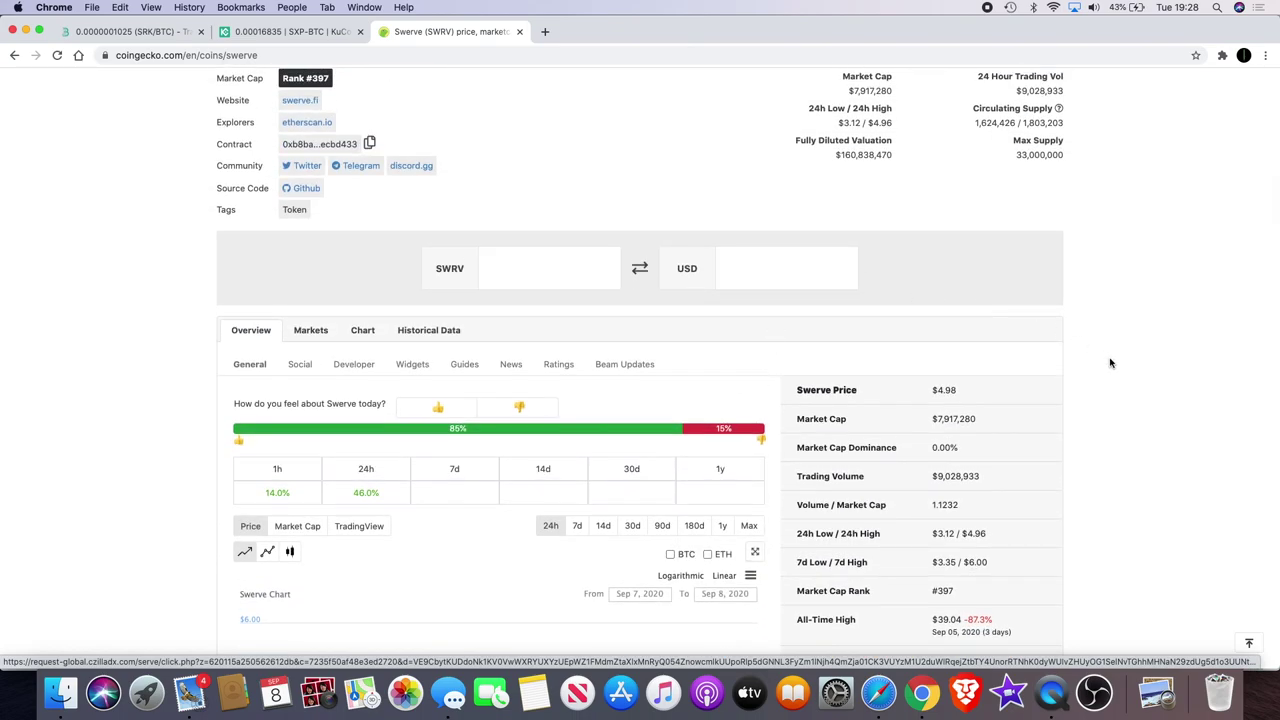
Step: Examine the Swerve spot market table, comparing exchanges, trading pairs, prices, spreads and 24-hour volumes
{"action": "scroll", "coordinate": [1110, 363], "scroll_direction": "down", "scroll_amount": 20}
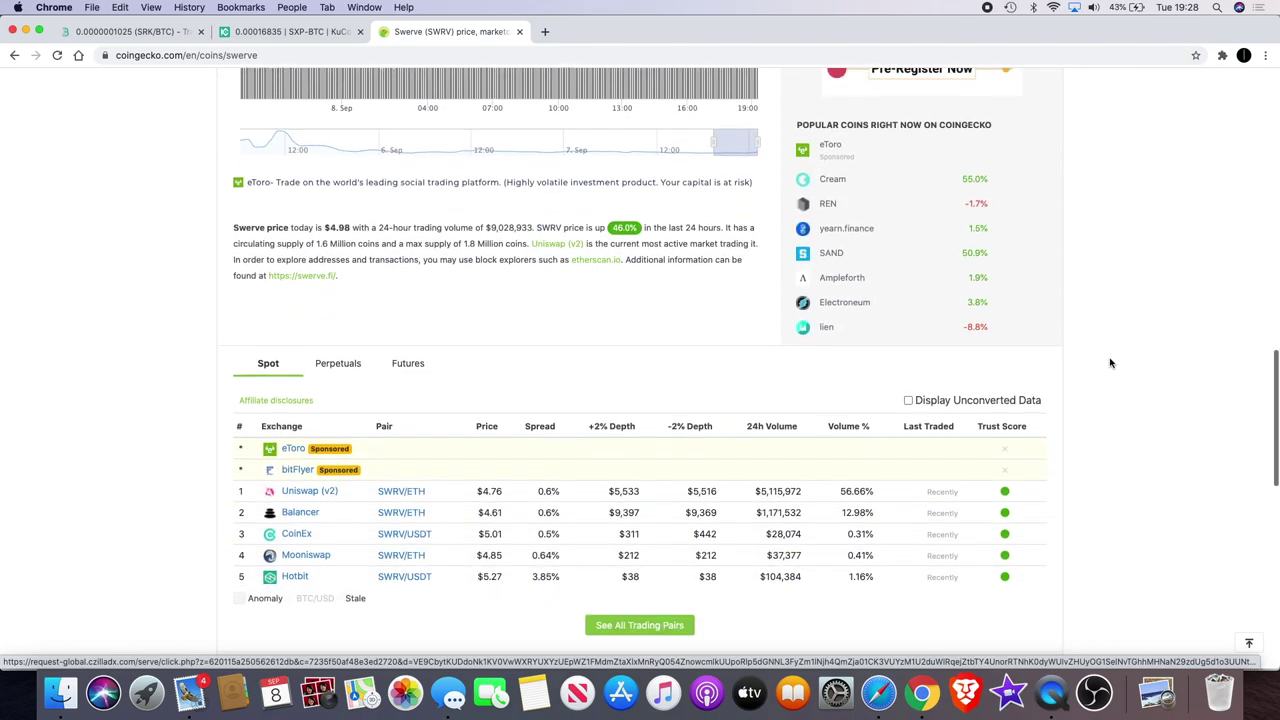
{"action": "scroll", "coordinate": [1110, 363], "scroll_direction": "down", "scroll_amount": 1}
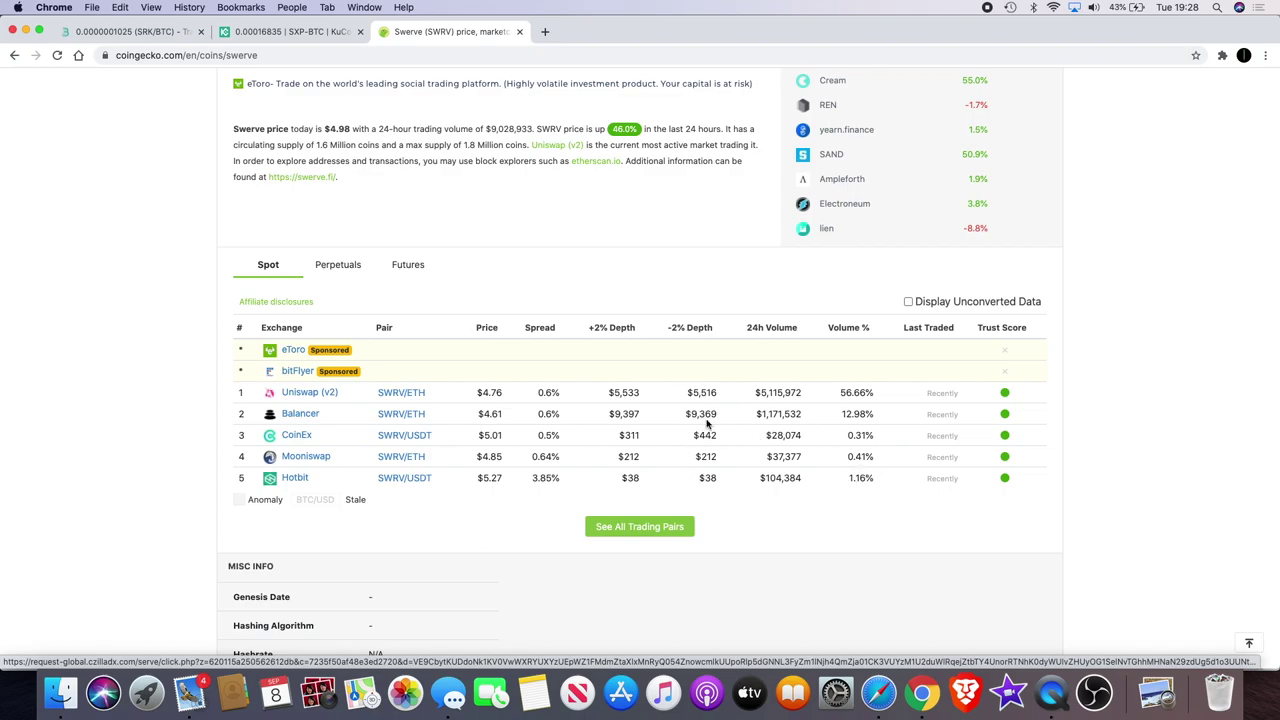
{"action": "scroll", "coordinate": [705, 440], "scroll_direction": "down", "scroll_amount": 2}
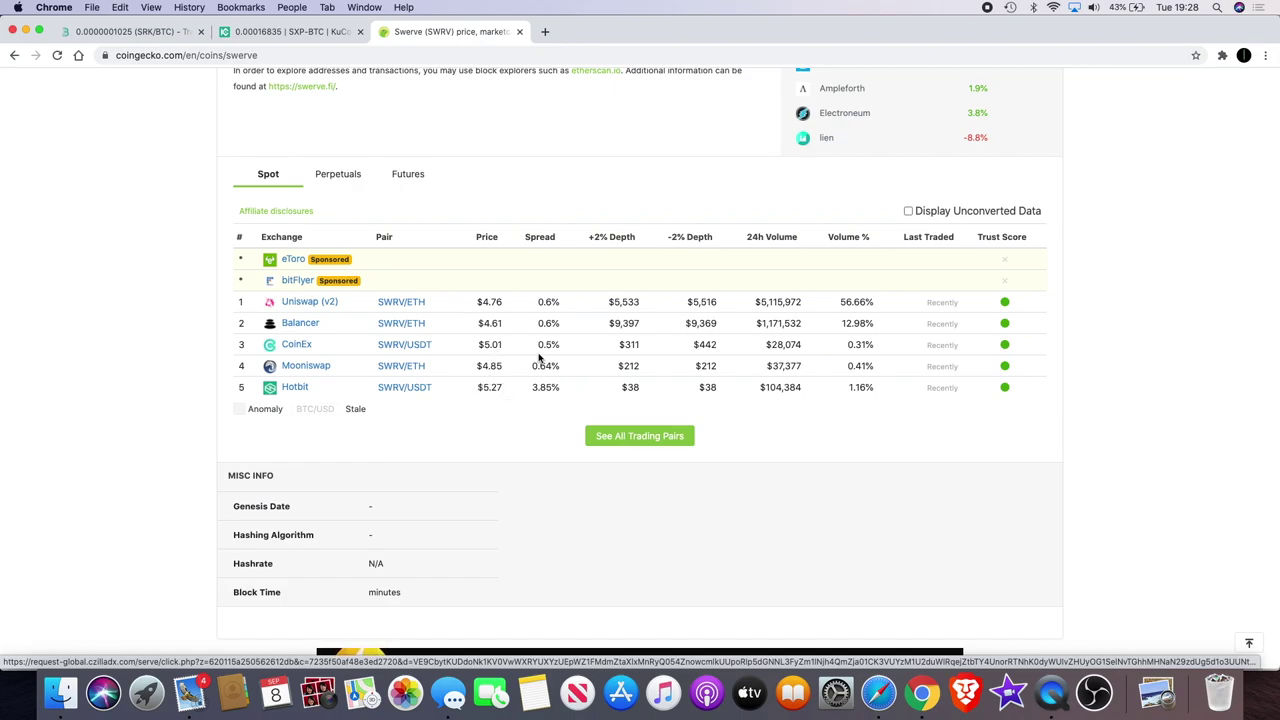
{"action": "scroll", "coordinate": [705, 370], "scroll_direction": "down", "scroll_amount": 1}
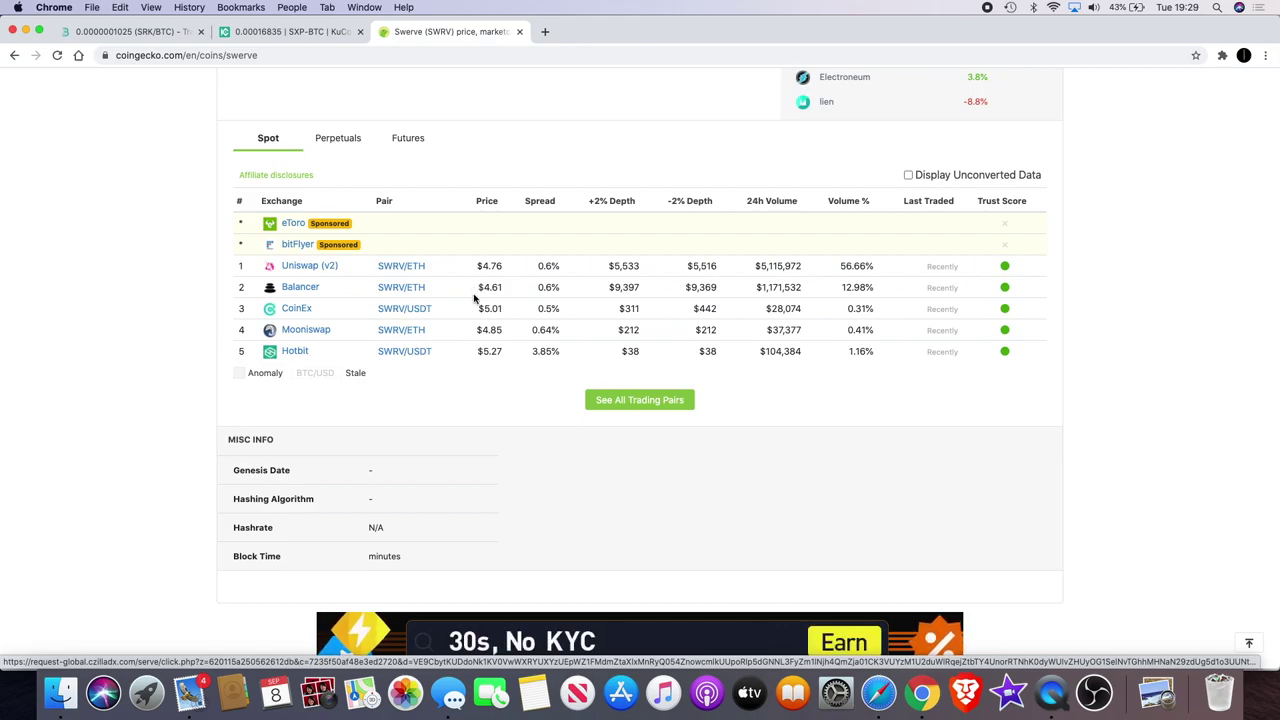
{"action": "scroll", "coordinate": [474, 297], "scroll_direction": "down", "scroll_amount": 2}
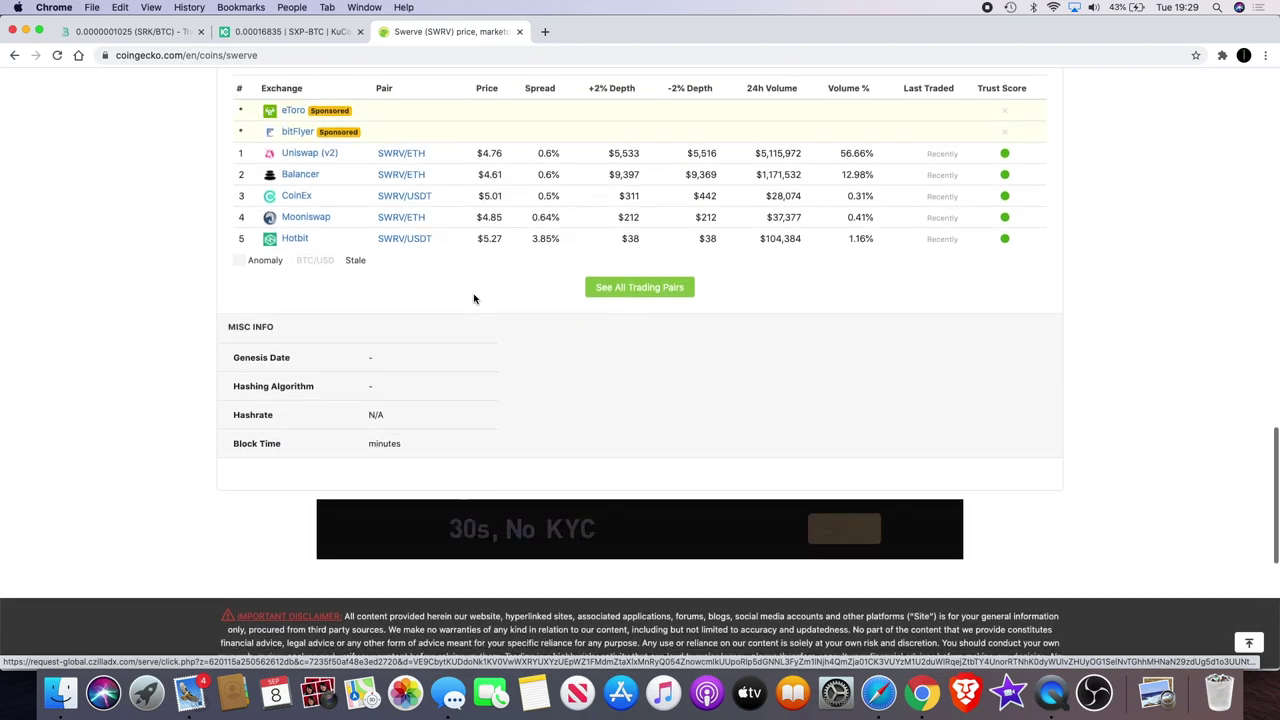
{"action": "scroll", "coordinate": [474, 297], "scroll_direction": "up", "scroll_amount": 2}
{"action": "scroll", "coordinate": [474, 297], "scroll_direction": "up", "scroll_amount": 4}
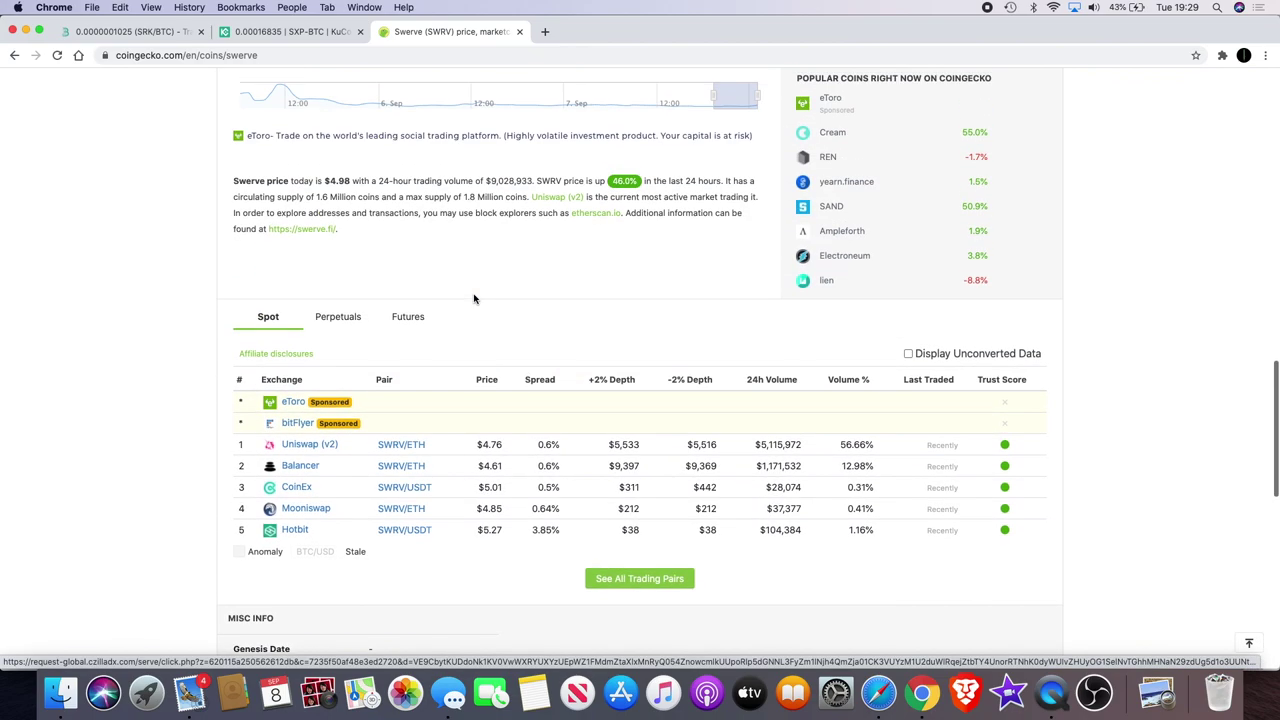
{"action": "scroll", "coordinate": [474, 297], "scroll_direction": "up", "scroll_amount": 1}
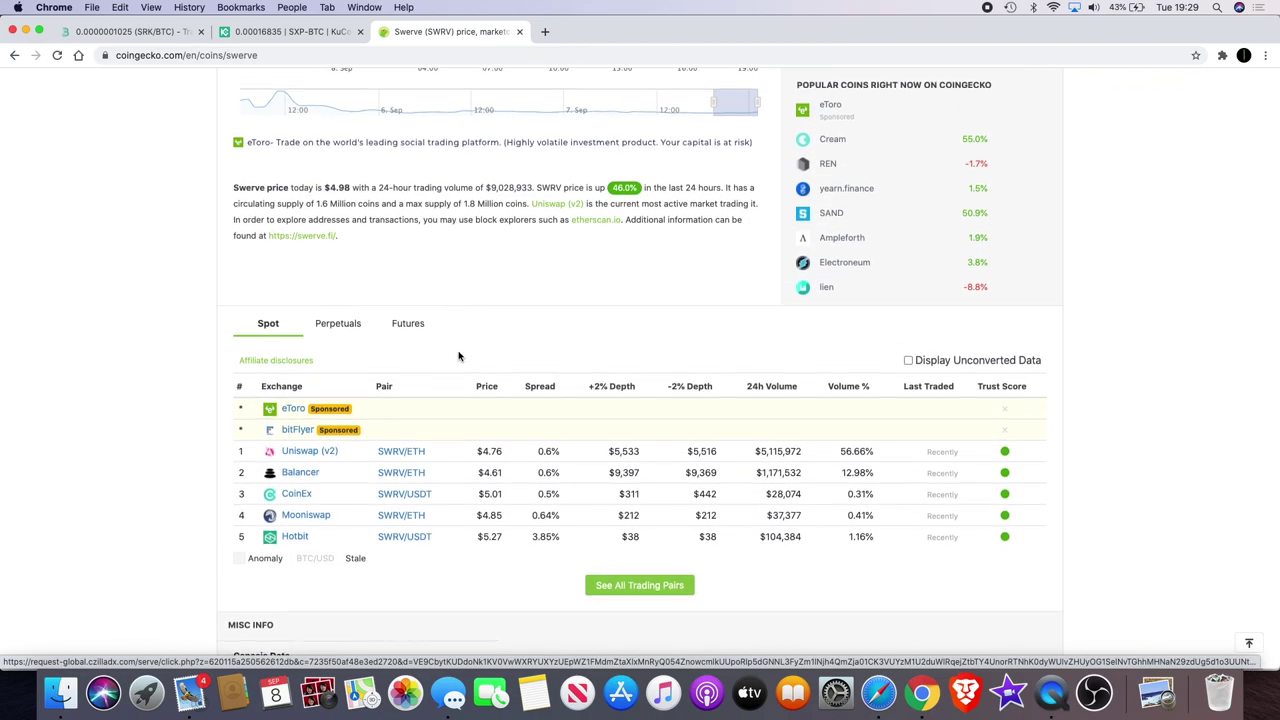
{"action": "scroll", "coordinate": [459, 356], "scroll_direction": "up", "scroll_amount": 1}
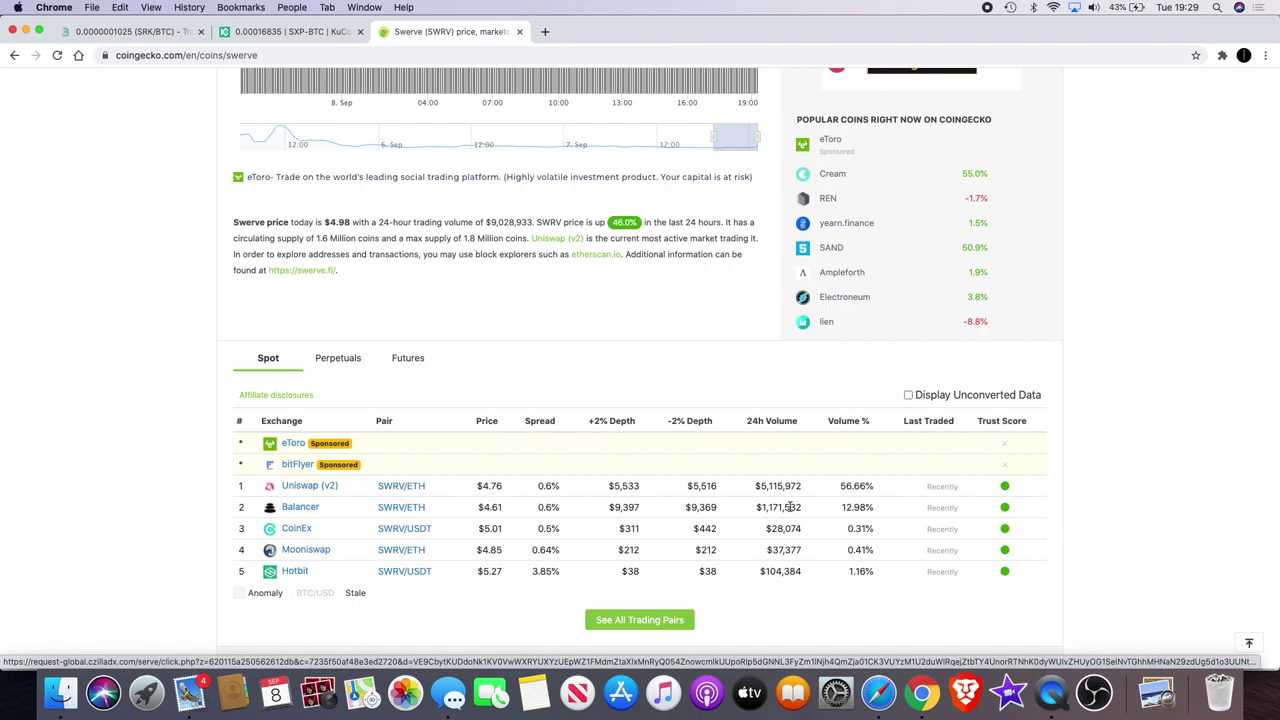
Step: Return to the Swerve page header and review the price, market cap, trading volume and supply figures
{"action": "scroll", "coordinate": [790, 507], "scroll_direction": "up", "scroll_amount": 10}
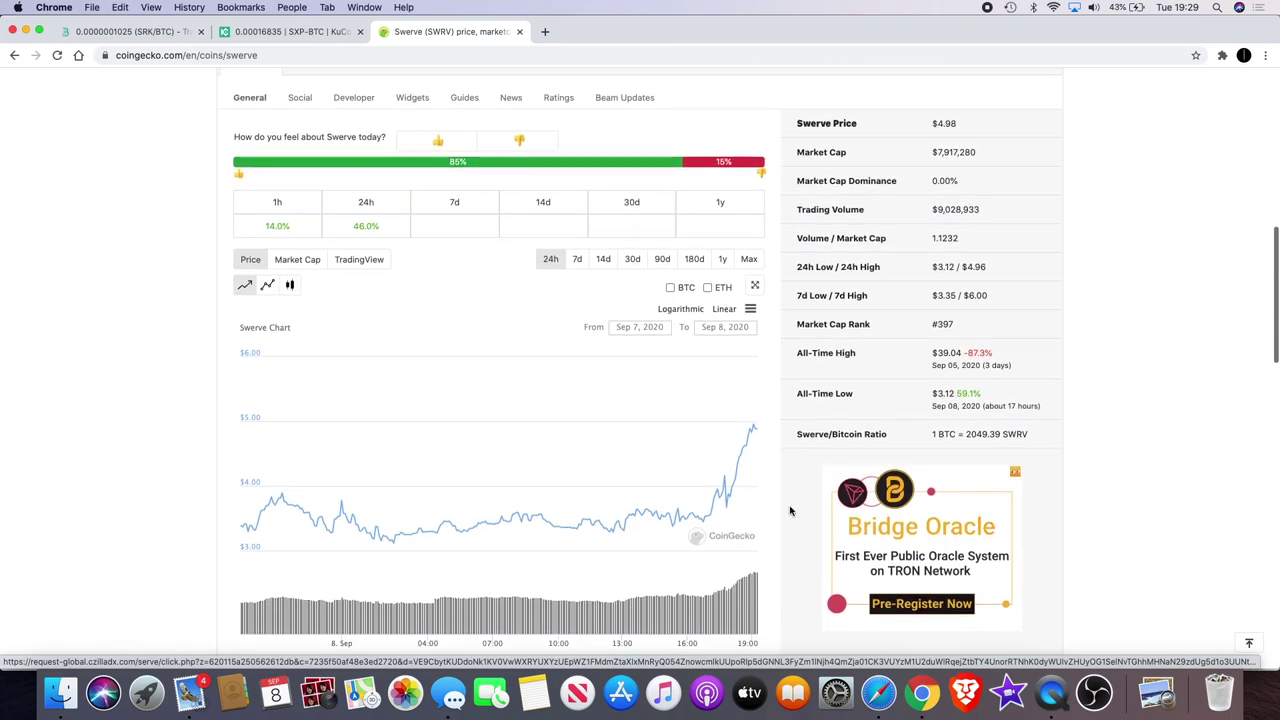
{"action": "scroll", "coordinate": [705, 510], "scroll_direction": "up", "scroll_amount": 7}
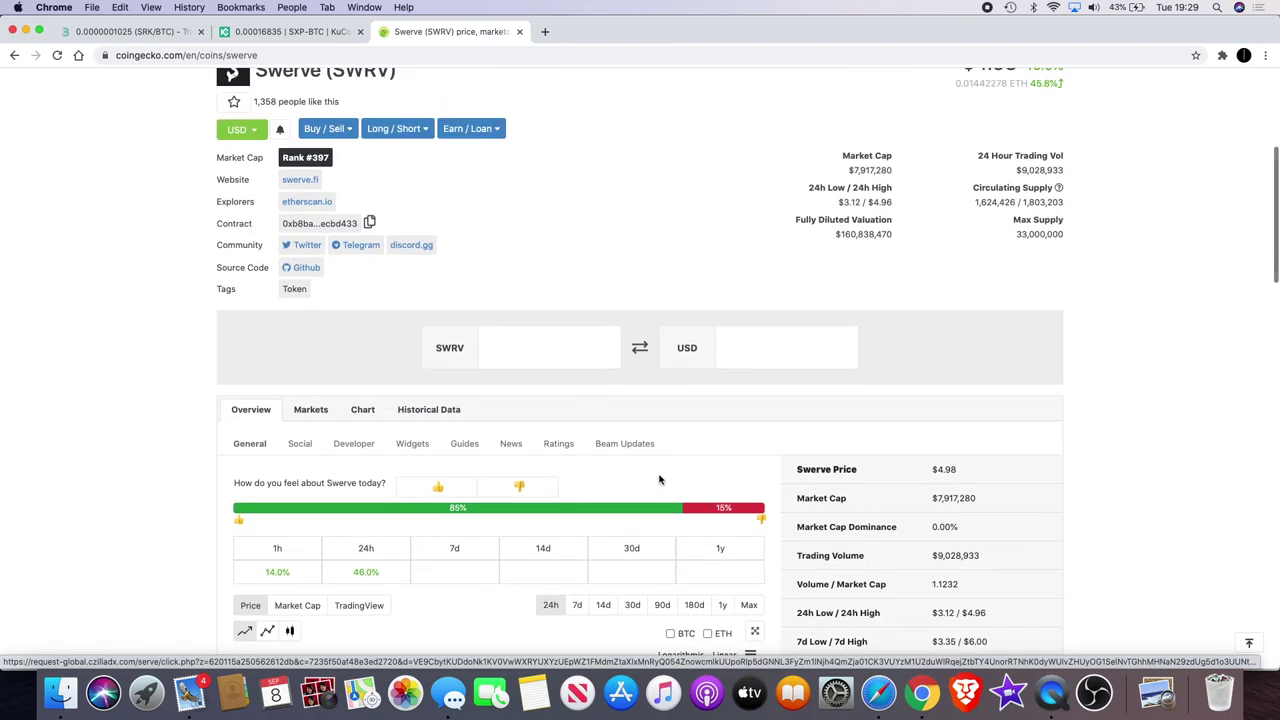
{"action": "scroll", "coordinate": [659, 480], "scroll_direction": "up", "scroll_amount": 4}
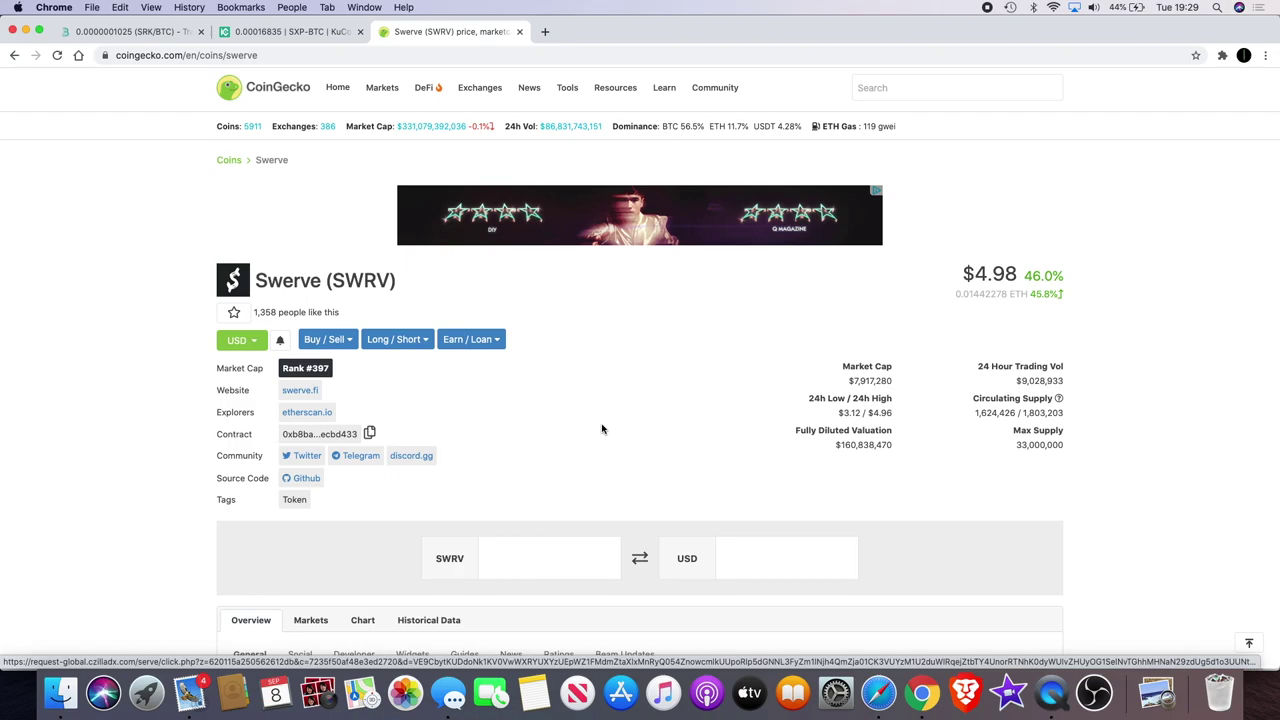
{"action": "scroll", "coordinate": [602, 429], "scroll_direction": "up", "scroll_amount": 3}
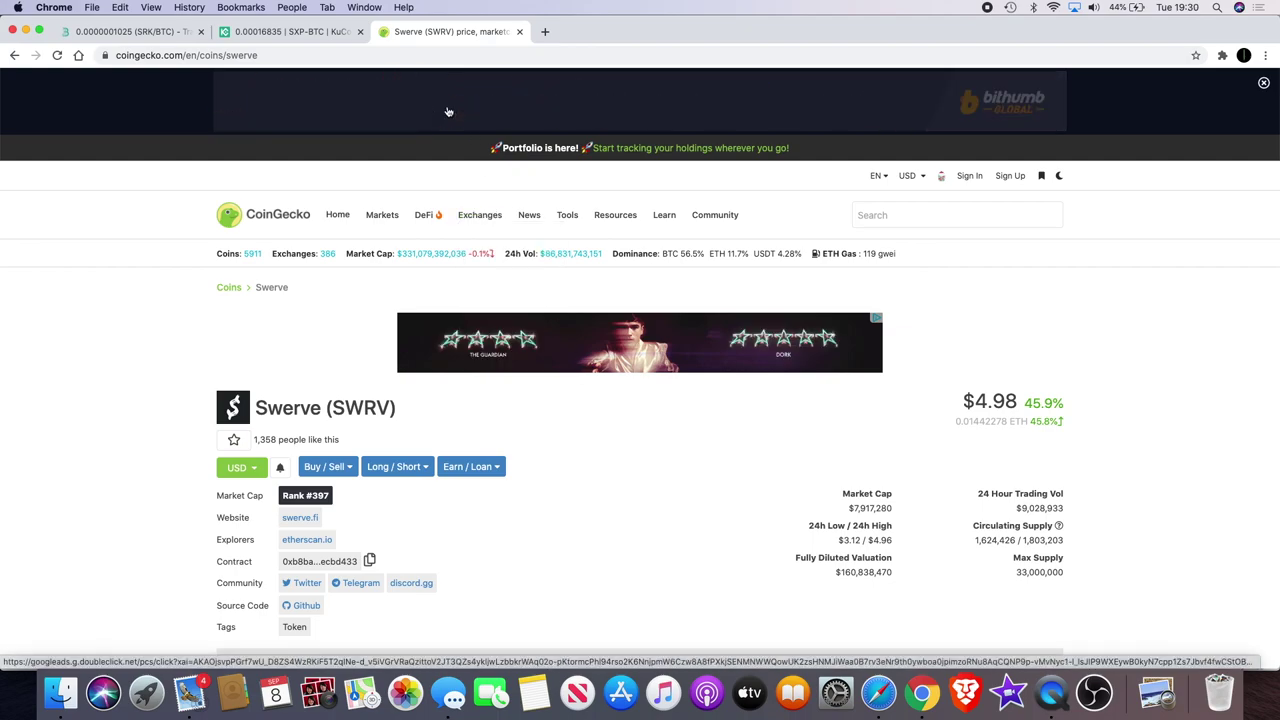
Step: Switch to the SRK/BTC chart on BitMart and compare the August spike and September price action with both descending trendlines
{"action": "left_click", "coordinate": [146, 33]}
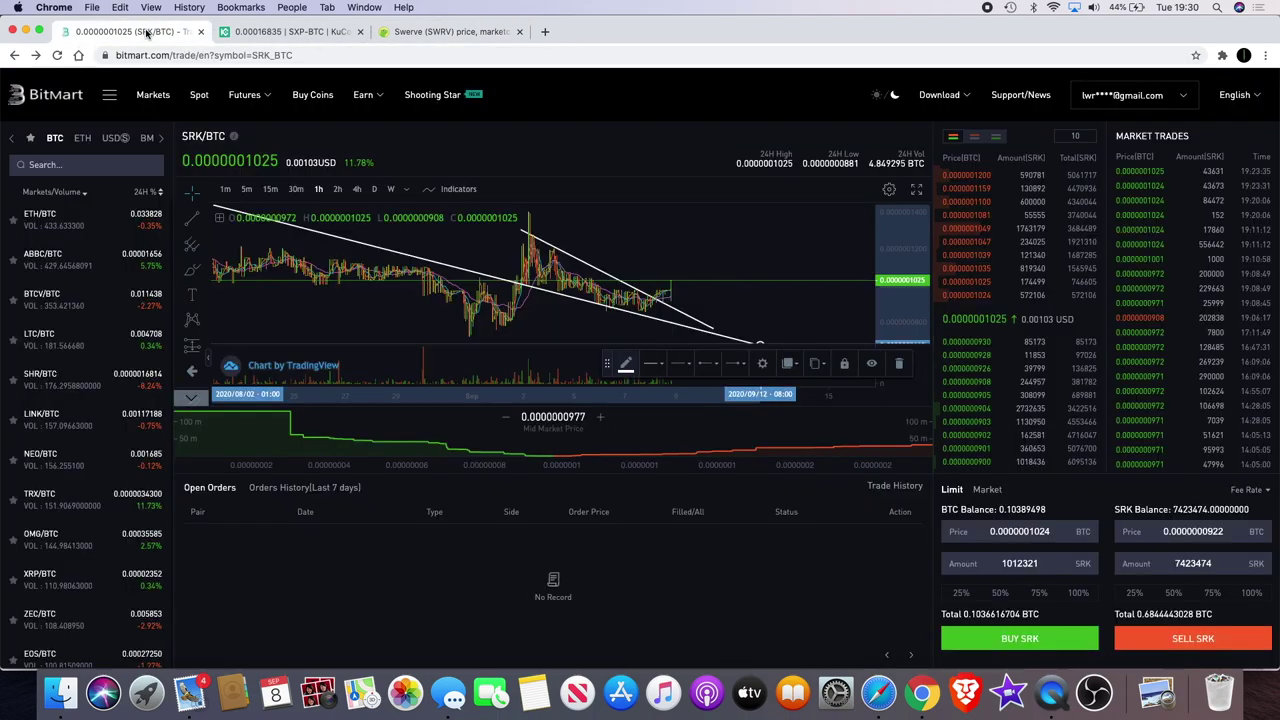
{"action": "scroll", "coordinate": [762, 262], "scroll_direction": "up", "scroll_amount": 5}
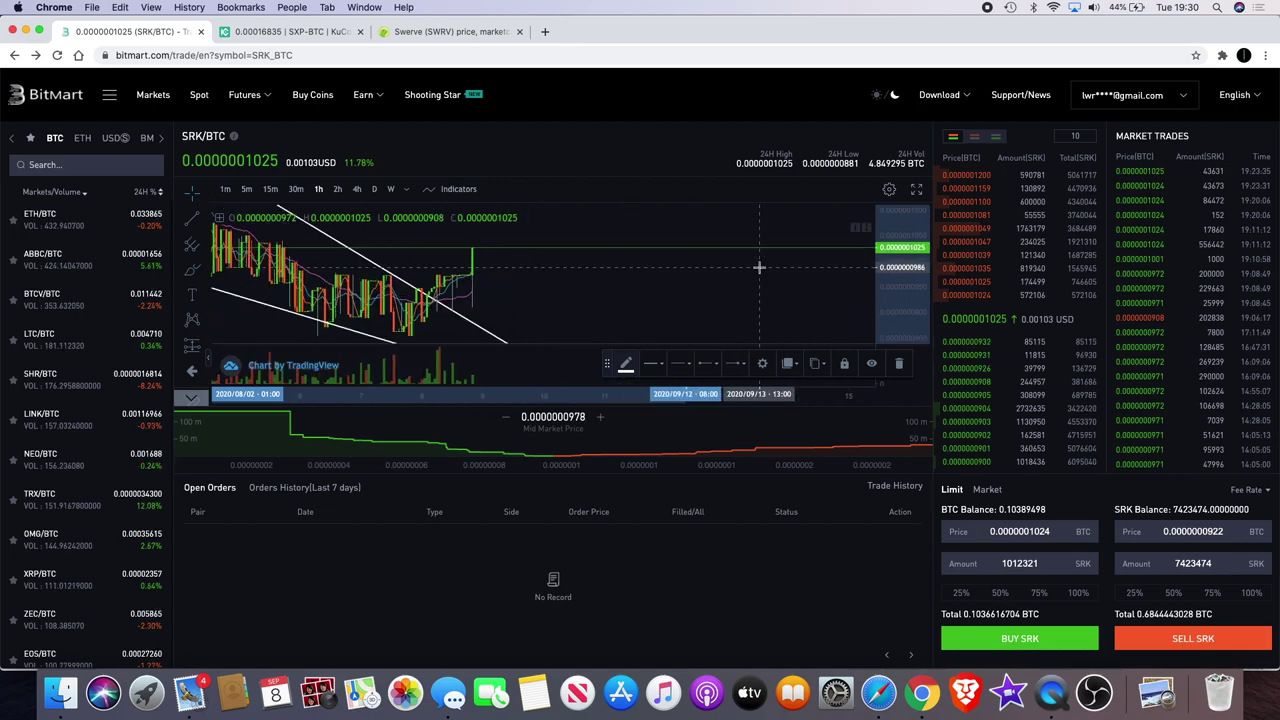
{"action": "scroll", "coordinate": [775, 245], "scroll_direction": "down", "scroll_amount": 10}
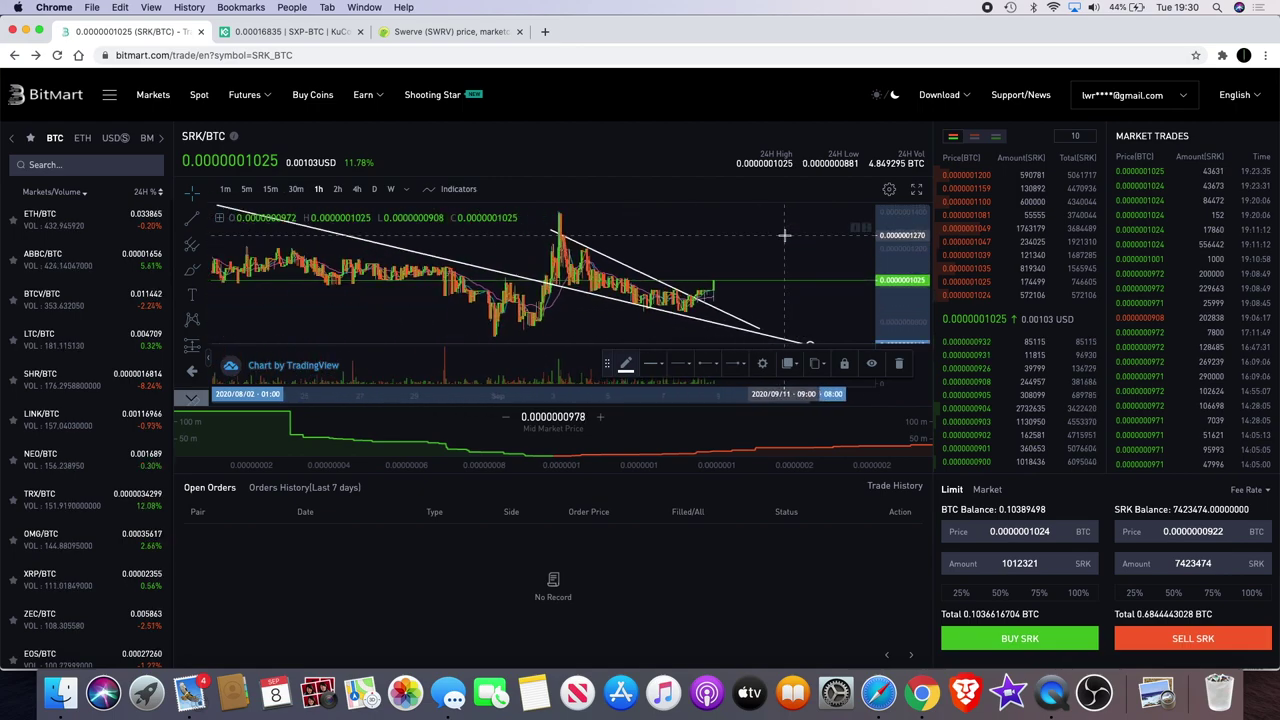
{"action": "scroll", "coordinate": [760, 265], "scroll_direction": "down", "scroll_amount": 5}
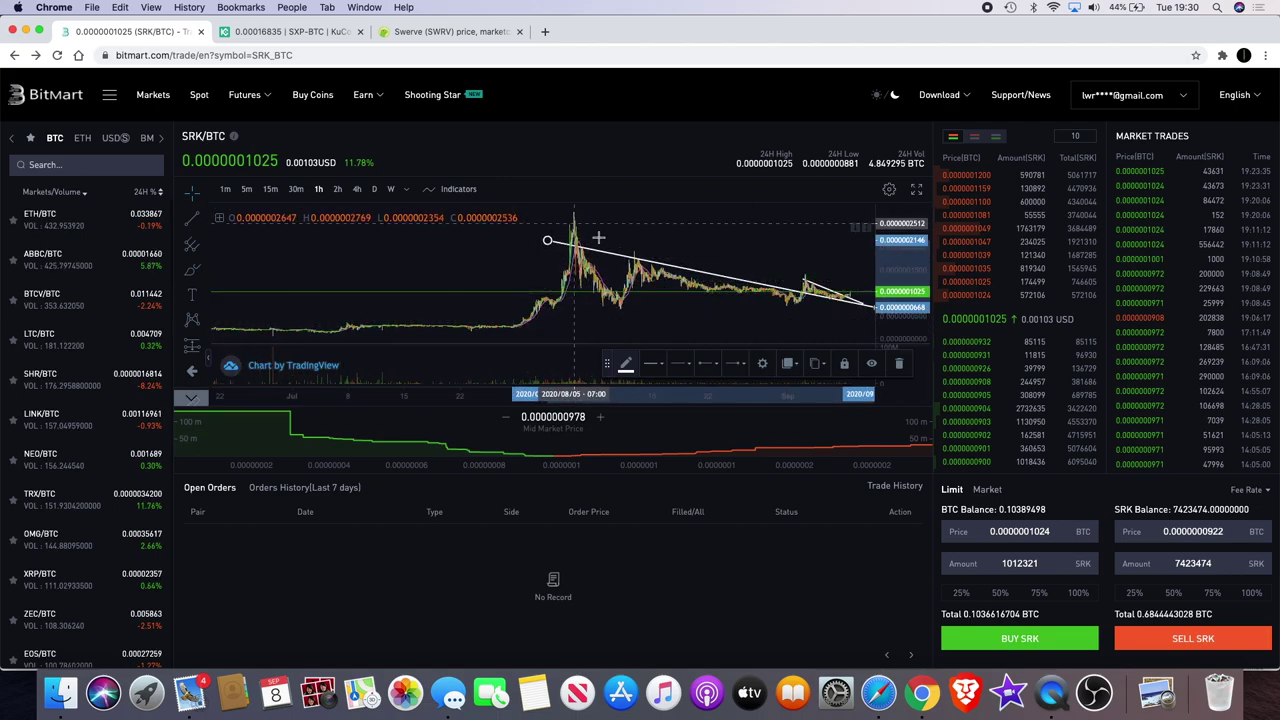
{"action": "scroll", "coordinate": [603, 241], "scroll_direction": "up", "scroll_amount": 2}
{"action": "scroll", "coordinate": [603, 241], "scroll_direction": "up", "scroll_amount": 4}
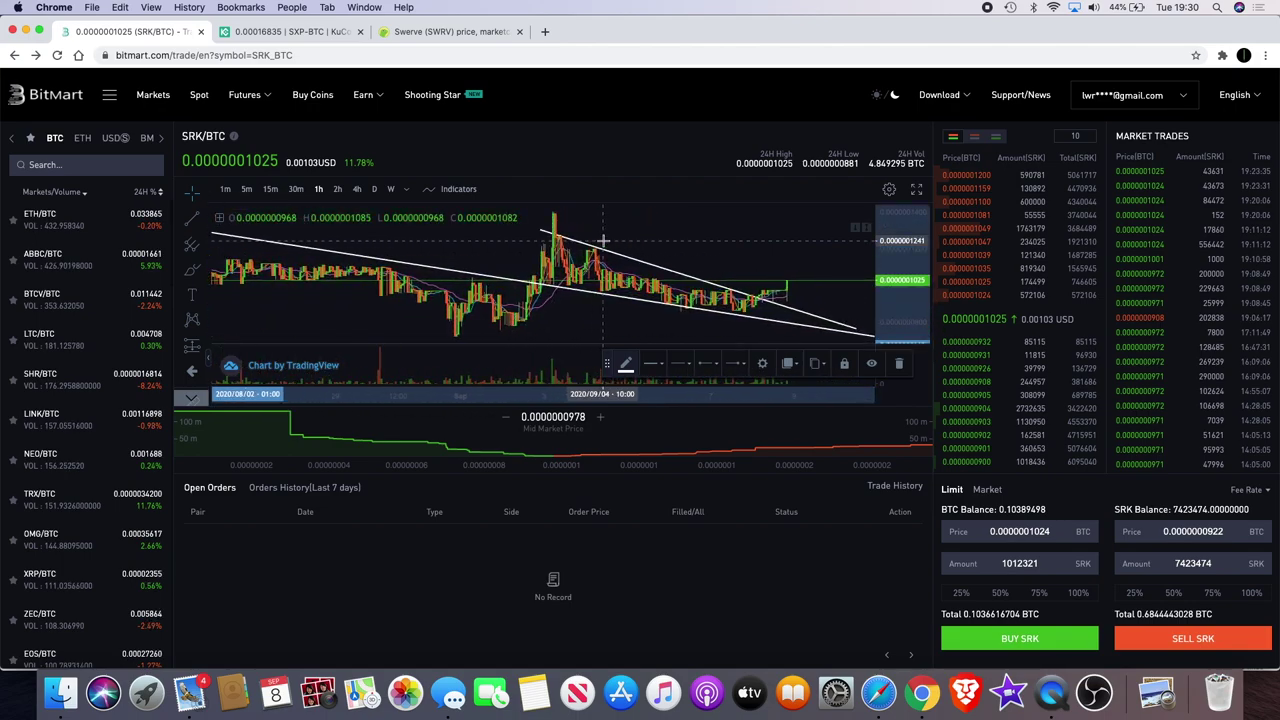
{"action": "scroll", "coordinate": [603, 241], "scroll_direction": "down", "scroll_amount": 3}
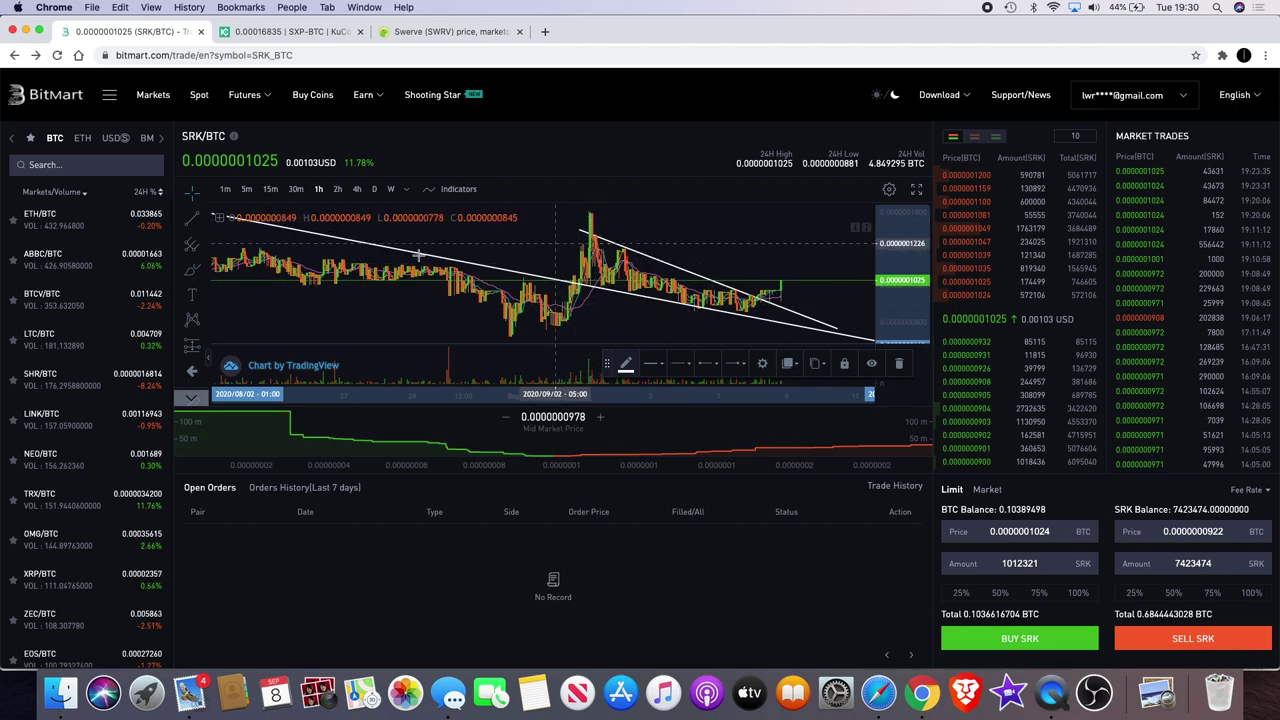
Step: Measure the SRK/BTC price rise from the low just before the early September spike up to its peak
{"action": "left_click", "coordinate": [208, 356]}
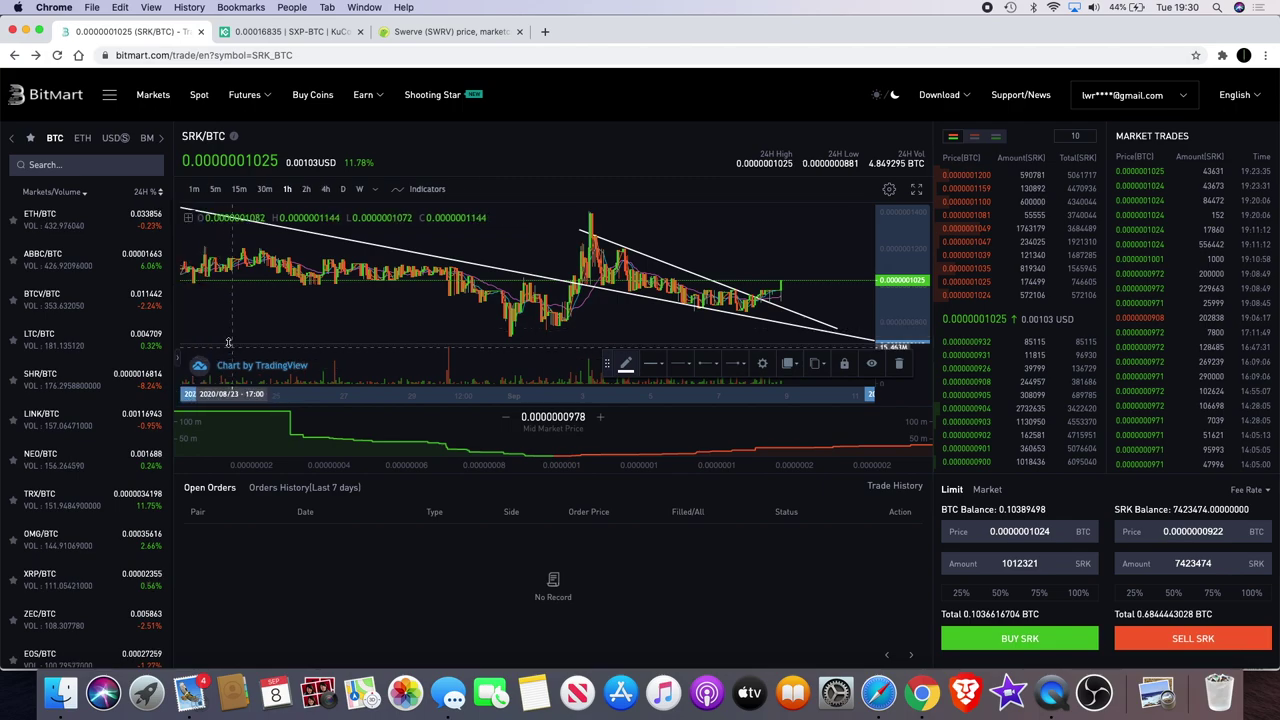
{"action": "left_click", "coordinate": [180, 355]}
{"action": "scroll", "coordinate": [200, 298], "scroll_direction": "down", "scroll_amount": 2}
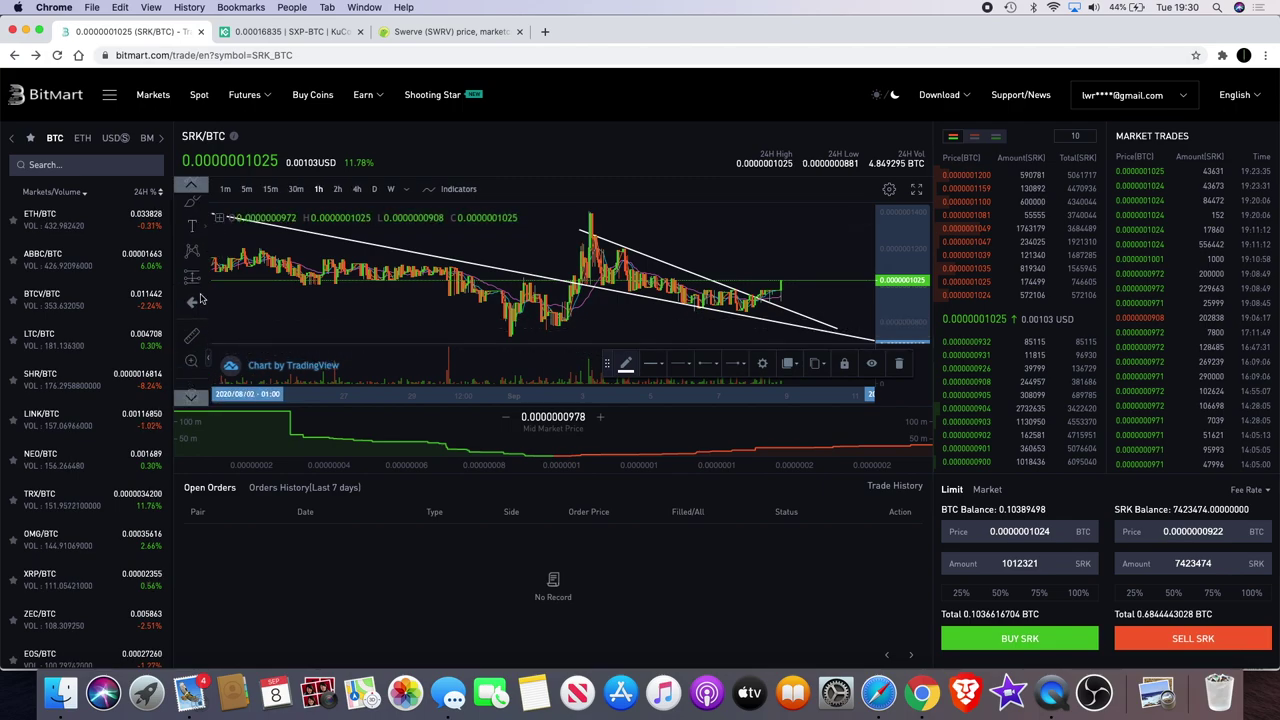
{"action": "left_click", "coordinate": [195, 333]}
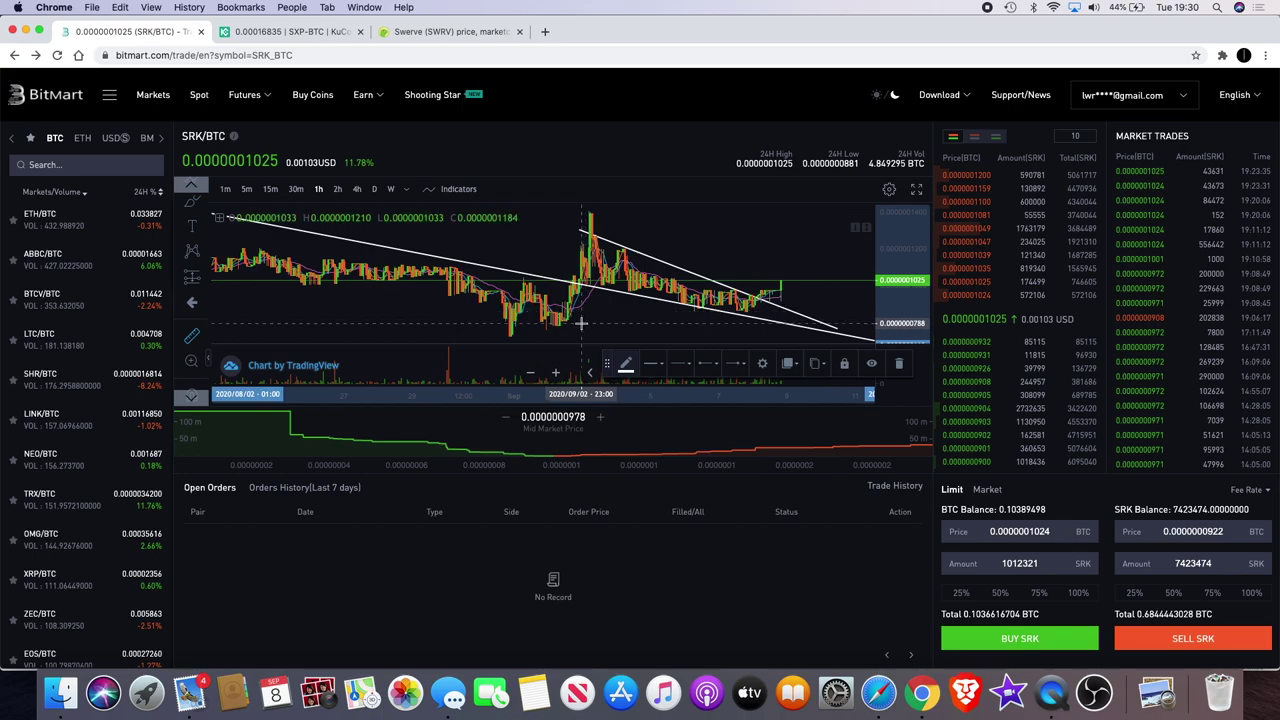
{"action": "left_click", "coordinate": [580, 323]}
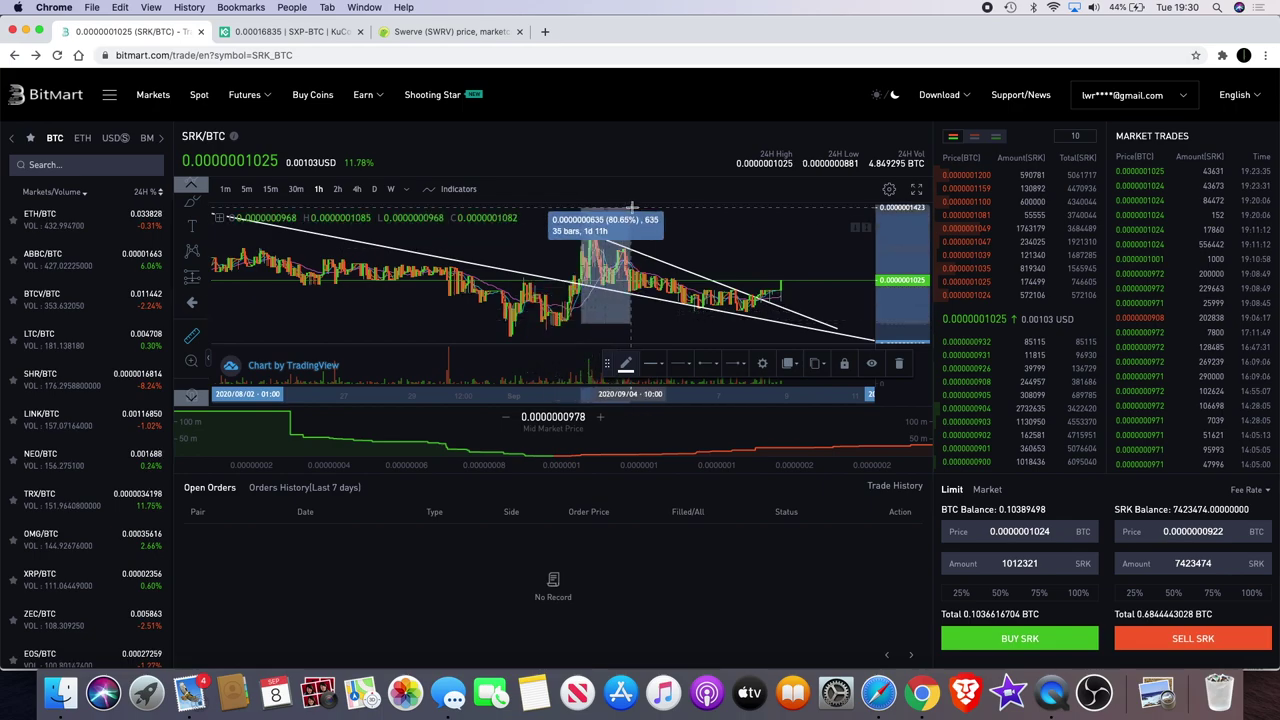
{"action": "left_click", "coordinate": [598, 213]}
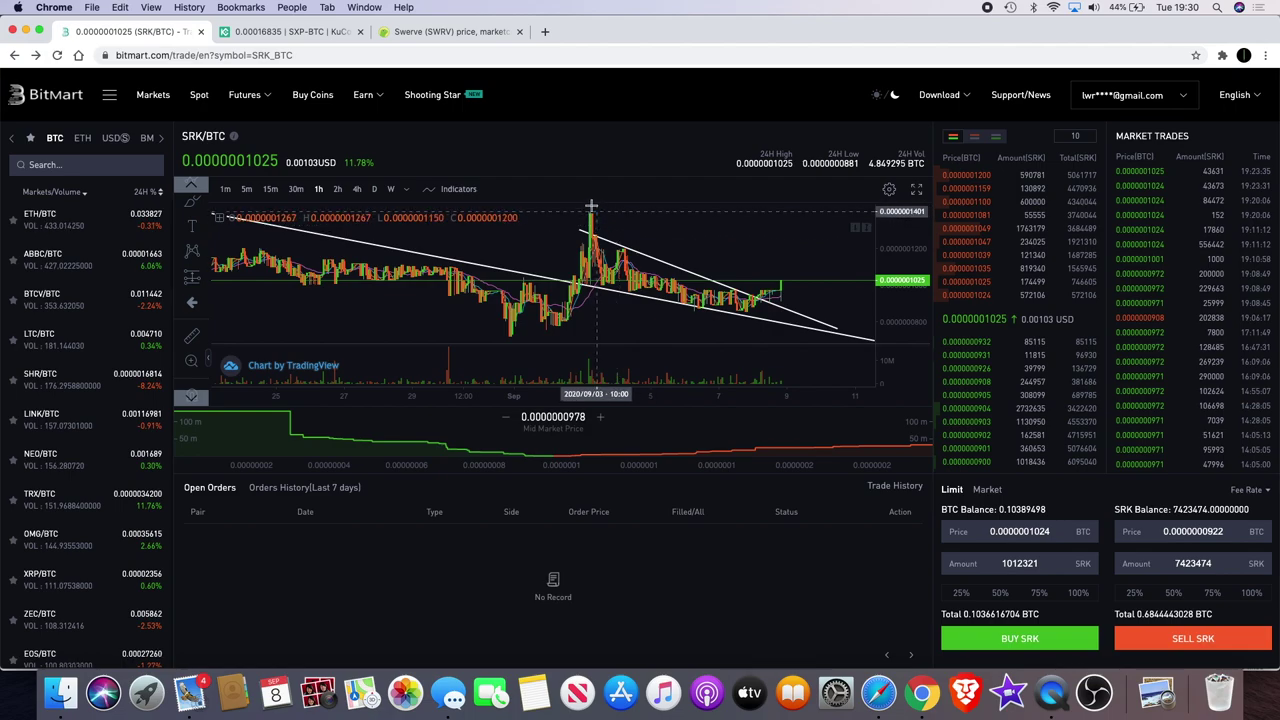
Step: Examine the latest SRK/BTC candles around the short descending September trendline against the August and early September price action
{"action": "left_click_drag", "start_coordinate": [565, 305], "coordinate": [605, 312]}
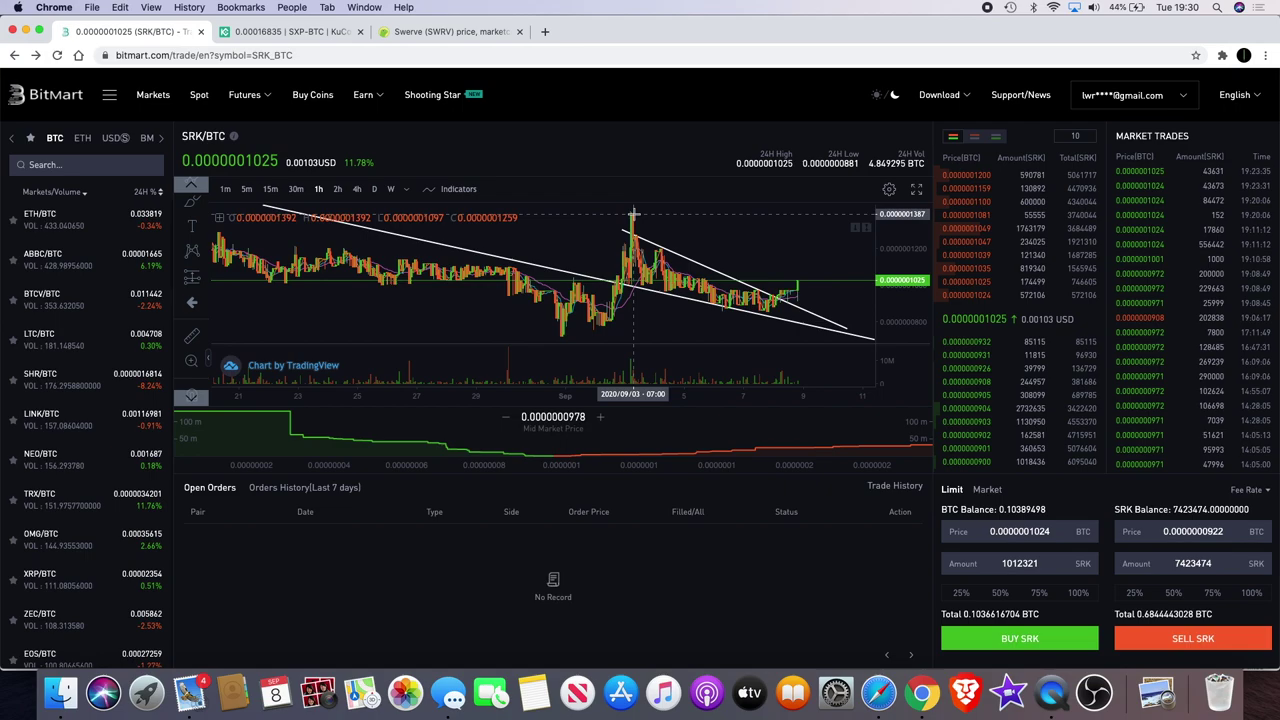
{"action": "scroll", "coordinate": [633, 213], "scroll_direction": "down", "scroll_amount": 4}
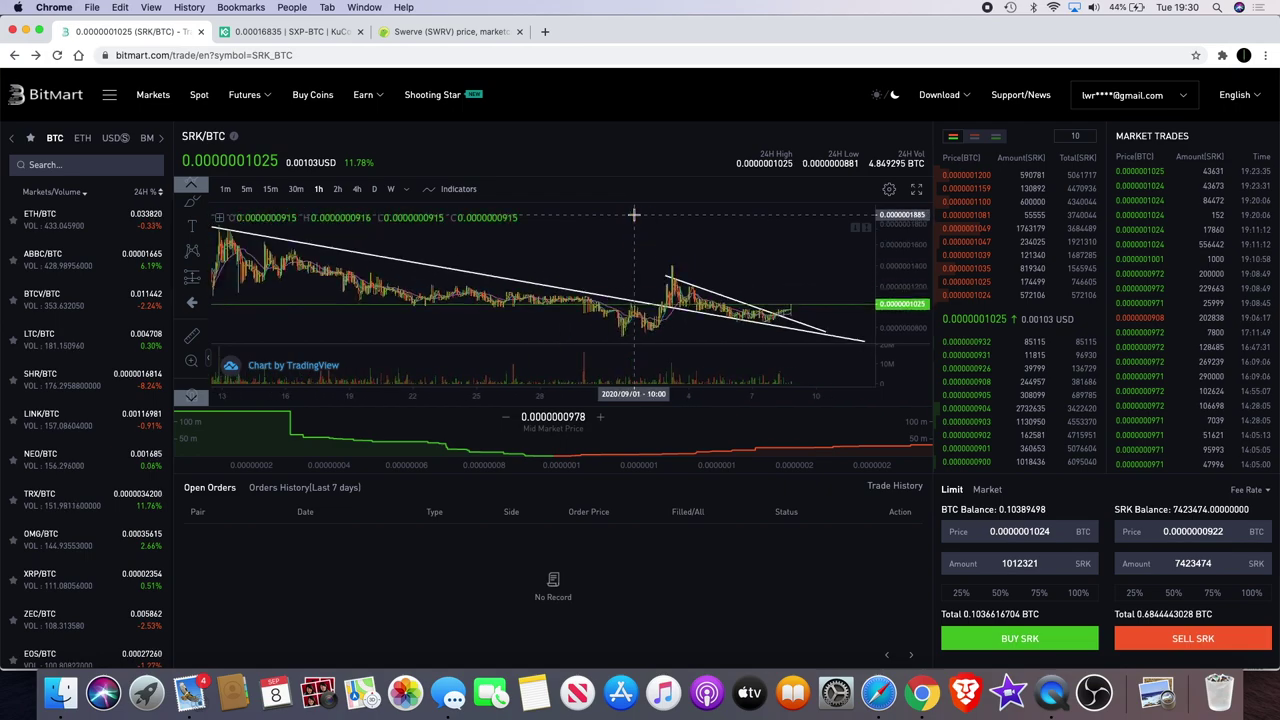
{"action": "scroll", "coordinate": [633, 213], "scroll_direction": "up", "scroll_amount": 3}
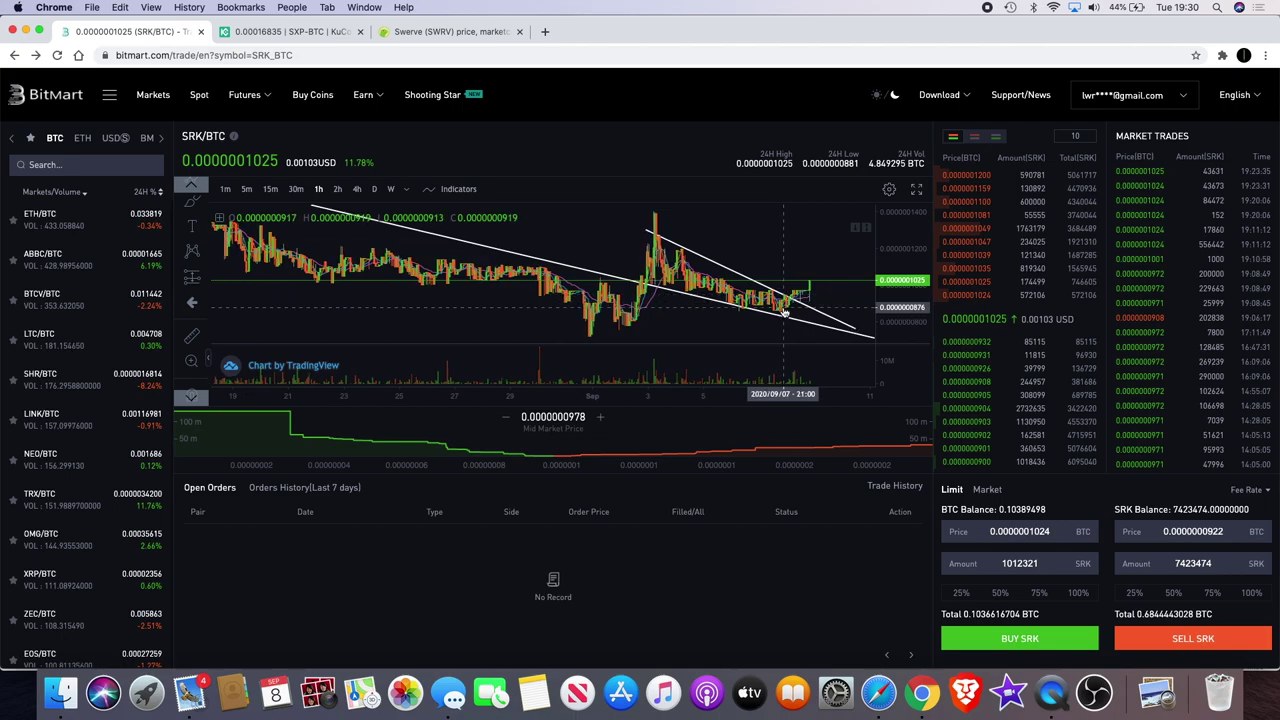
{"action": "scroll", "coordinate": [785, 313], "scroll_direction": "up", "scroll_amount": 2}
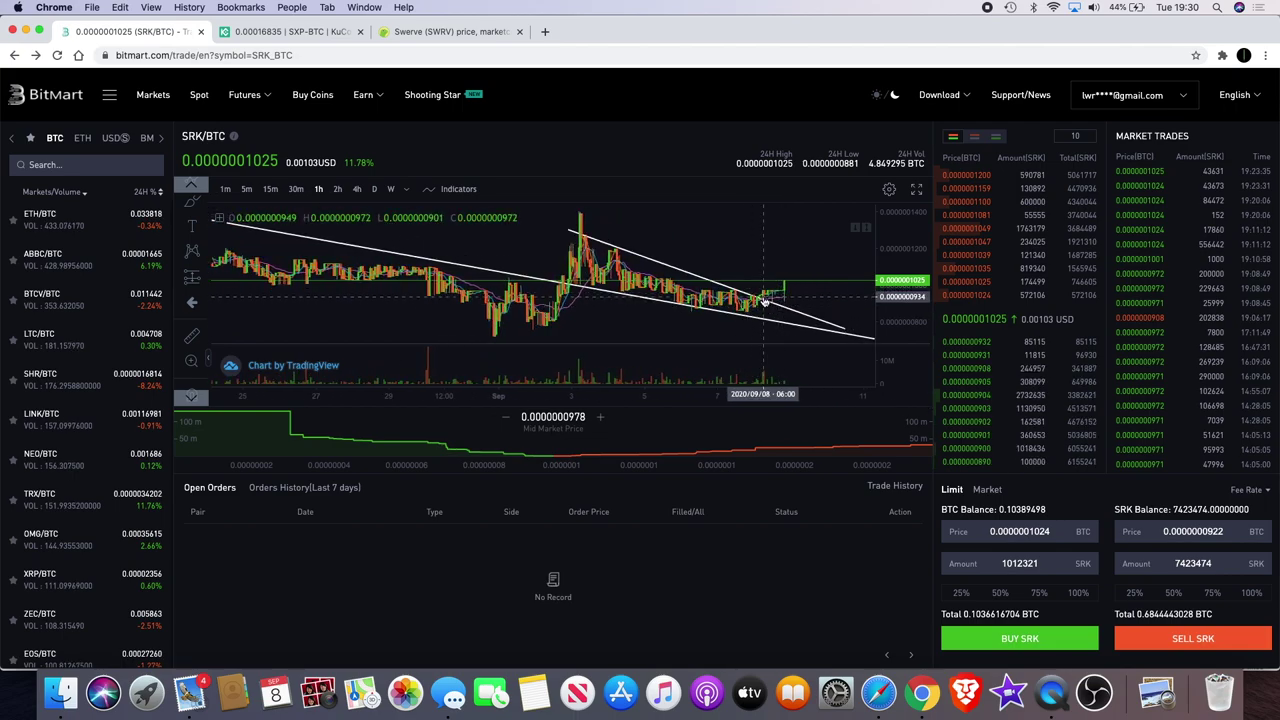
Step: Compare the latest SRK/BTC candles around the short September trendline with the long downtrend from the early August peak
{"action": "scroll", "coordinate": [764, 303], "scroll_direction": "down", "scroll_amount": 2}
{"action": "scroll", "coordinate": [762, 305], "scroll_direction": "down", "scroll_amount": 2}
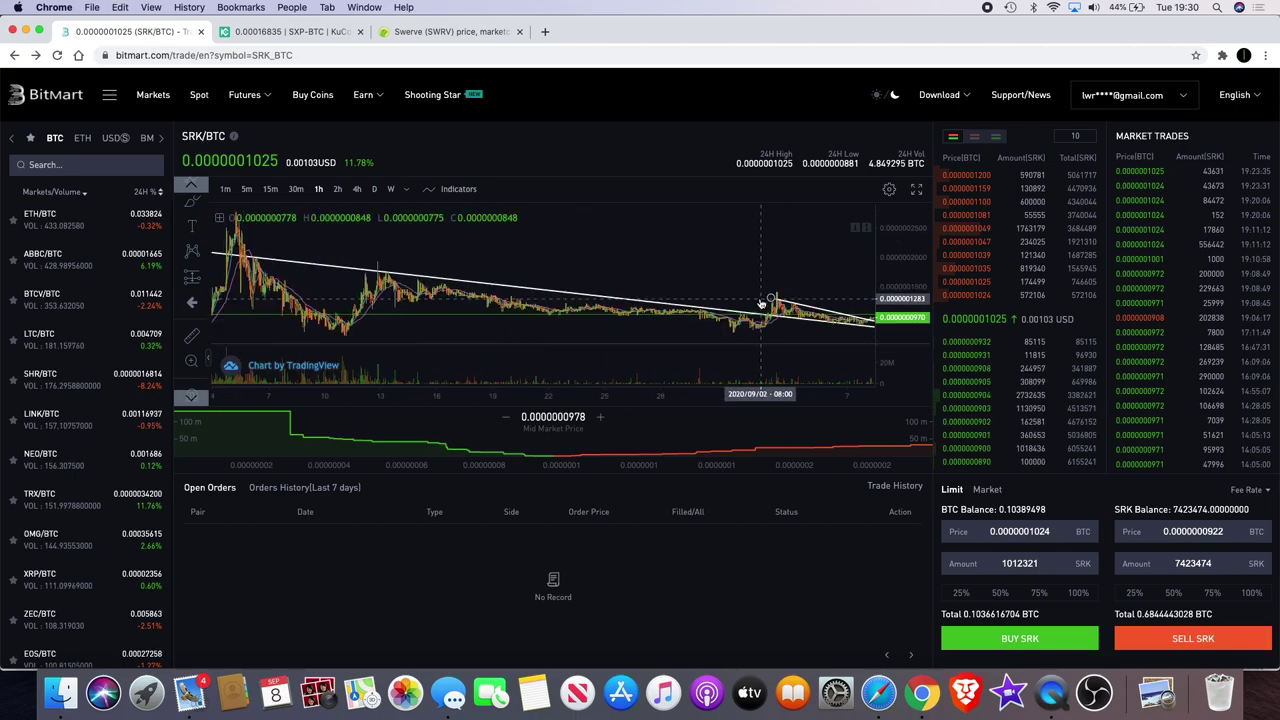
{"action": "scroll", "coordinate": [762, 303], "scroll_direction": "up", "scroll_amount": 4}
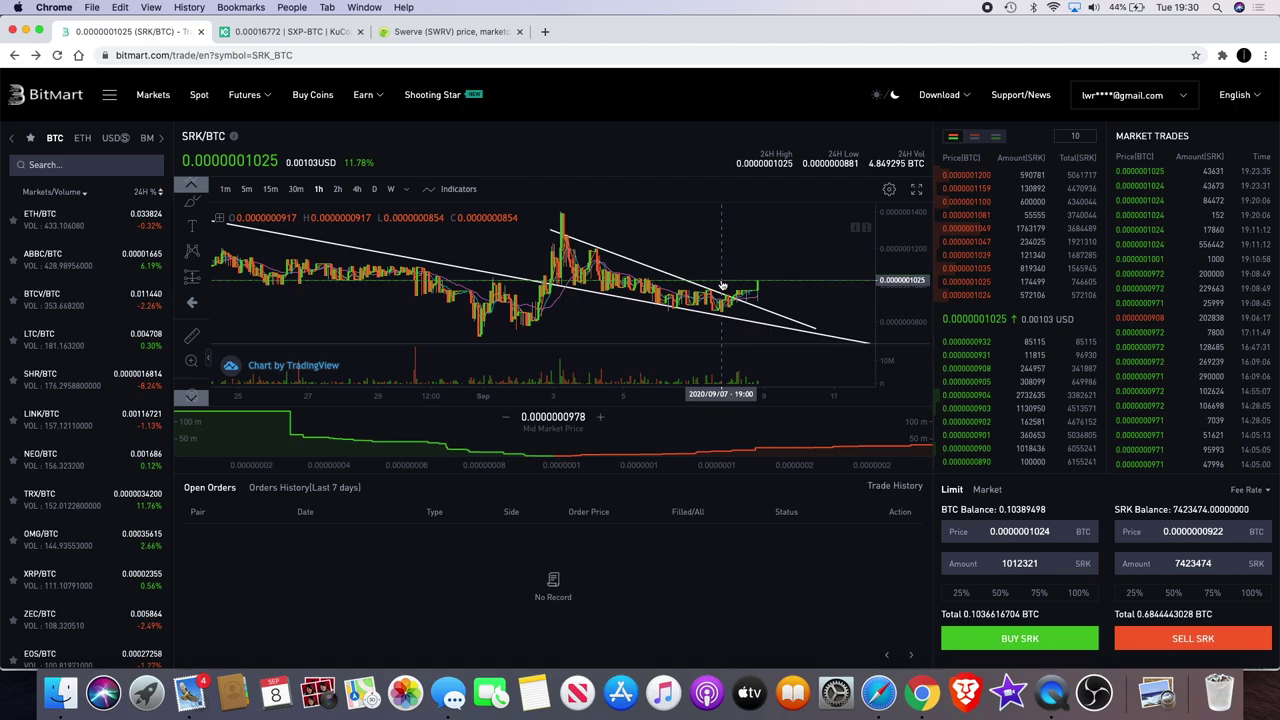
{"action": "scroll", "coordinate": [722, 286], "scroll_direction": "up", "scroll_amount": 2}
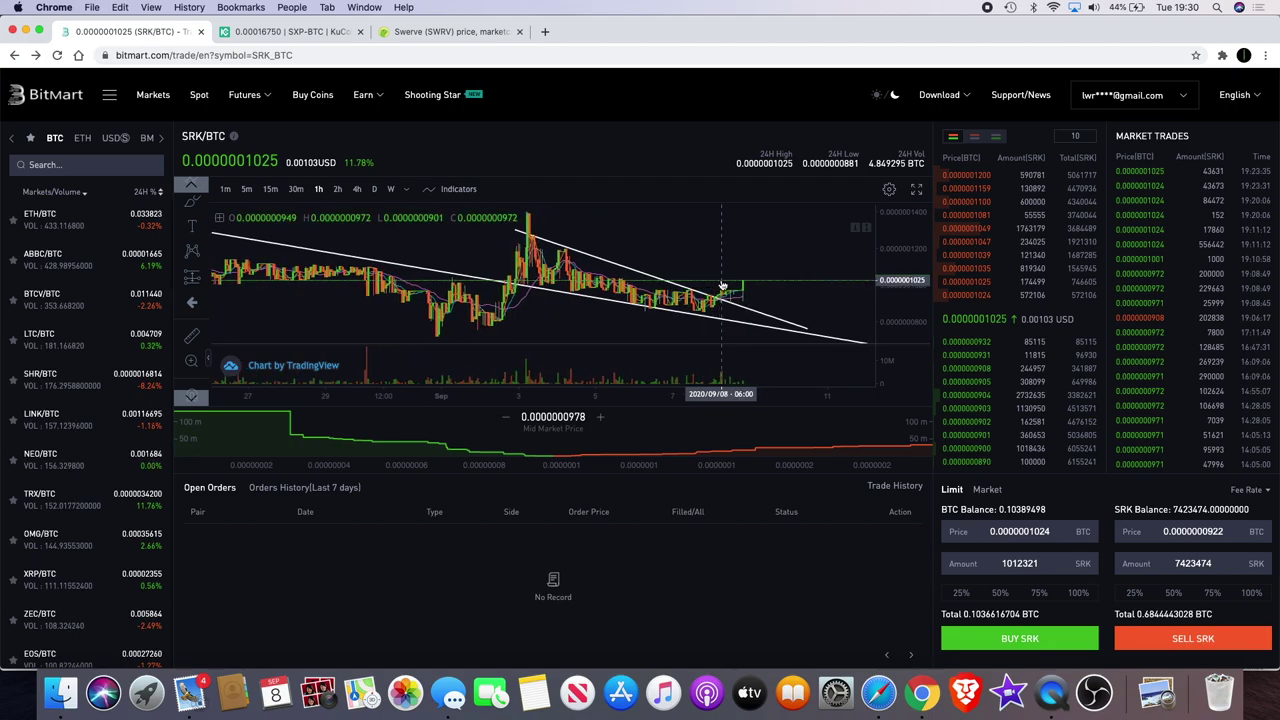
{"action": "scroll", "coordinate": [722, 286], "scroll_direction": "down", "scroll_amount": 3}
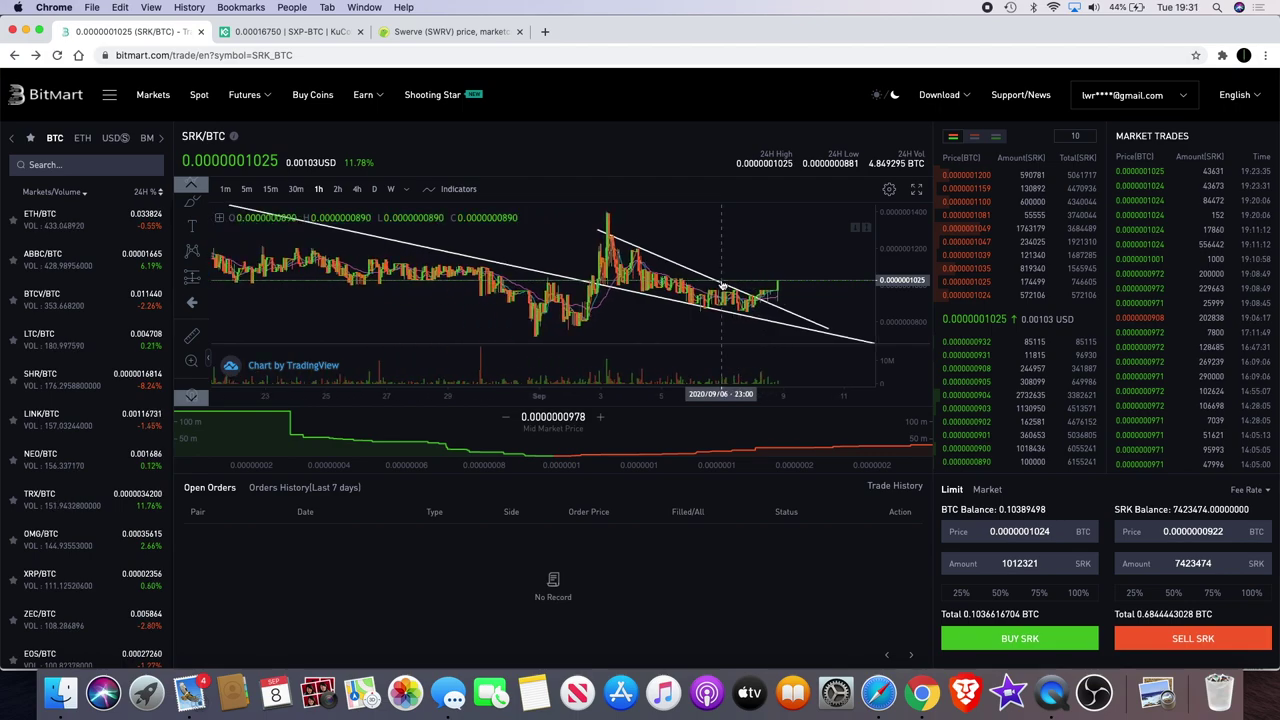
{"action": "scroll", "coordinate": [722, 286], "scroll_direction": "down", "scroll_amount": 5}
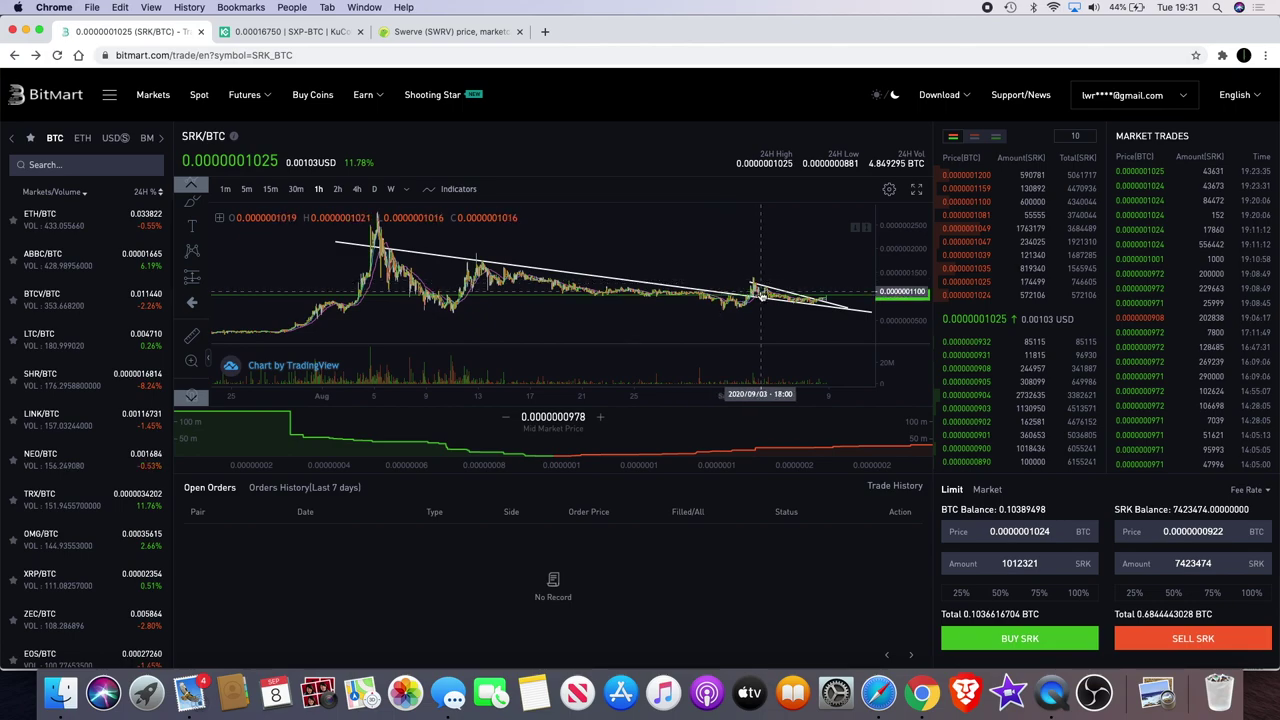
{"action": "scroll", "coordinate": [762, 297], "scroll_direction": "up", "scroll_amount": 3}
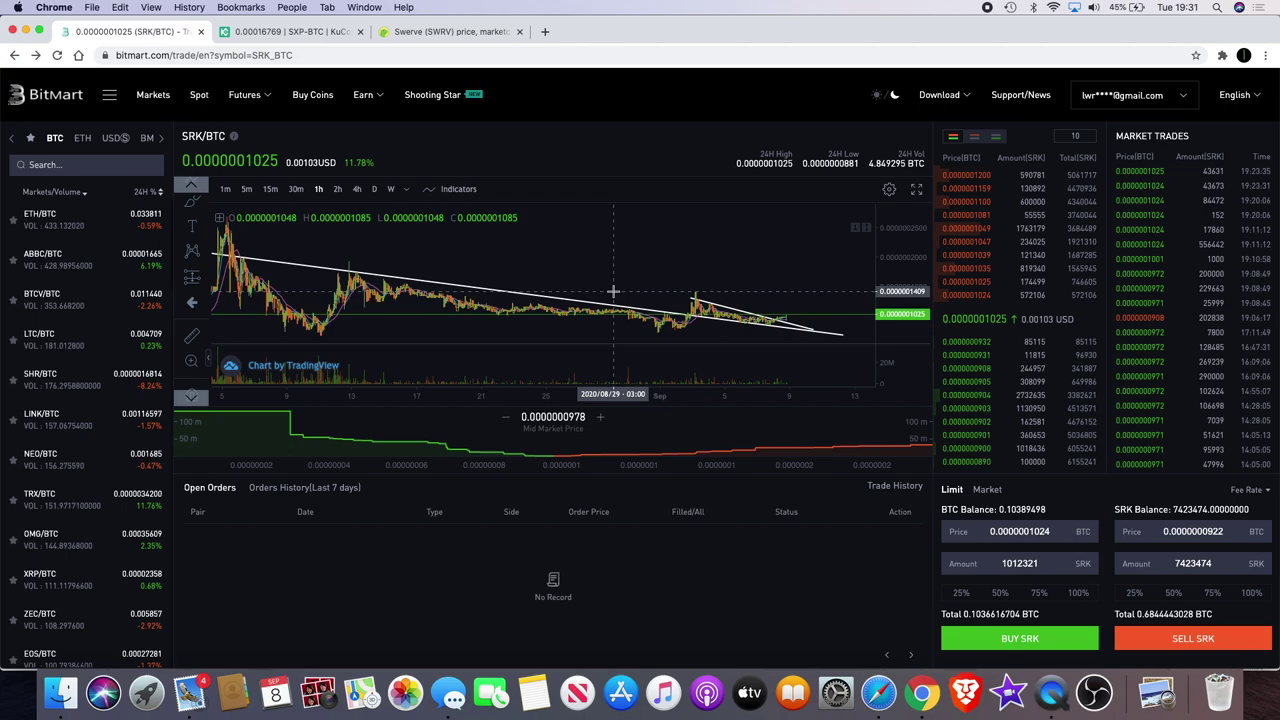
{"action": "scroll", "coordinate": [613, 291], "scroll_direction": "down", "scroll_amount": 5}
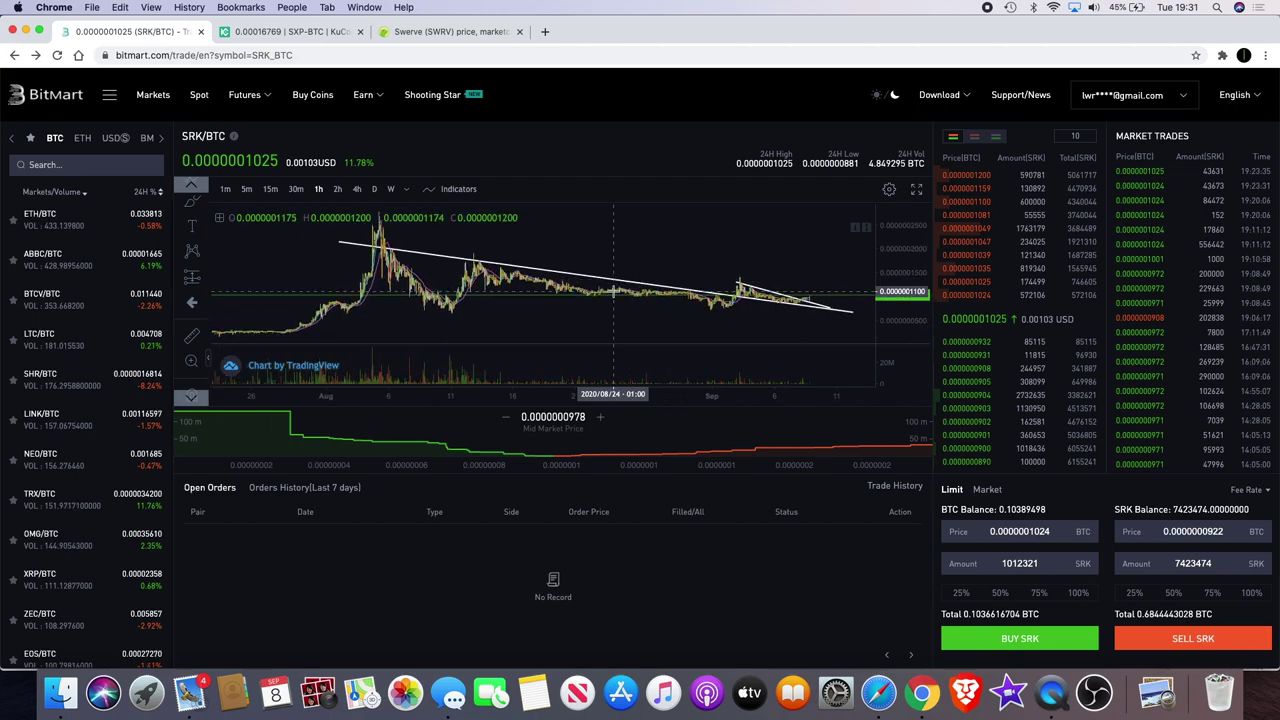
{"action": "scroll", "coordinate": [613, 291], "scroll_direction": "up", "scroll_amount": 3}
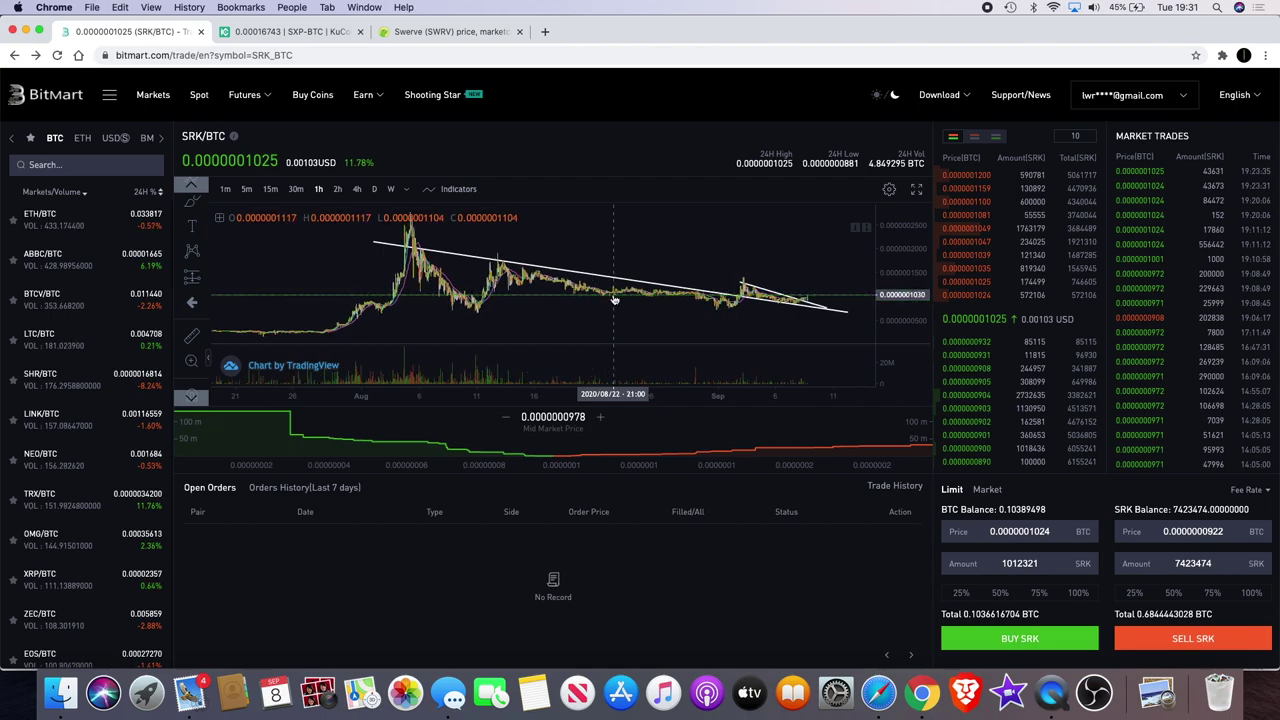
{"action": "scroll", "coordinate": [614, 298], "scroll_direction": "up", "scroll_amount": 5}
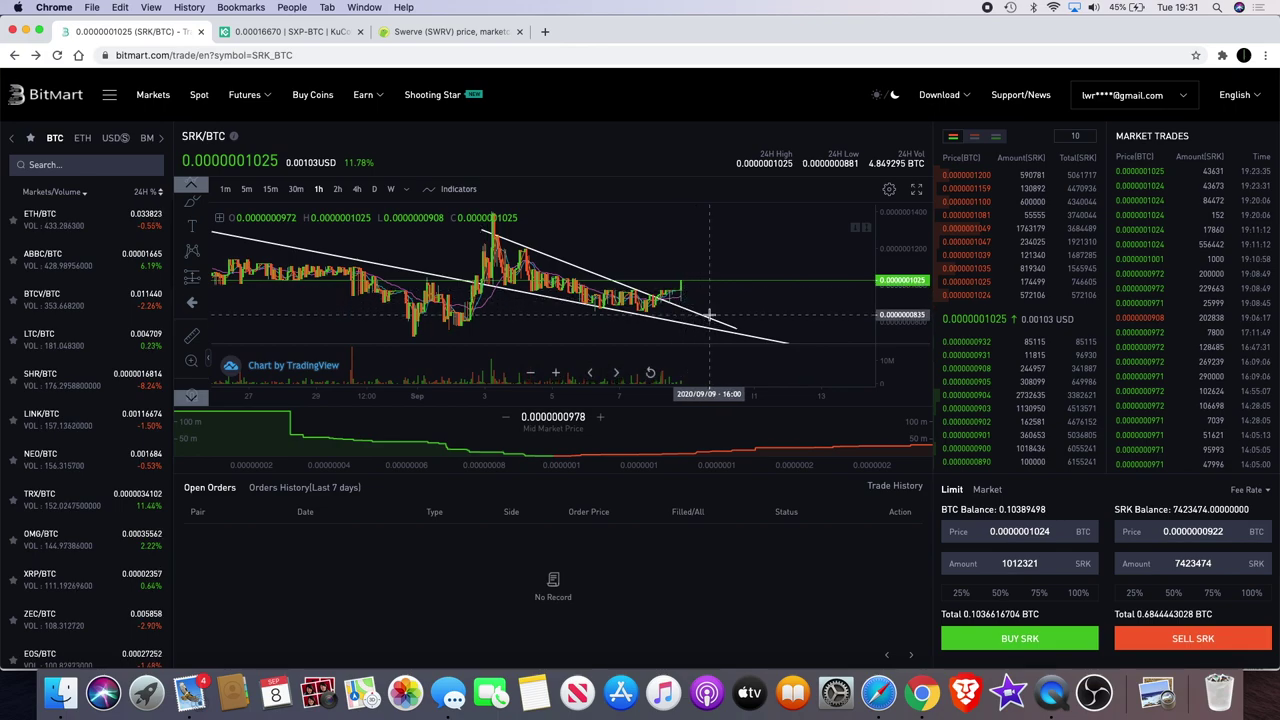
Step: Examine the early September SRK/BTC spike and the area ahead of the latest candles where the two descending trendlines converge
{"action": "scroll", "coordinate": [709, 316], "scroll_direction": "down", "scroll_amount": 5}
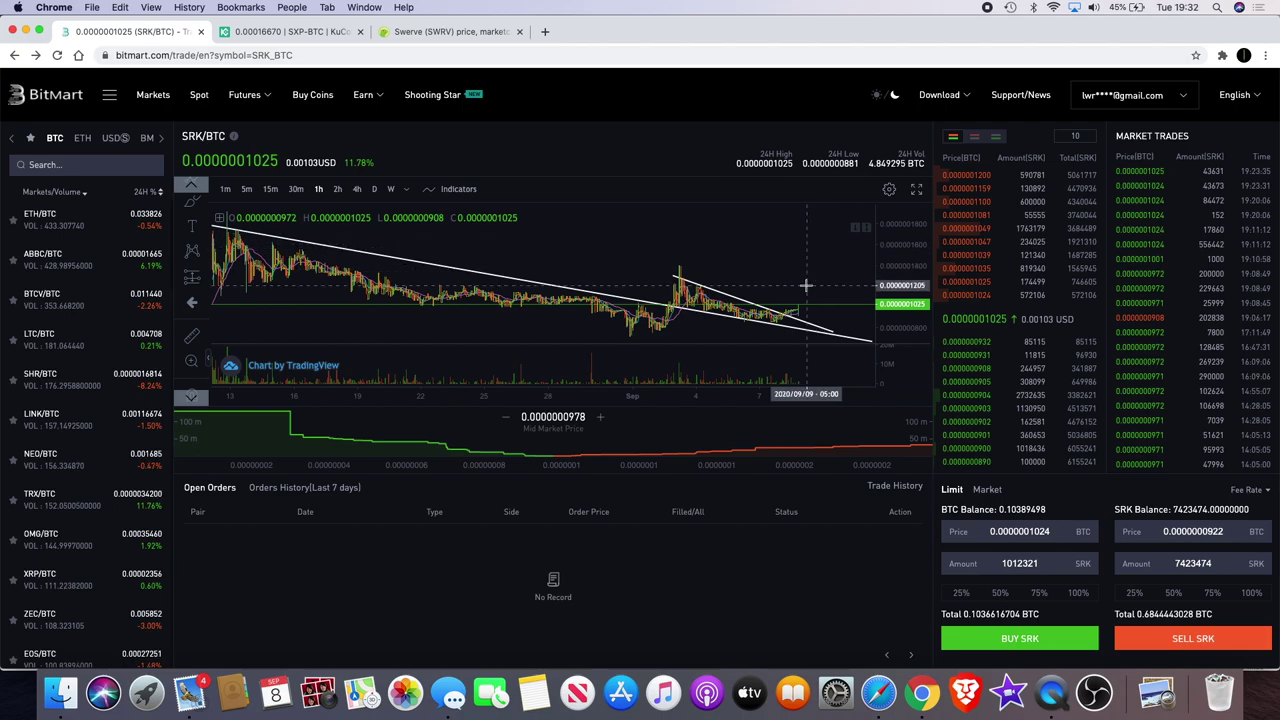
{"action": "scroll", "coordinate": [806, 286], "scroll_direction": "down", "scroll_amount": 3}
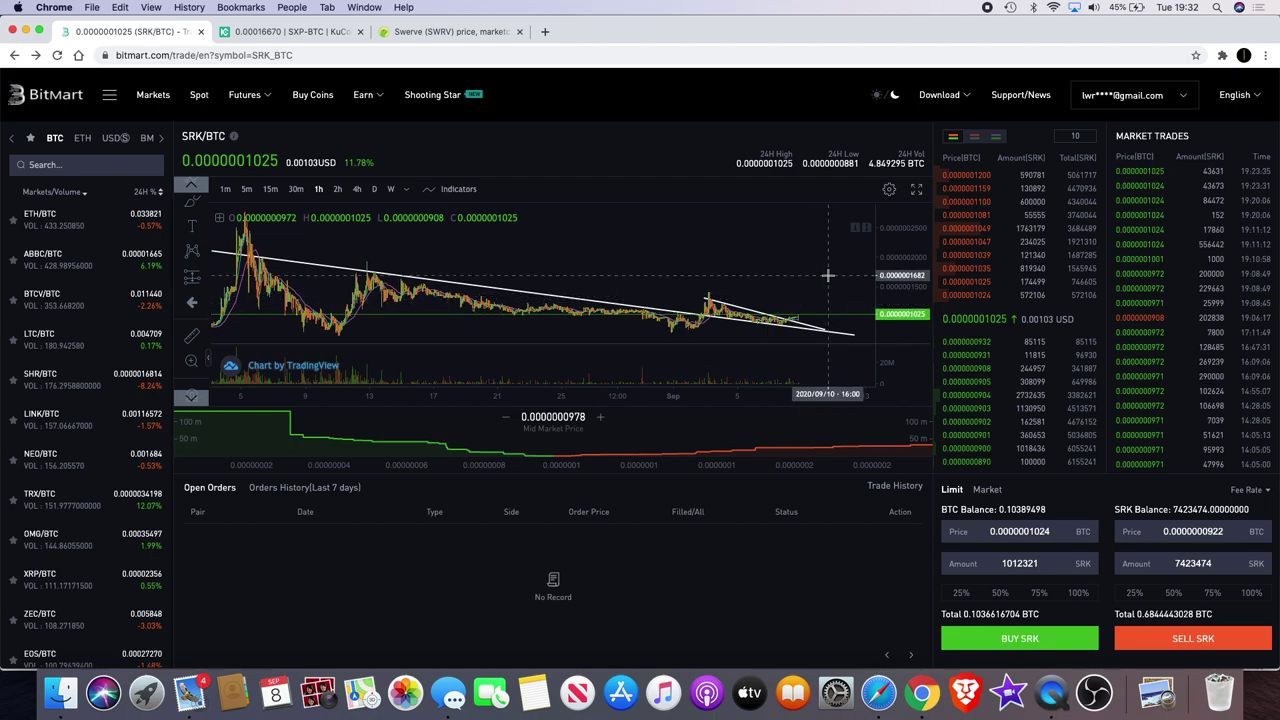
{"action": "scroll", "coordinate": [829, 274], "scroll_direction": "up", "scroll_amount": 4}
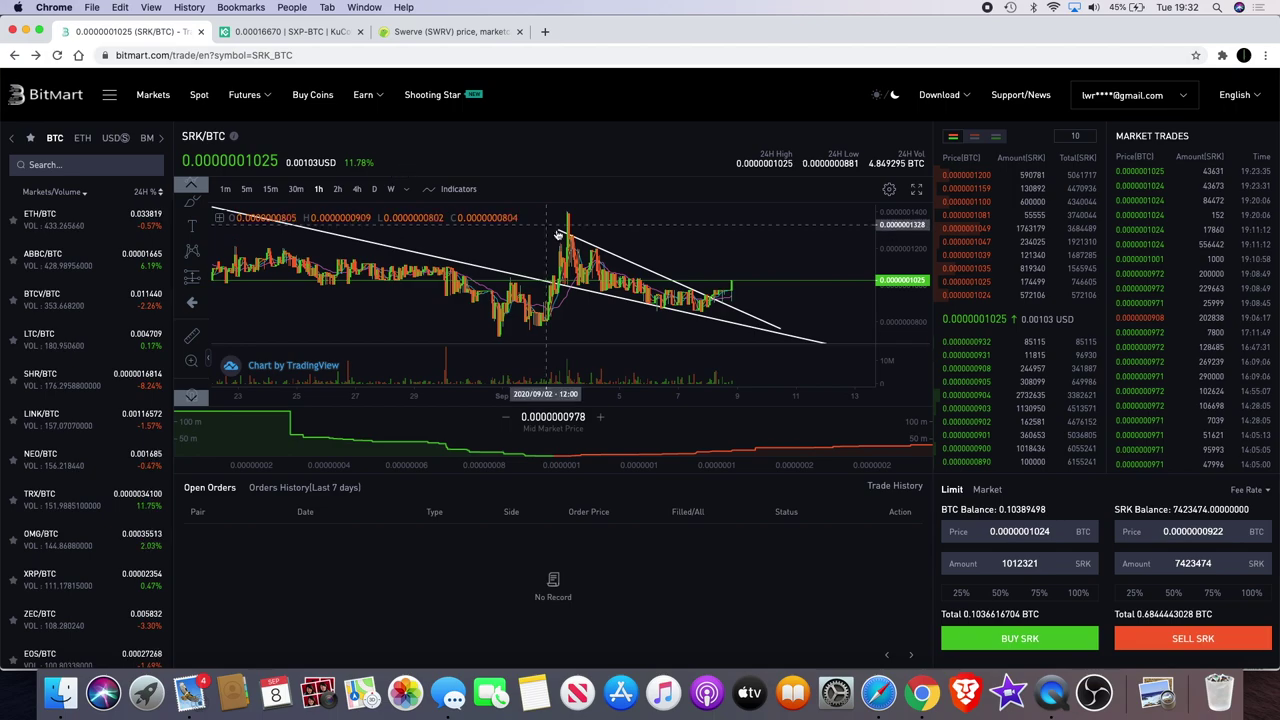
{"action": "scroll", "coordinate": [689, 310], "scroll_direction": "left", "scroll_amount": 5}
{"action": "scroll", "coordinate": [689, 310], "scroll_direction": "down", "scroll_amount": 5}
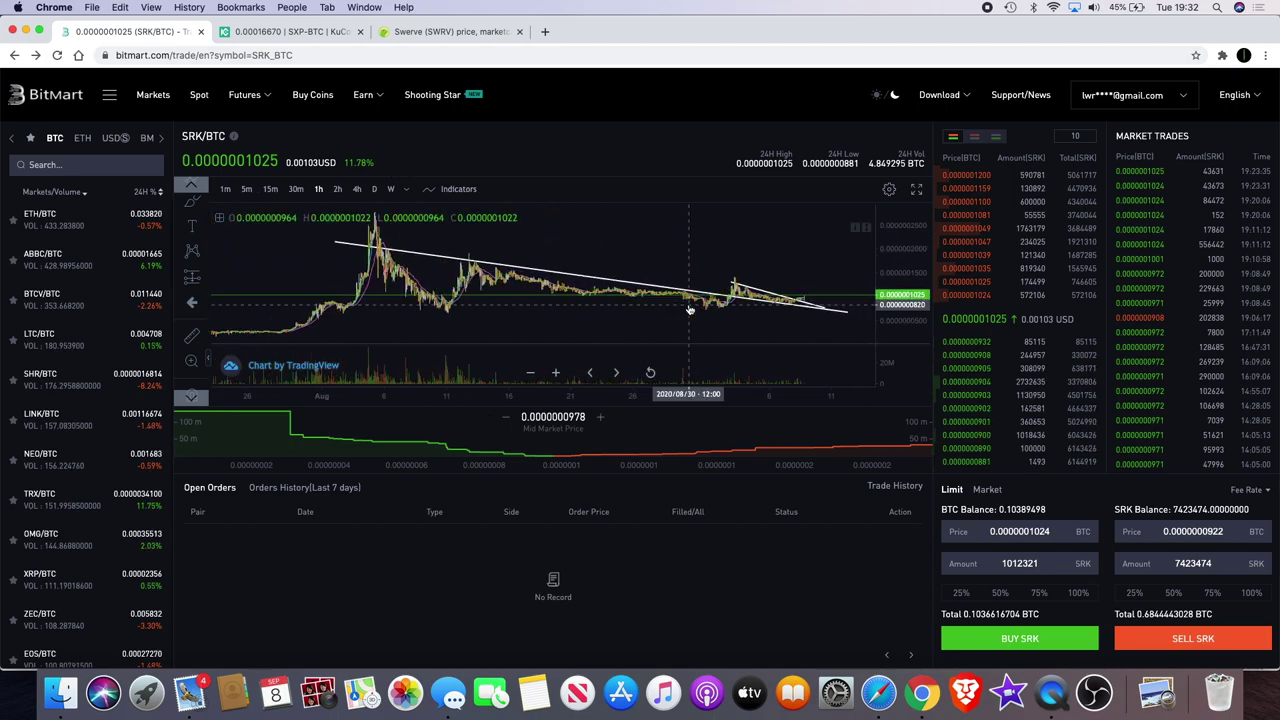
{"action": "scroll", "coordinate": [760, 296], "scroll_direction": "up", "scroll_amount": 4}
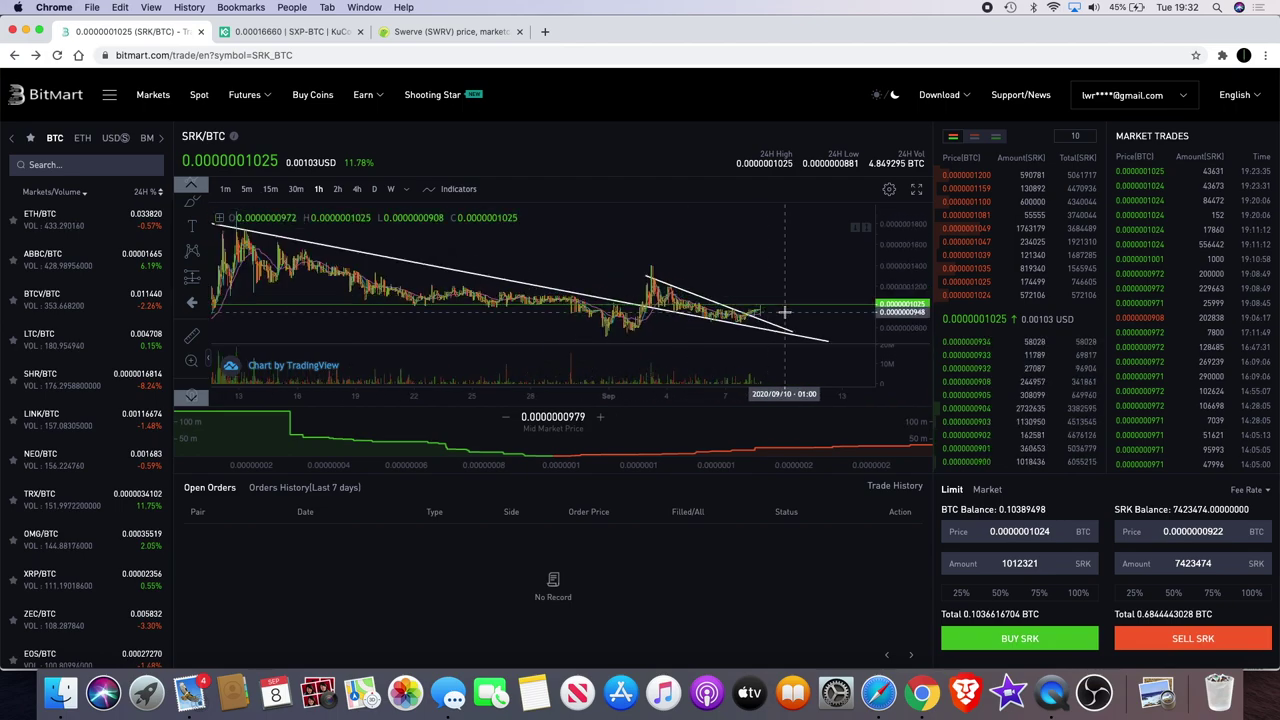
{"action": "scroll", "coordinate": [776, 308], "scroll_direction": "up", "scroll_amount": 4}
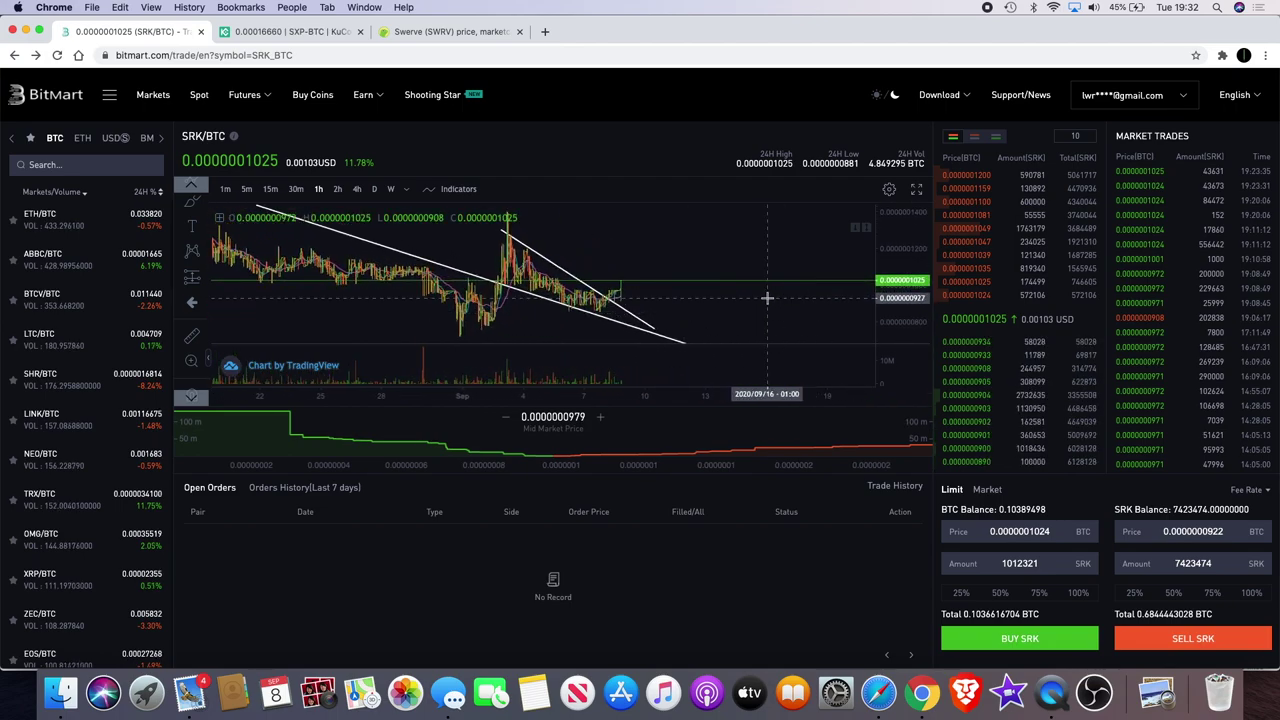
{"action": "scroll", "coordinate": [645, 300], "scroll_direction": "down", "scroll_amount": 5}
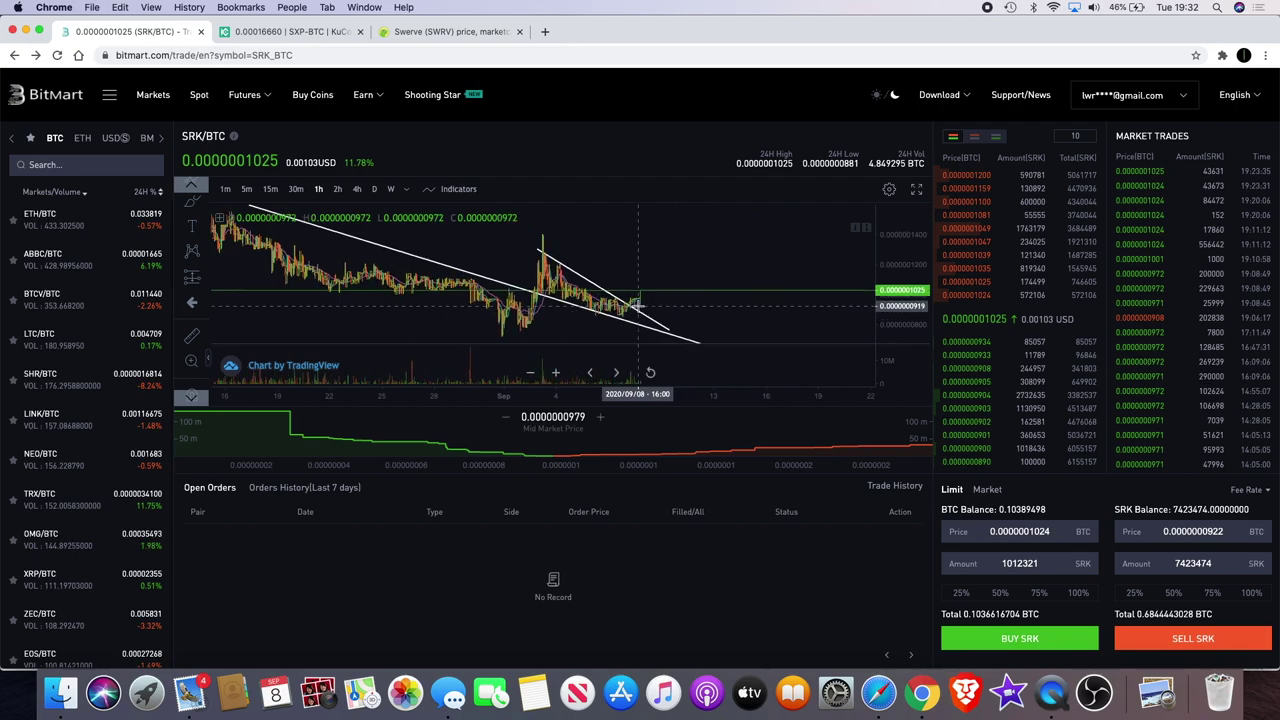
{"action": "scroll", "coordinate": [680, 300], "scroll_direction": "down", "scroll_amount": 1}
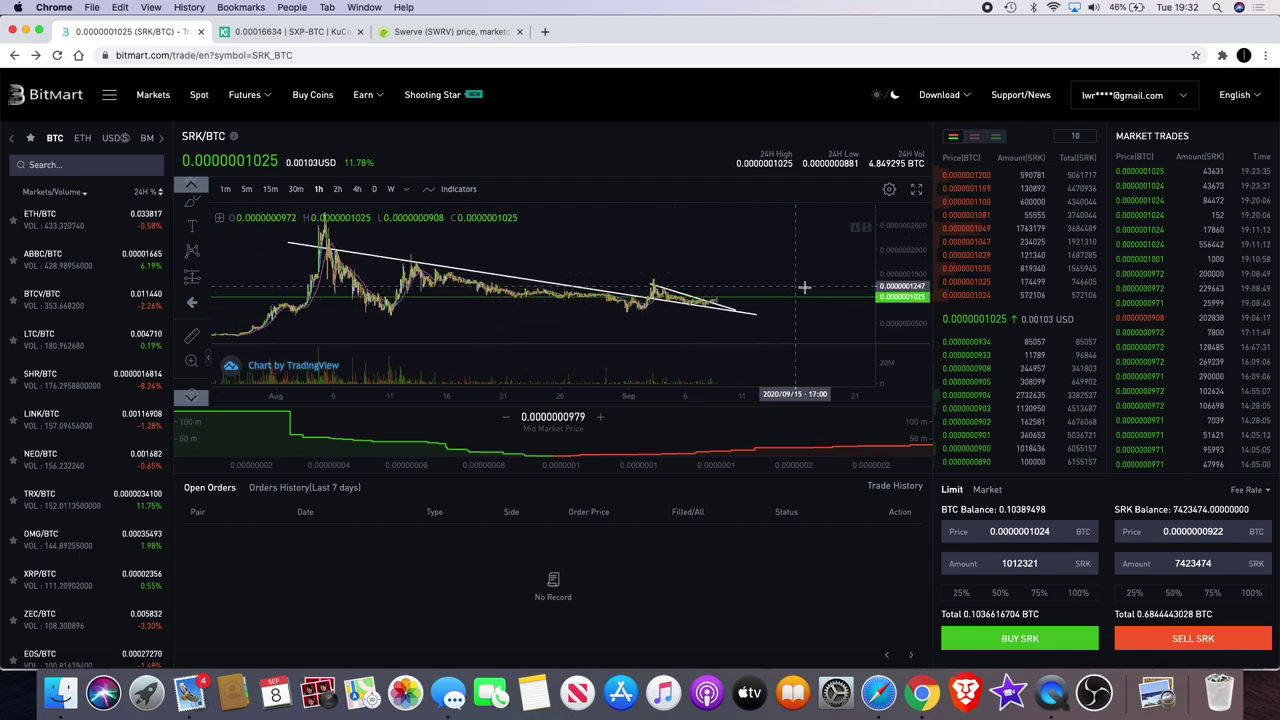
{"action": "scroll", "coordinate": [843, 298], "scroll_direction": "up", "scroll_amount": 4}
{"action": "scroll", "coordinate": [843, 298], "scroll_direction": "up", "scroll_amount": 1}
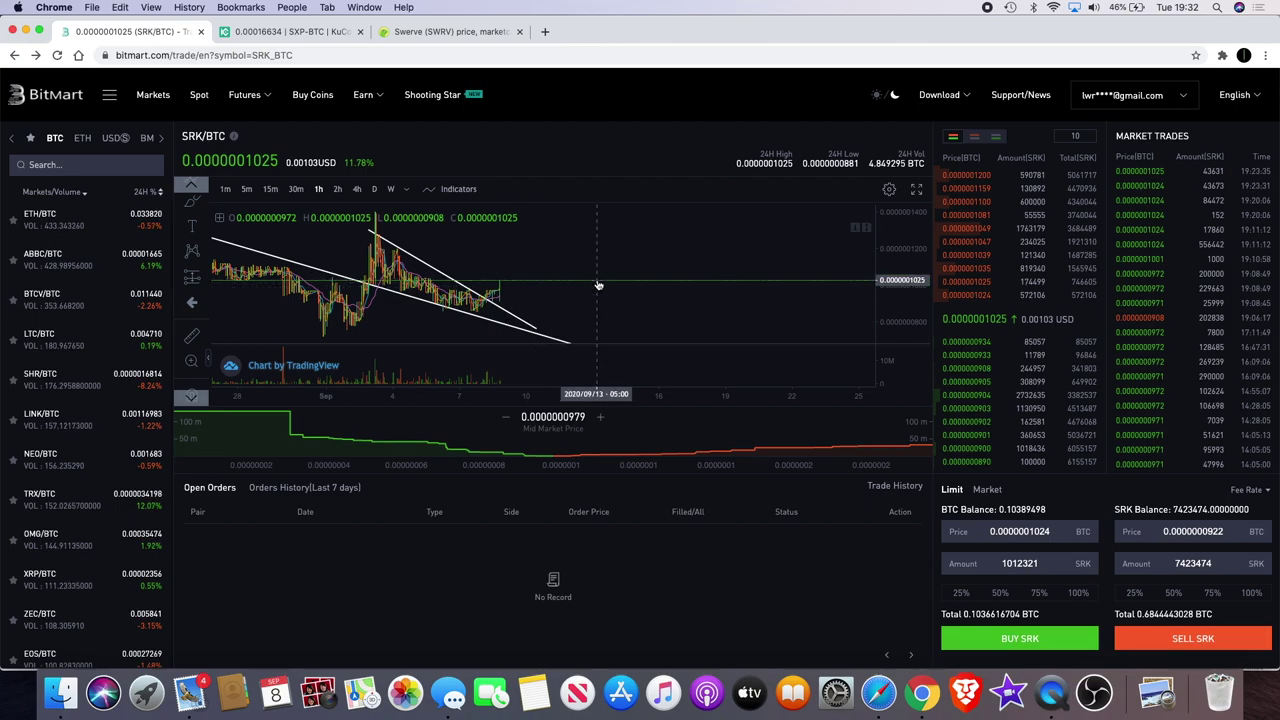
{"action": "scroll", "coordinate": [630, 288], "scroll_direction": "down", "scroll_amount": 5}
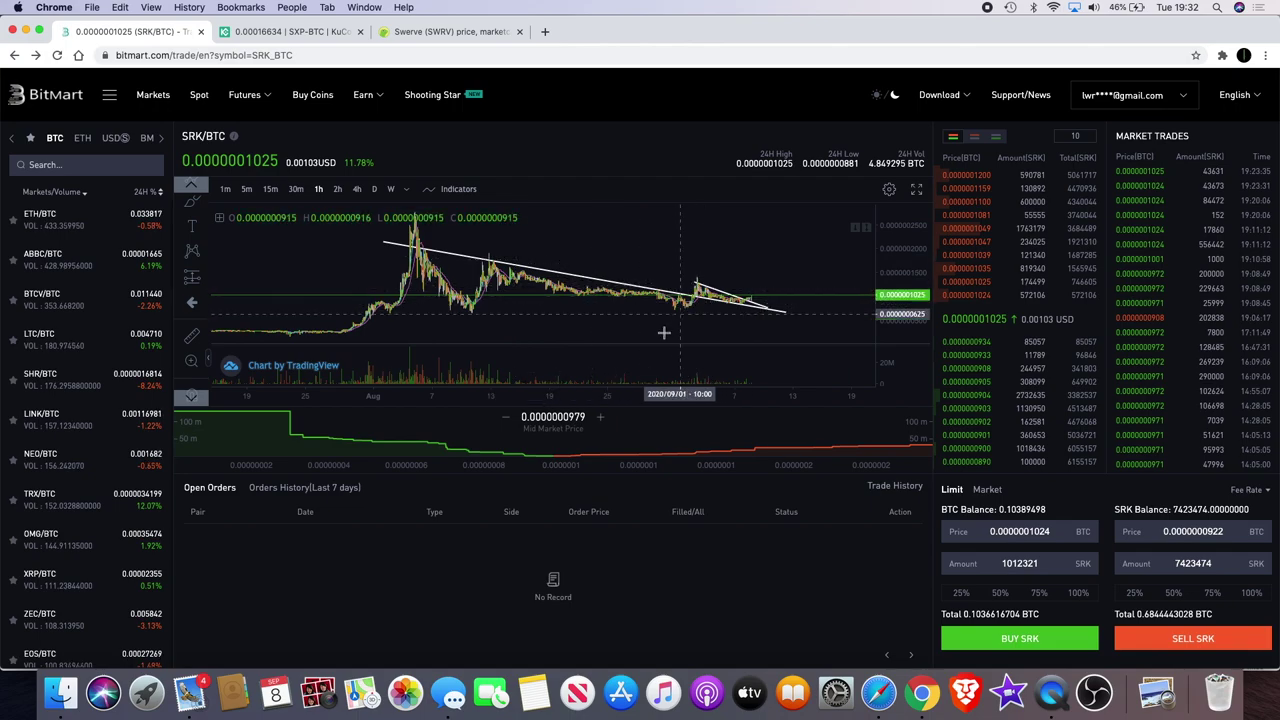
Step: Review the SRK/BTC history from April through the June spike and July sideways range, and return to the September trendlines
{"action": "scroll", "coordinate": [818, 290], "scroll_direction": "left", "scroll_amount": 10}
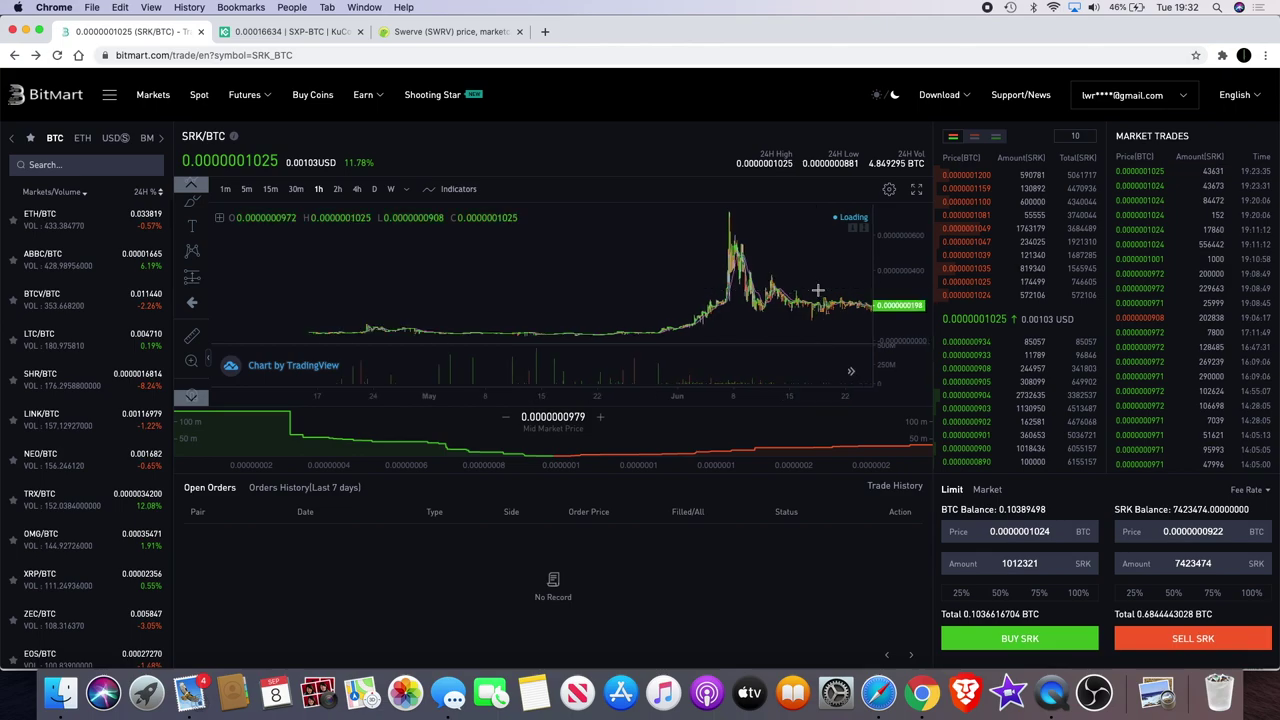
{"action": "scroll", "coordinate": [750, 290], "scroll_direction": "right", "scroll_amount": 10}
{"action": "scroll", "coordinate": [750, 300], "scroll_direction": "right", "scroll_amount": 3}
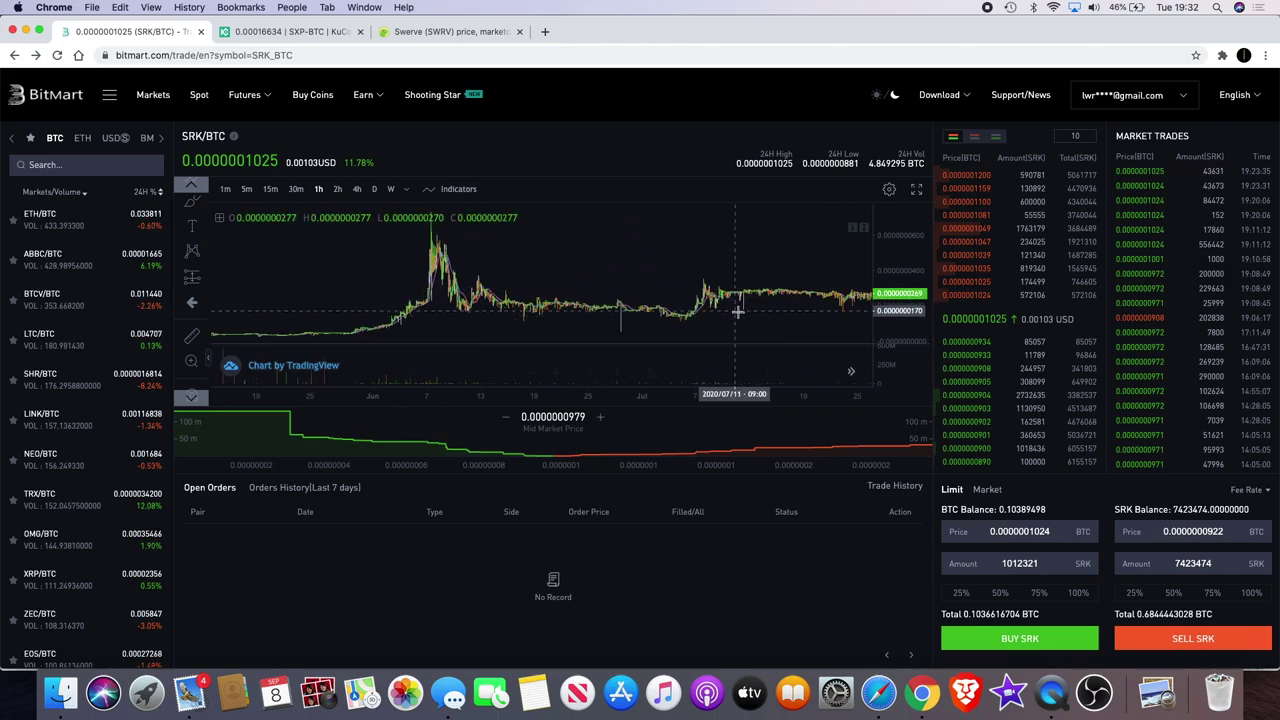
{"action": "scroll", "coordinate": [705, 302], "scroll_direction": "right", "scroll_amount": 5}
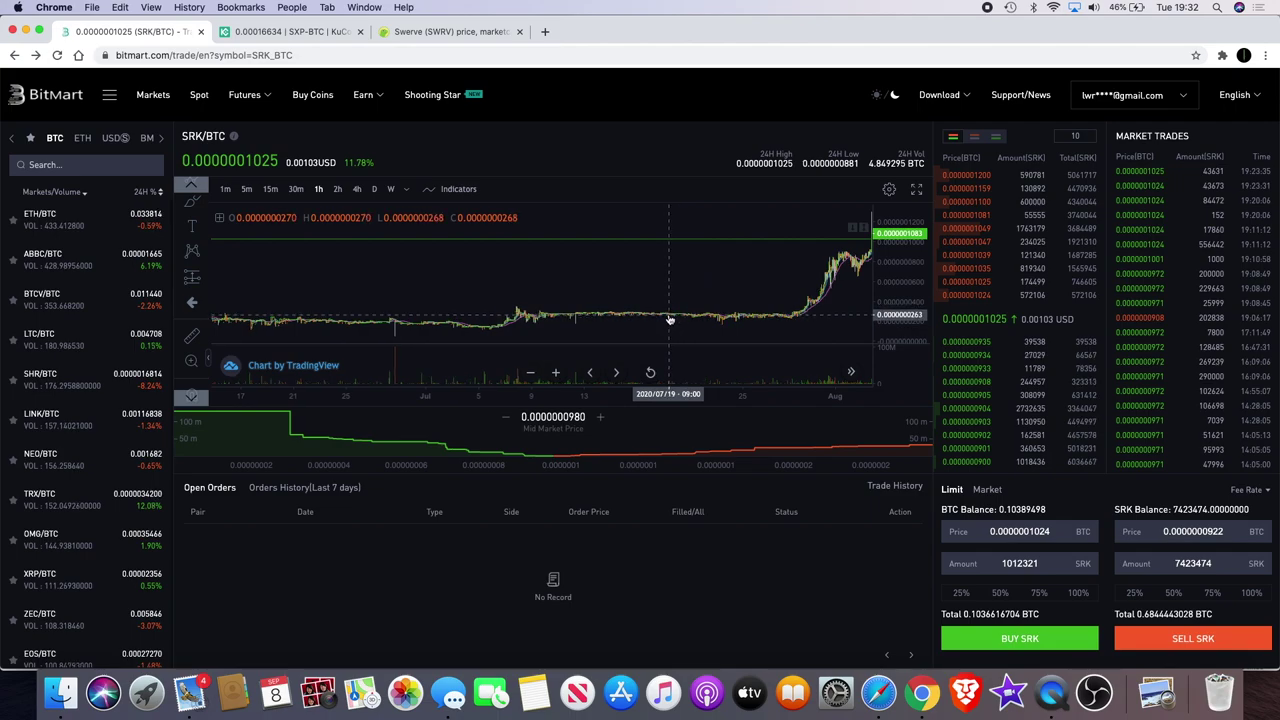
{"action": "scroll", "coordinate": [690, 310], "scroll_direction": "right", "scroll_amount": 10}
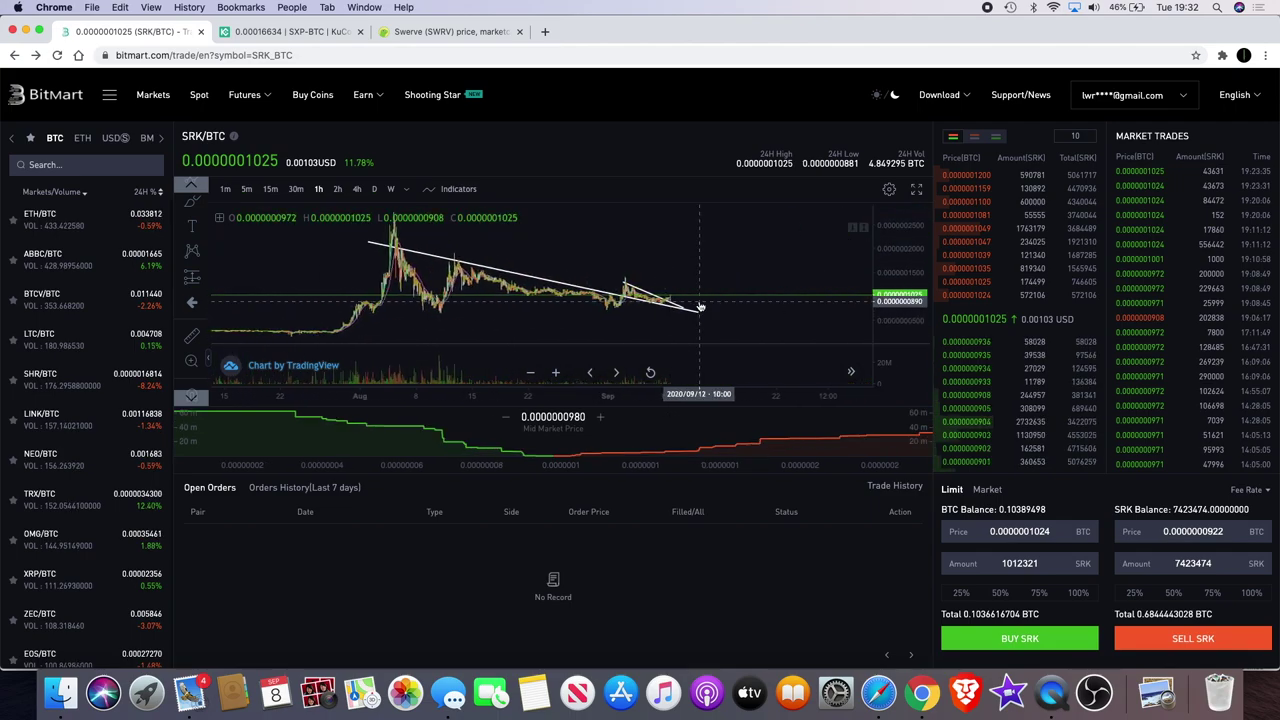
{"action": "scroll", "coordinate": [700, 307], "scroll_direction": "up", "scroll_amount": 5}
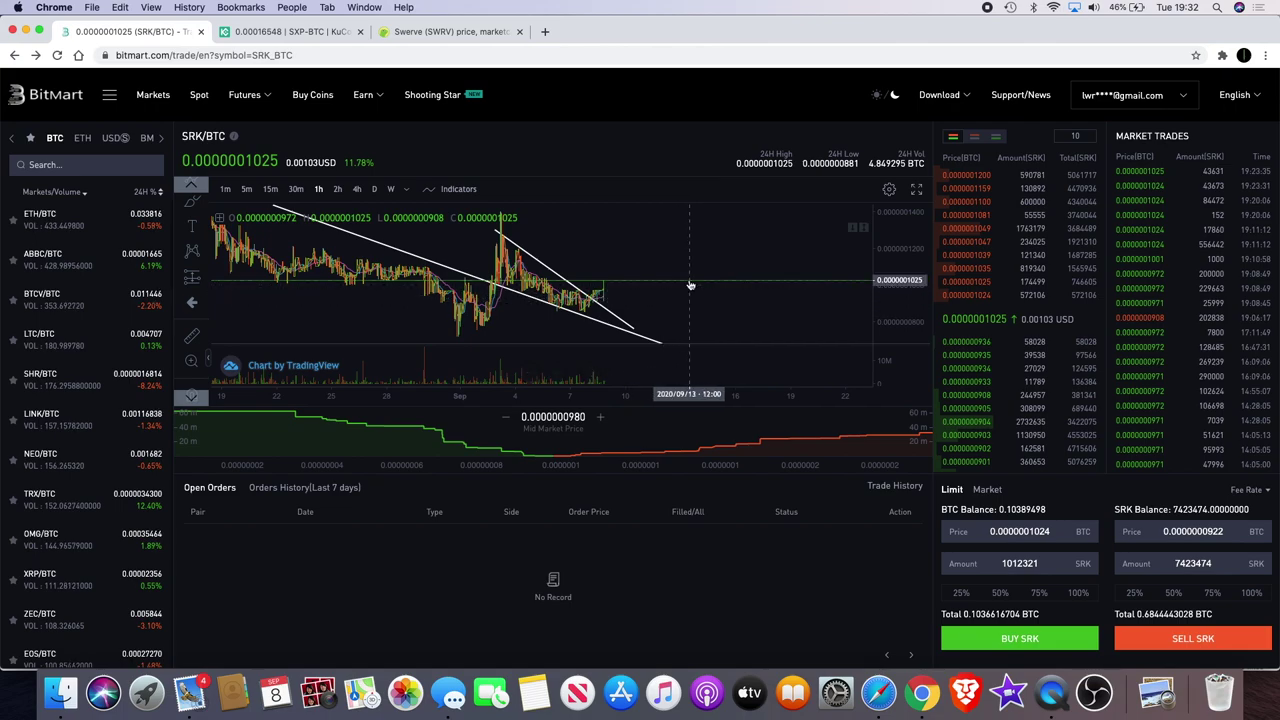
{"action": "scroll", "coordinate": [690, 286], "scroll_direction": "right", "scroll_amount": 5}
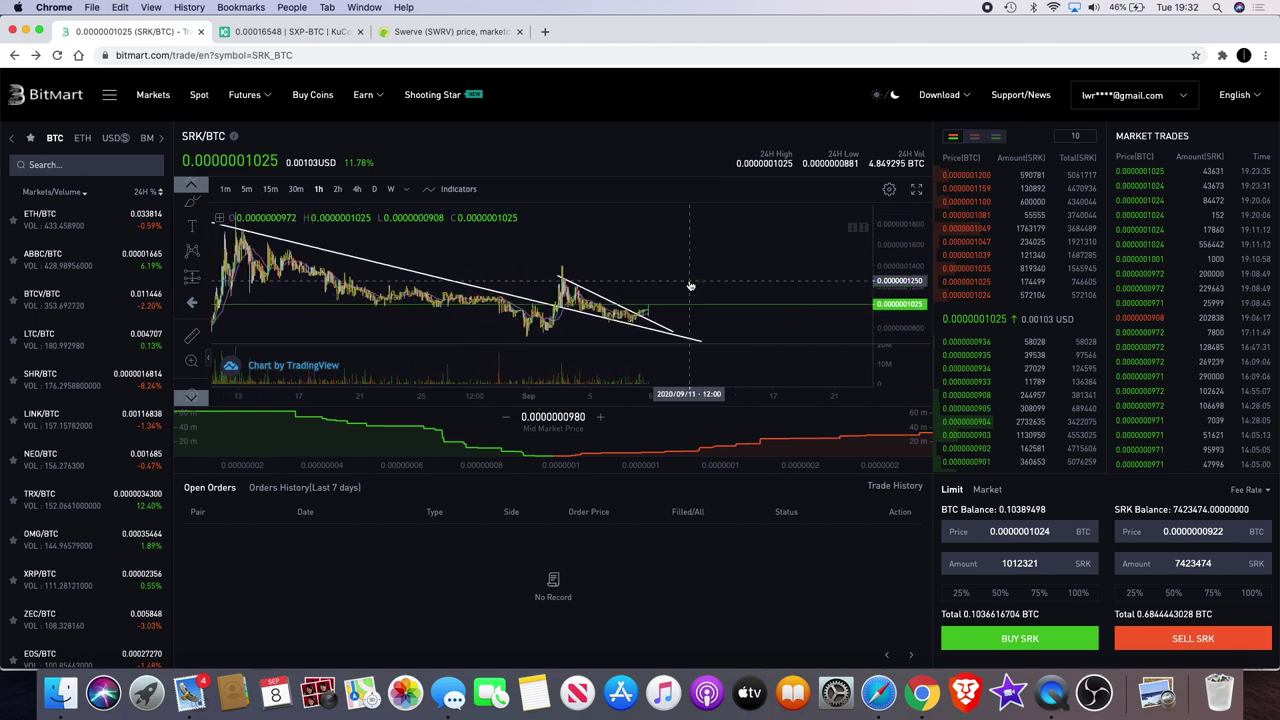